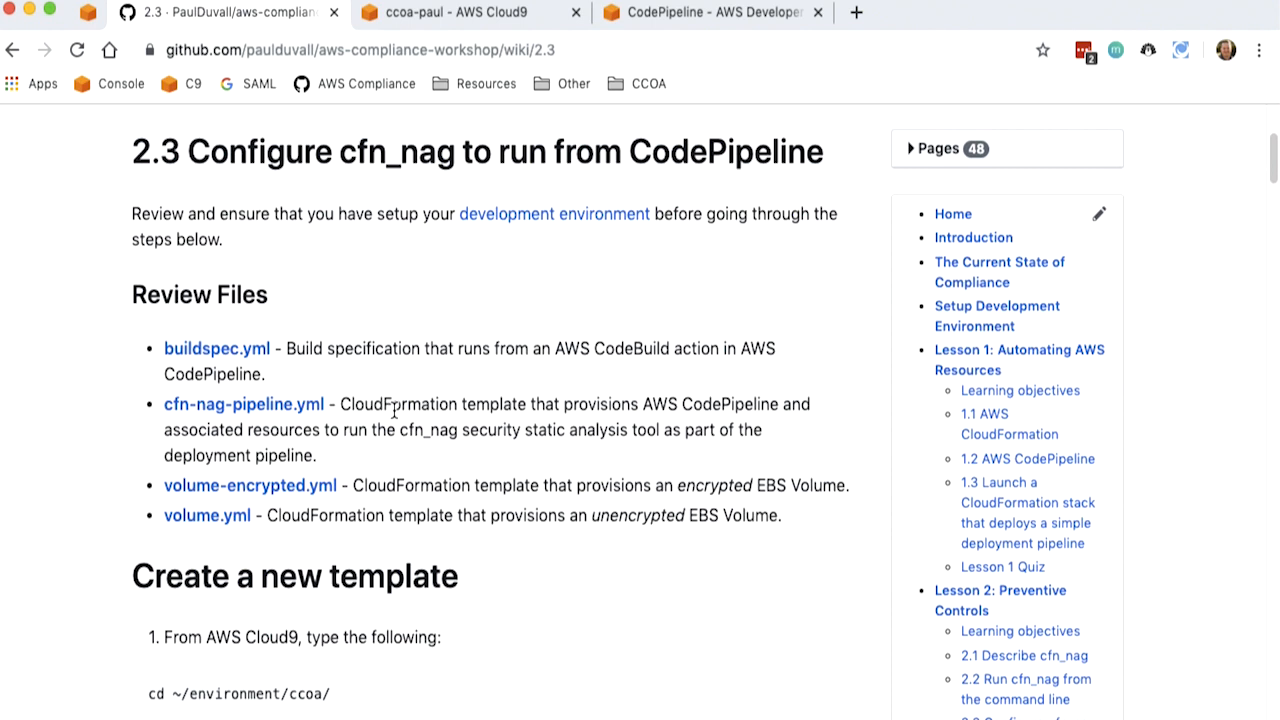
- Open buildspec.yml from the wiki's review files and examine its gem install cfn-nag and cfn_nag_scan build commands
super+click(217, 348)
click(470, 12)
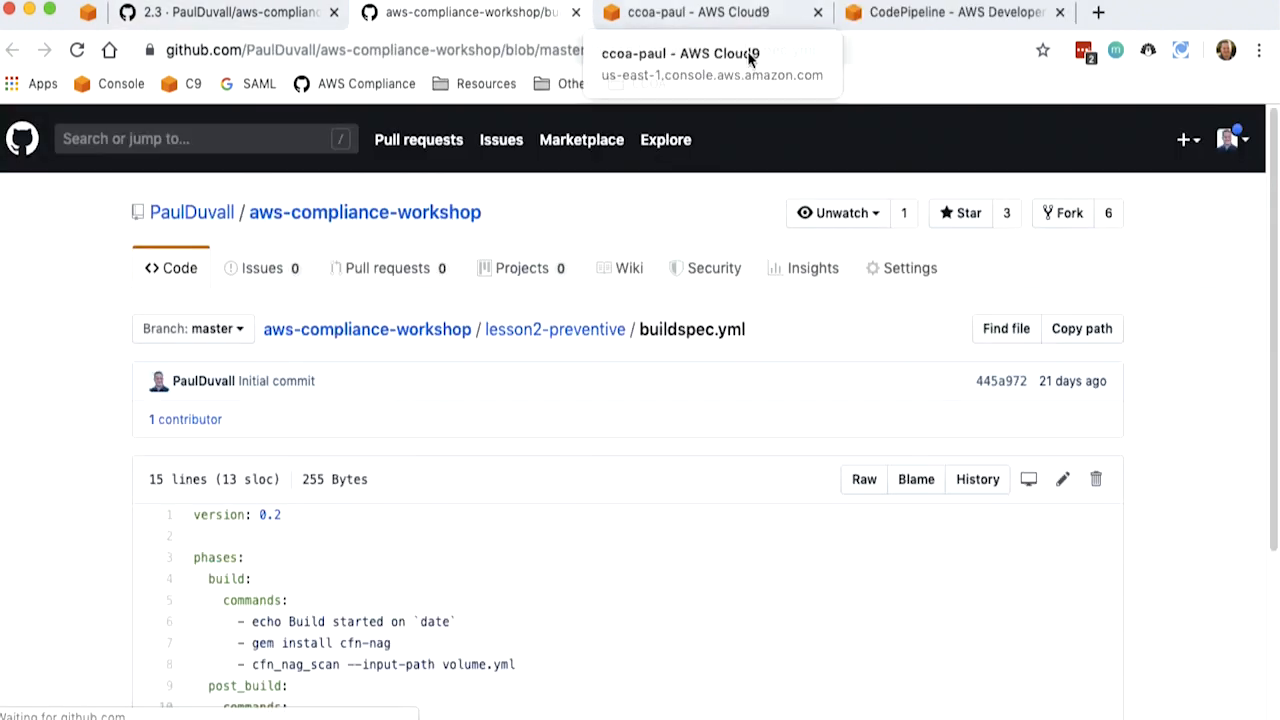
drag(1274, 160, 1276, 318)
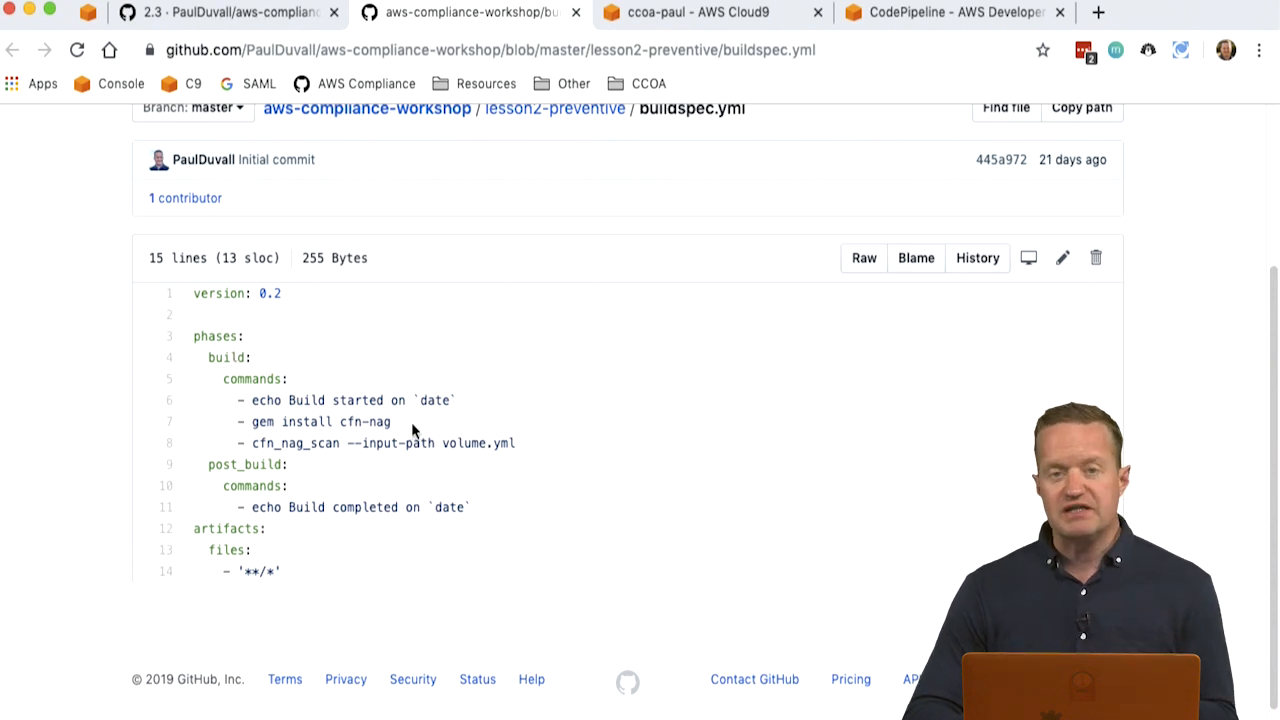
drag(409, 422, 253, 422)
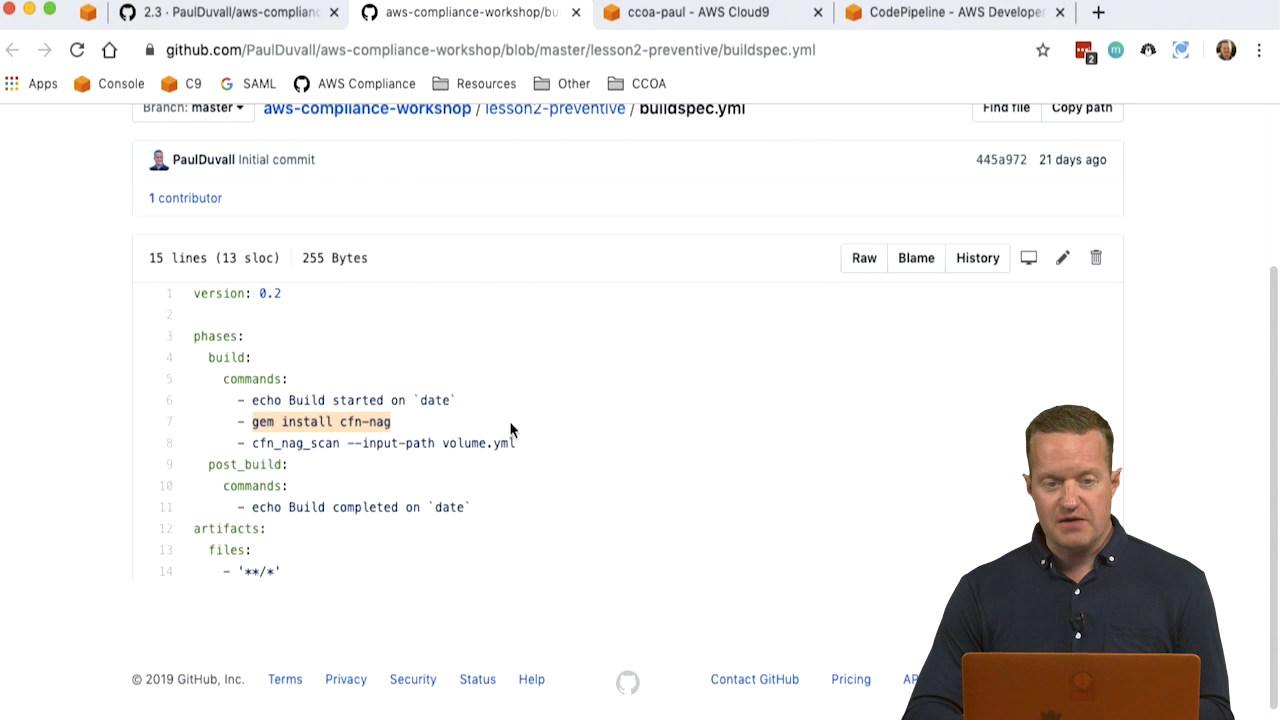
drag(516, 441, 243, 441)
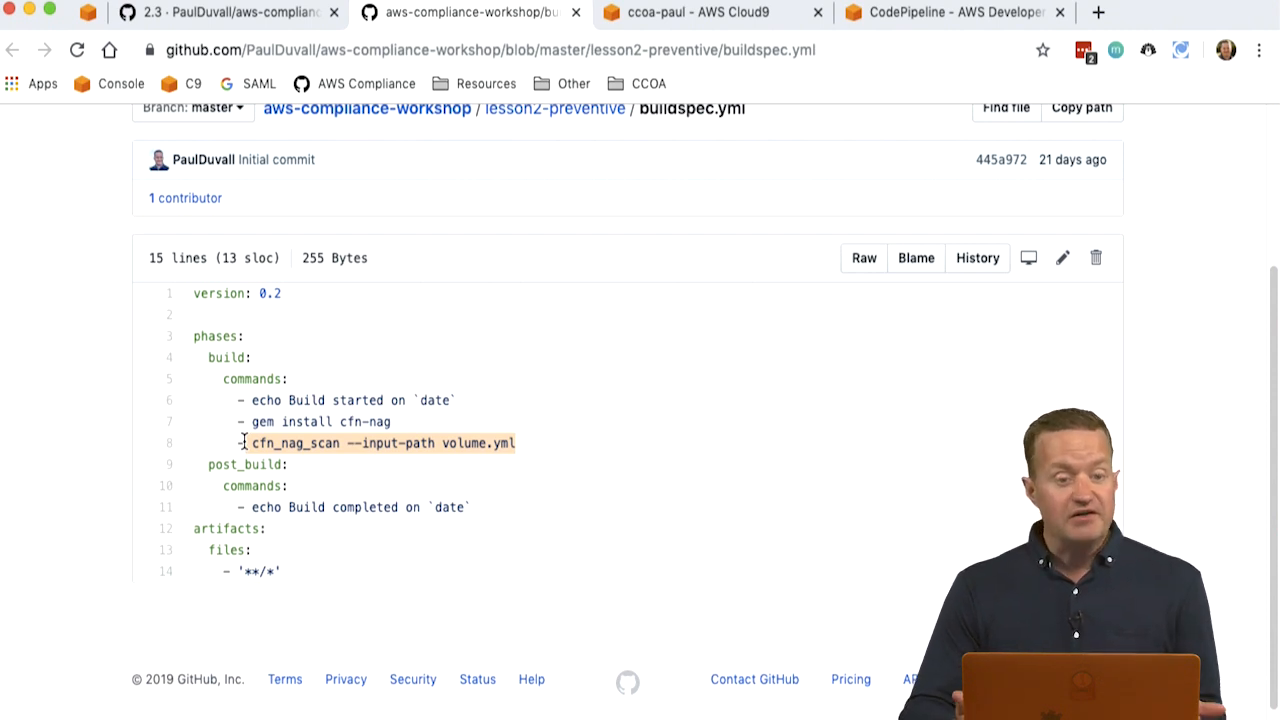
click(475, 507)
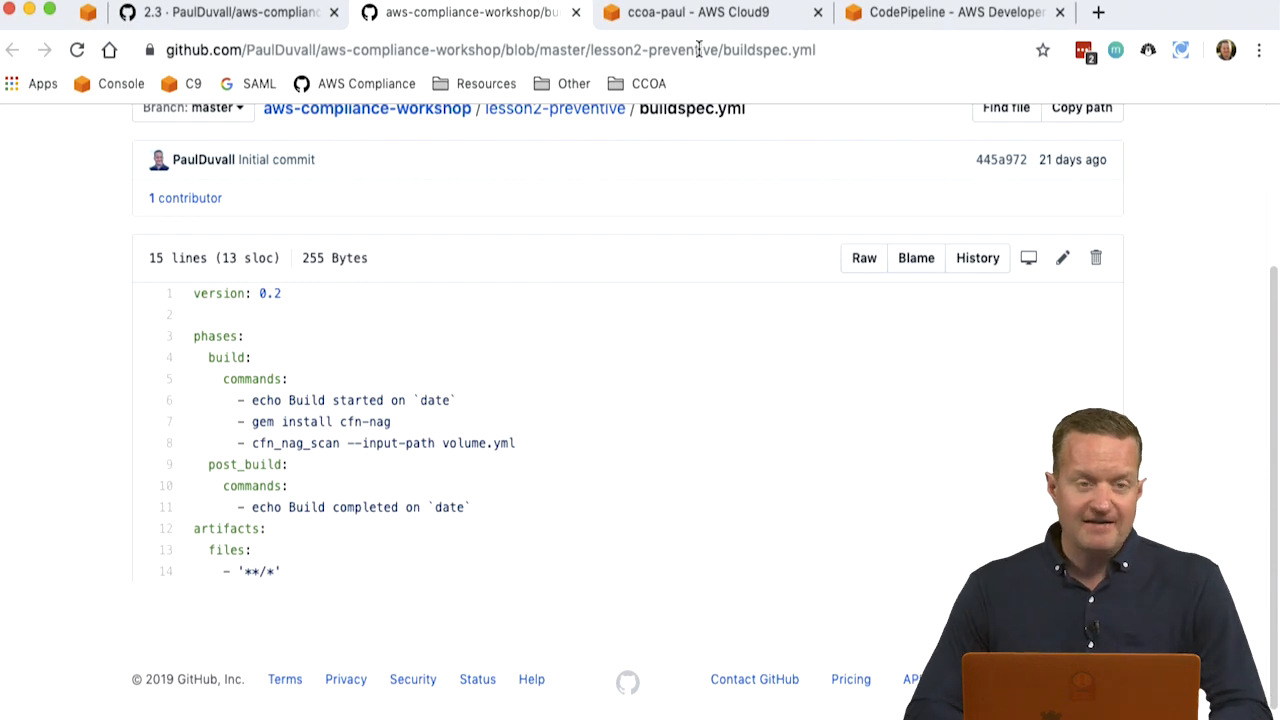
- Copy the cd ~/environment/ccoa/ command from the 2.3 wiki page and run it in the Cloud9 terminal
click(276, 30)
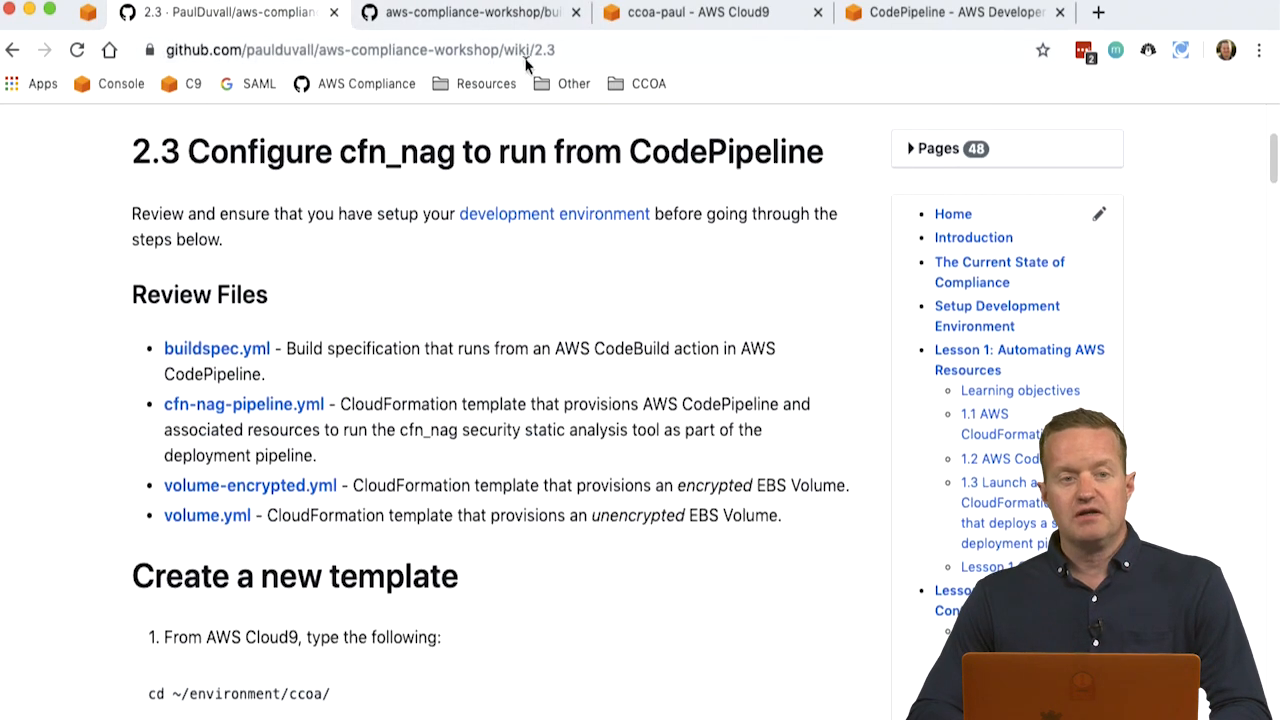
drag(1275, 152, 1275, 186)
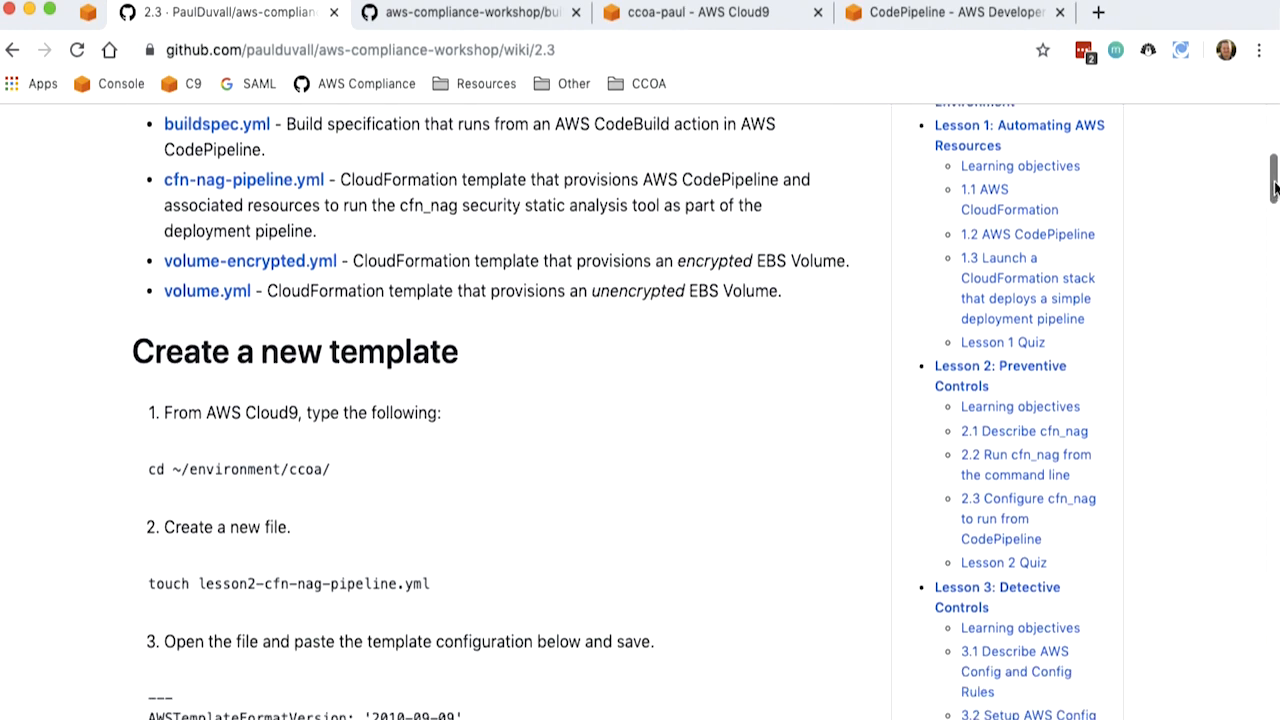
triple_click(284, 467)
key(super+c)
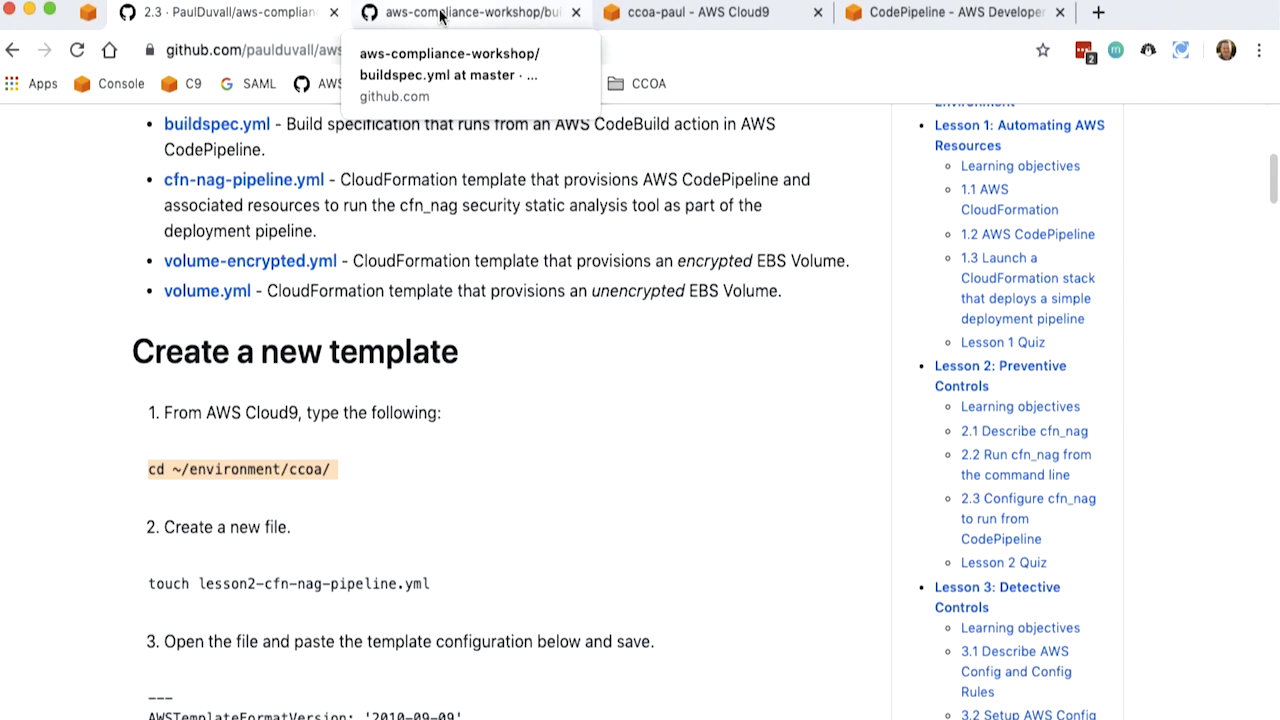
click(640, 12)
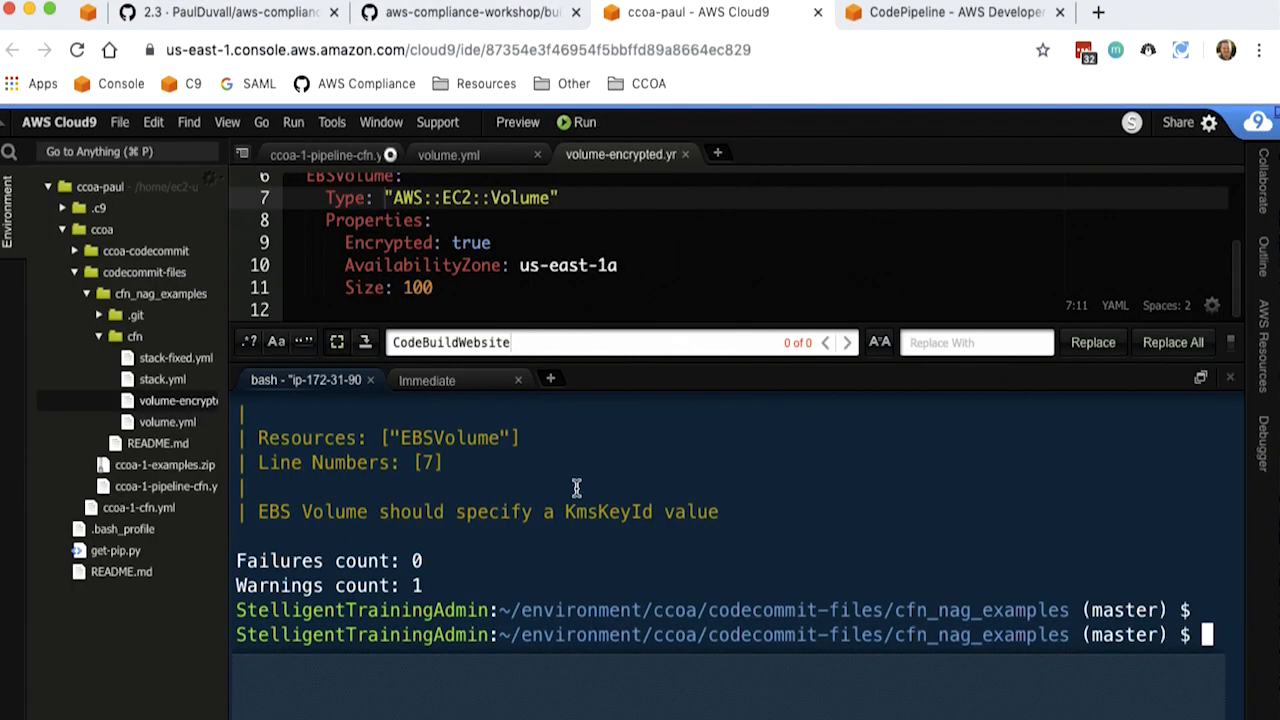
key(super+v)
key(Return)
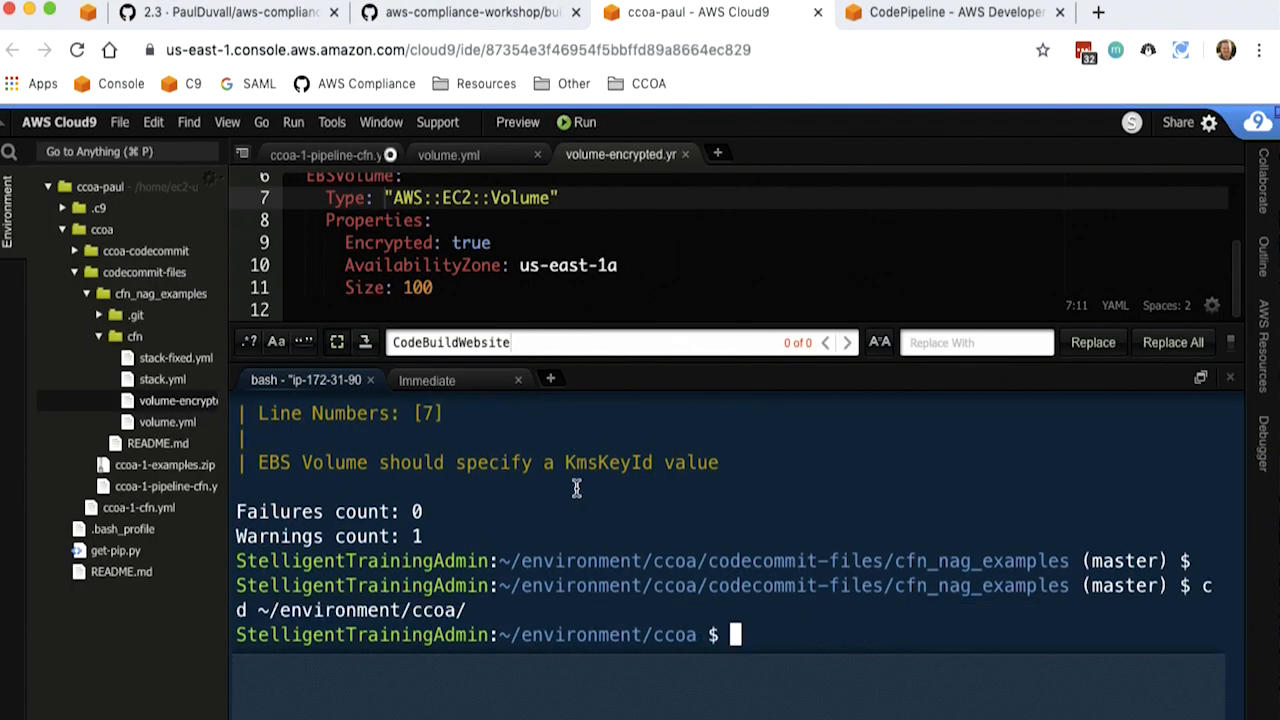
- Create the new template file by copying the wiki's touch lesson2-cfn-nag-pipeline.yml command and running it in the Cloud9 terminal
click(240, 24)
triple_click(280, 573)
key(super+c)
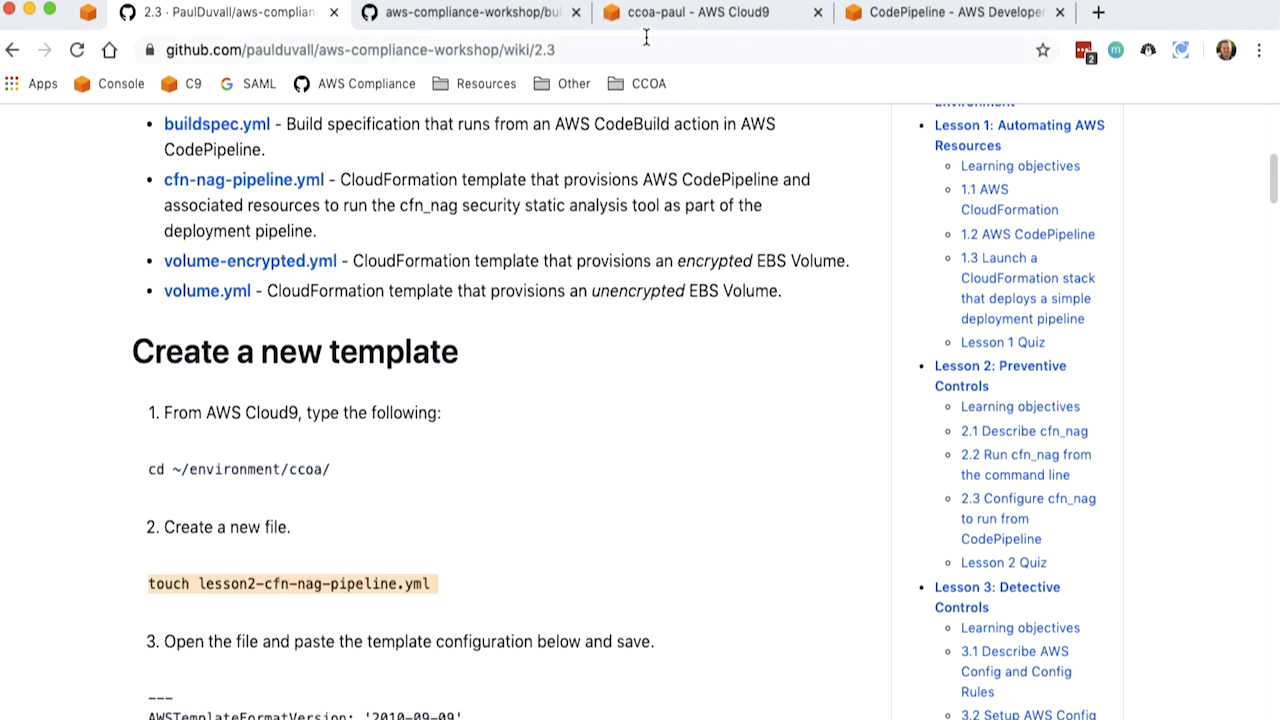
click(697, 12)
key(super+v)
key(Return)
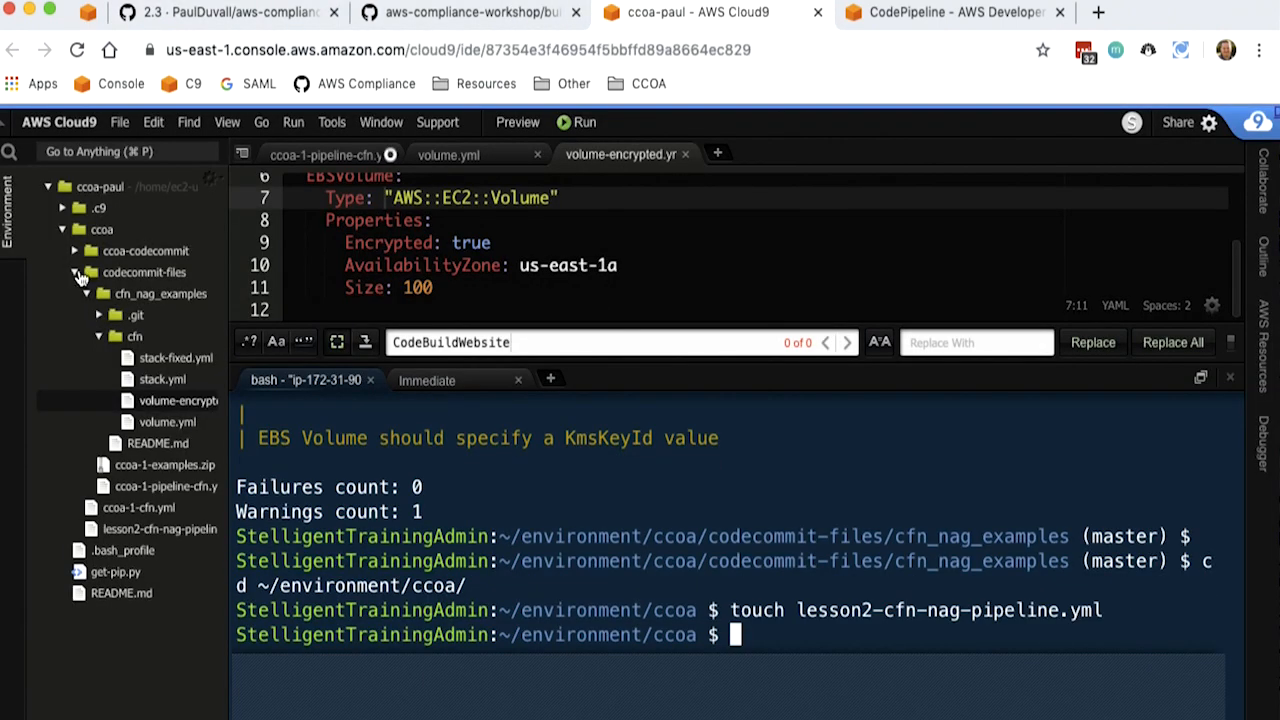
- Open lesson2-cfn-nag-pipeline.yml in the Cloud9 editor, fill it with the complete template configuration copied from the wiki page, and save it
click(75, 272)
double_click(150, 315)
click(215, 12)
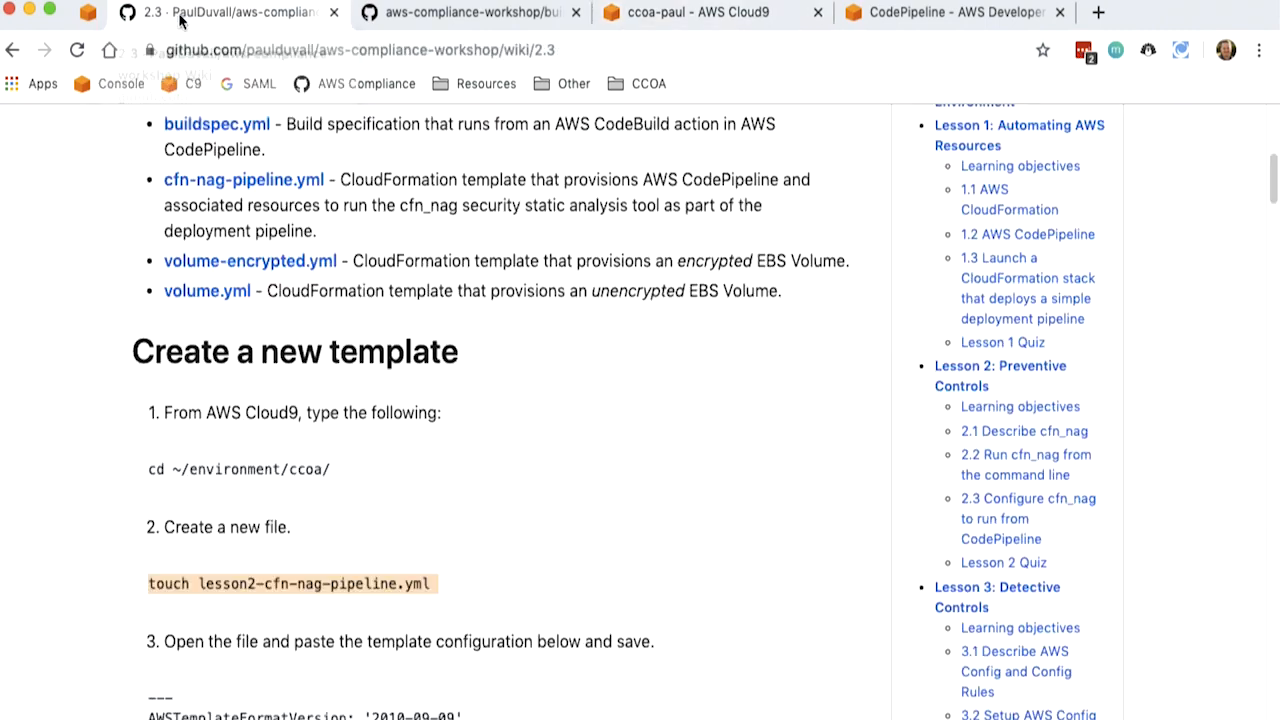
drag(1275, 190, 1271, 220)
drag(150, 278, 241, 499)
drag(1274, 247, 1212, 585)
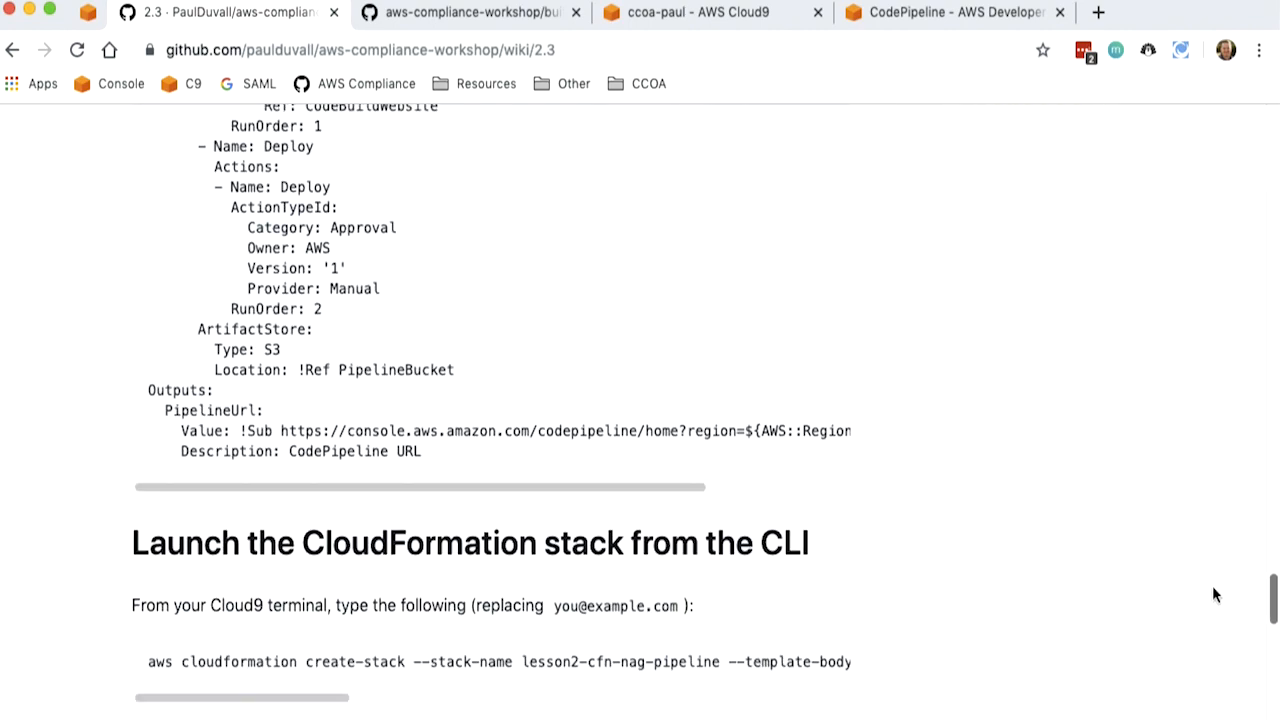
shift+click(484, 458)
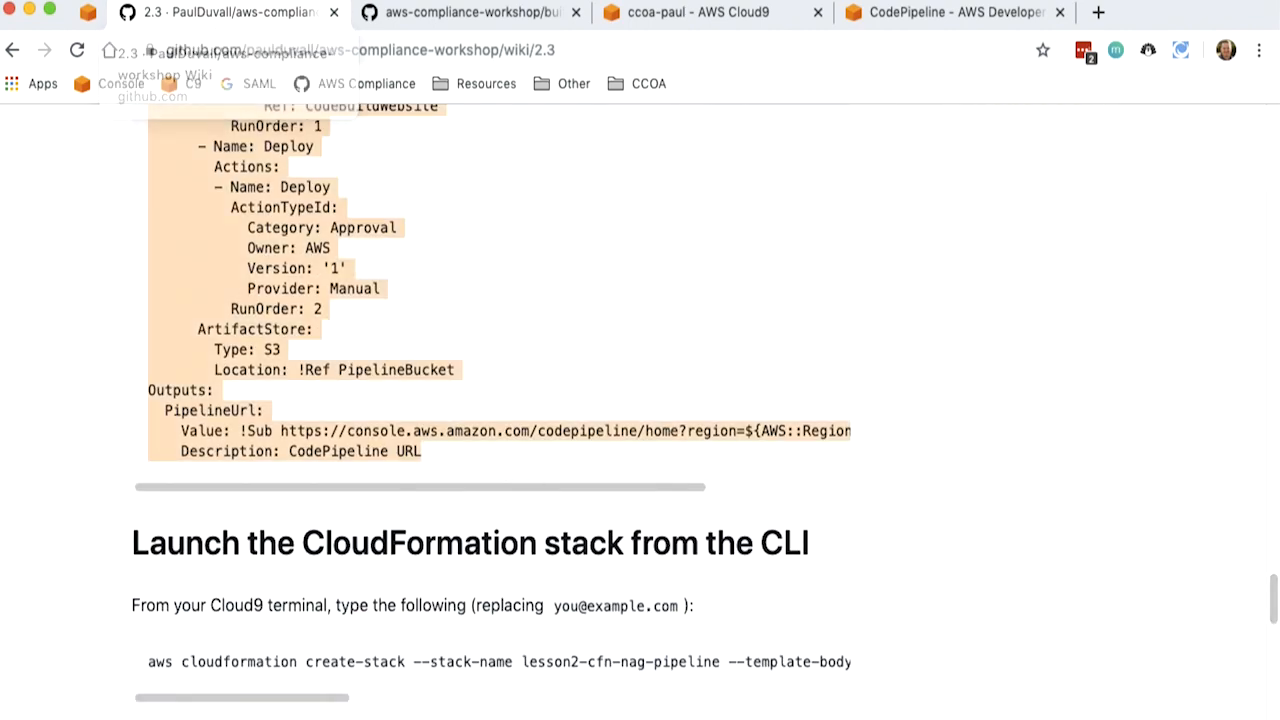
click(649, 14)
scroll(600, 300, up, 3)
- Examine the template's description and its Parameters section, from EmailAddress through CodeCommitS3Key
click(365, 207)
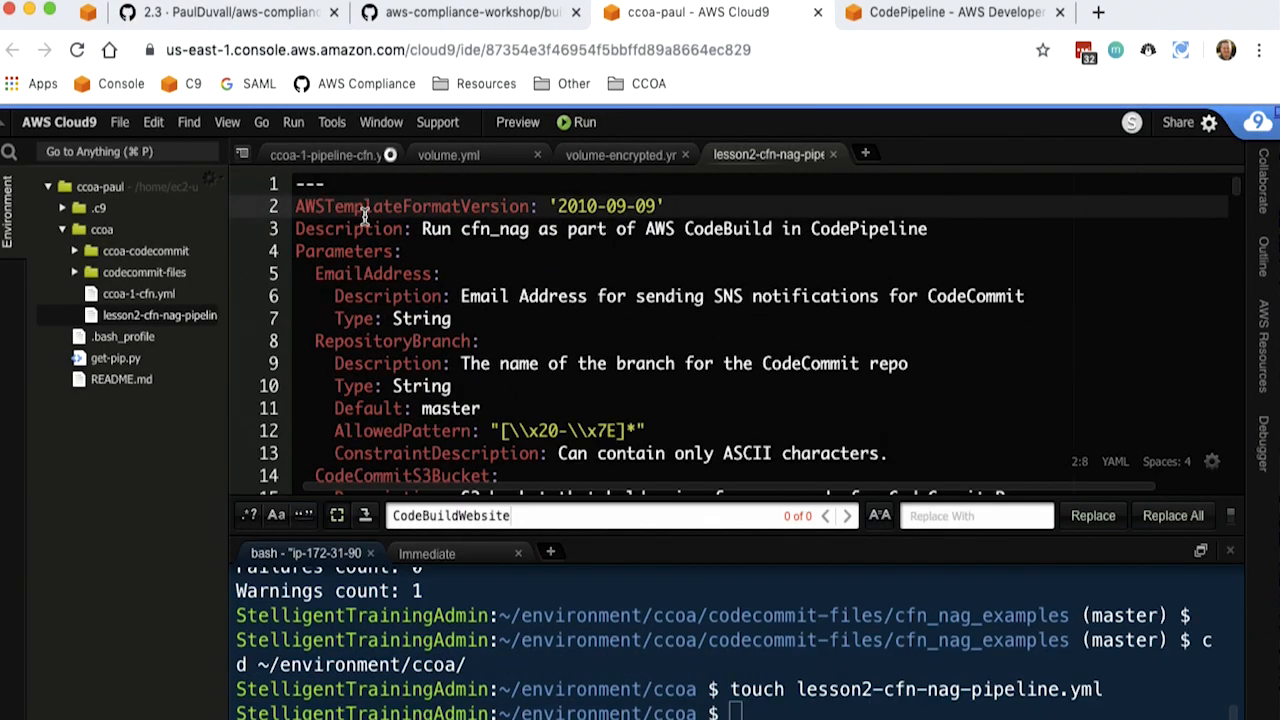
key(Down)
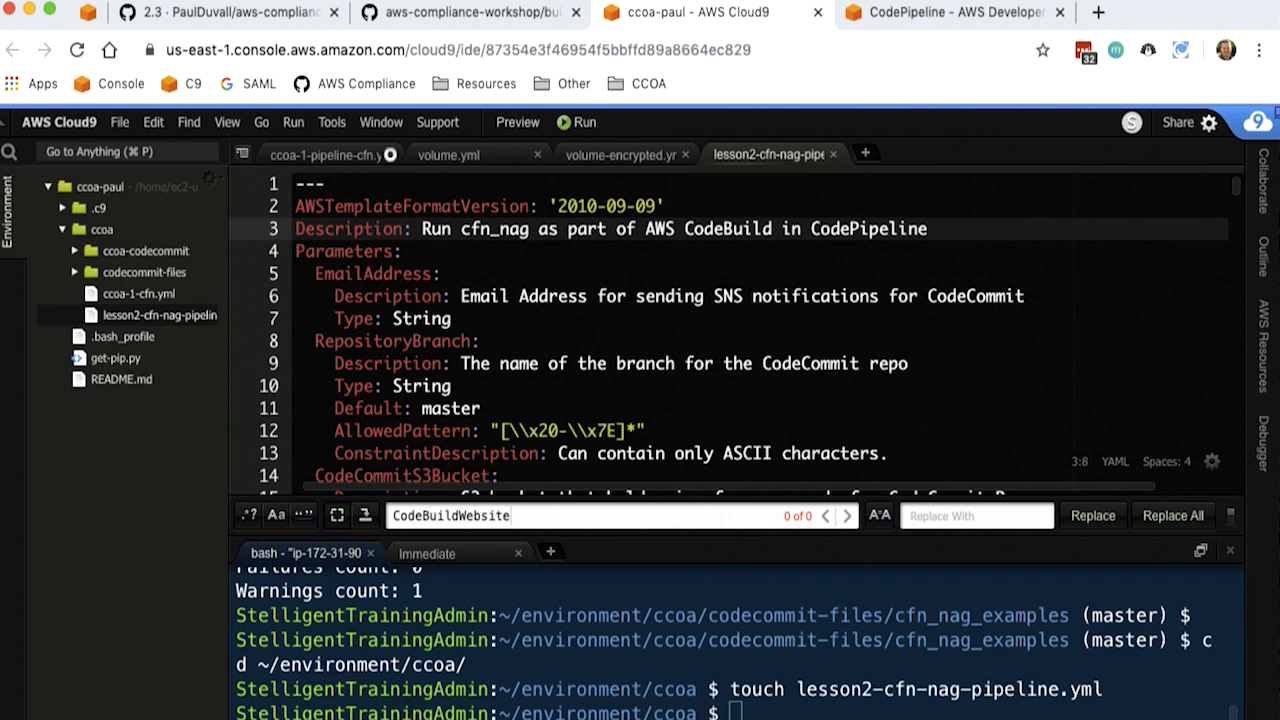
key(Down)
key(Down)
key(Down)
key(Down)
key(Down)
key(Down)
key(Down)
key(Down)
key(Down)
key(Down)
key(Up)
key(Up)
key(Up)
key(Up)
key(Up)
key(Up)
key(Up)
key(Down)
key(Down)
key(Down)
key(Down)
key(Down)
key(Down)
key(Down)
key(Down)
key(Down)
key(Down)
key(Down)
key(Down)
key(Down)
key(Down)
key(Down)
key(Down)
key(Down)
key(Down)
key(Down)
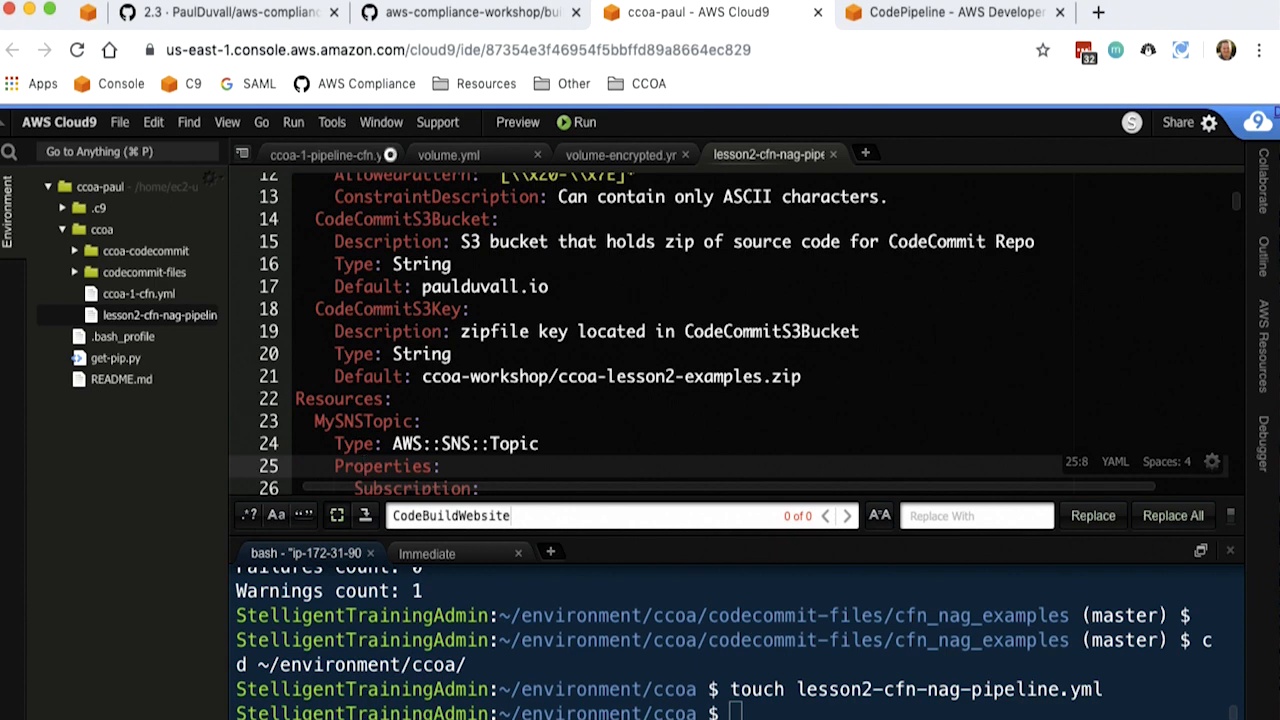
- Examine the MySNSTopic subscription and the CodeCommitRepo resource in the template
key(Down)
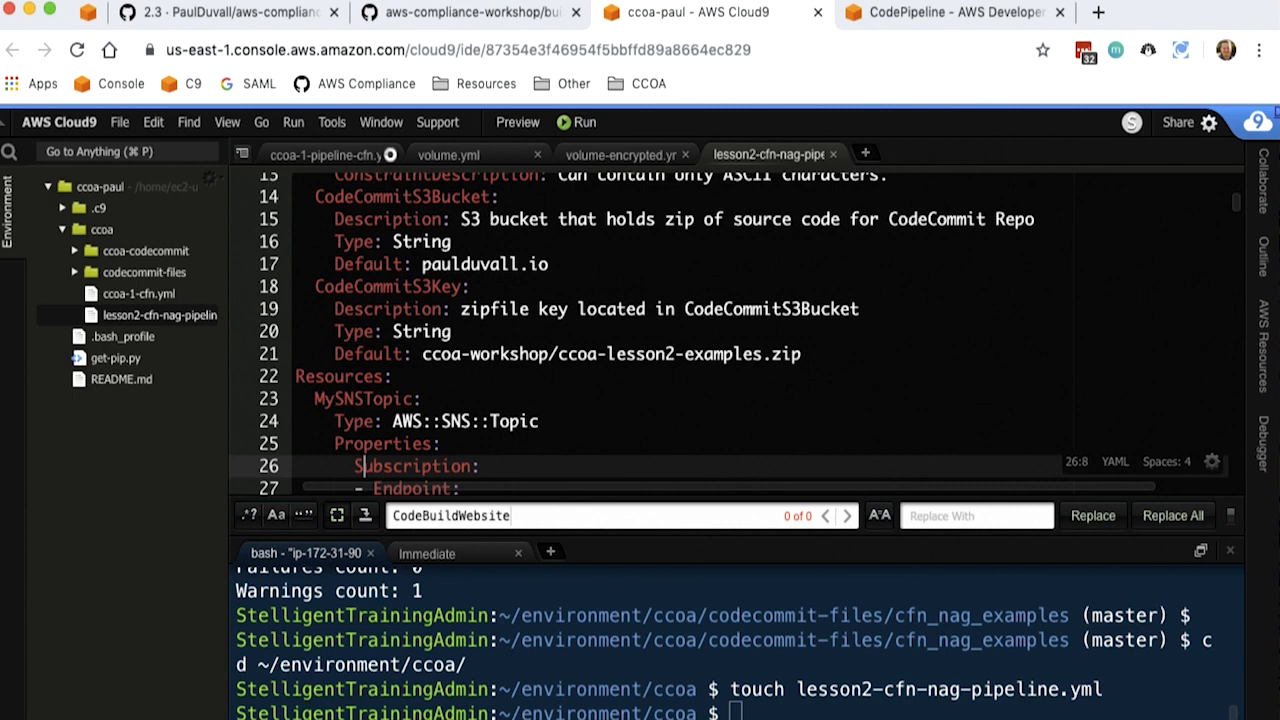
key(Down)
key(Down)
key(Down)
key(Down)
key(Down)
key(Down)
key(Down)
key(Down)
key(Down)
key(Down)
key(Down)
key(Down)
key(Down)
key(Down)
key(Down)
key(Down)
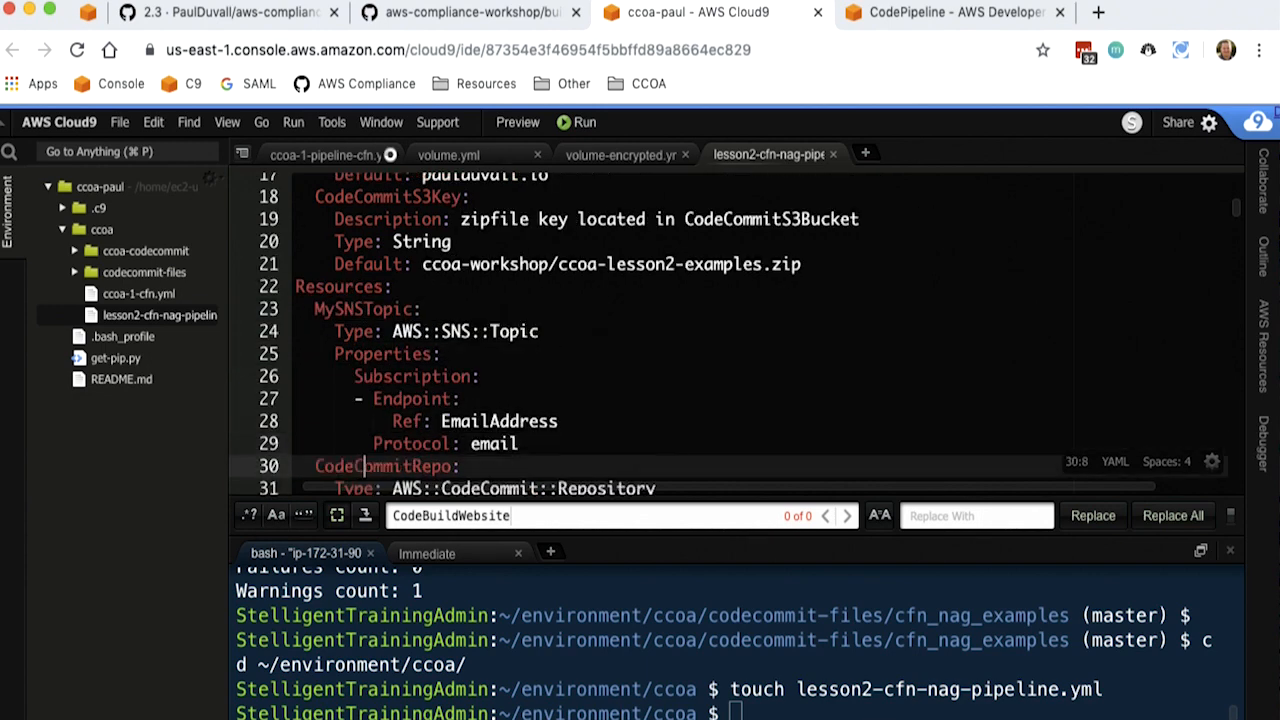
key(Down)
key(Down)
key(Down)
key(Down)
key(Down)
key(Down)
key(Down)
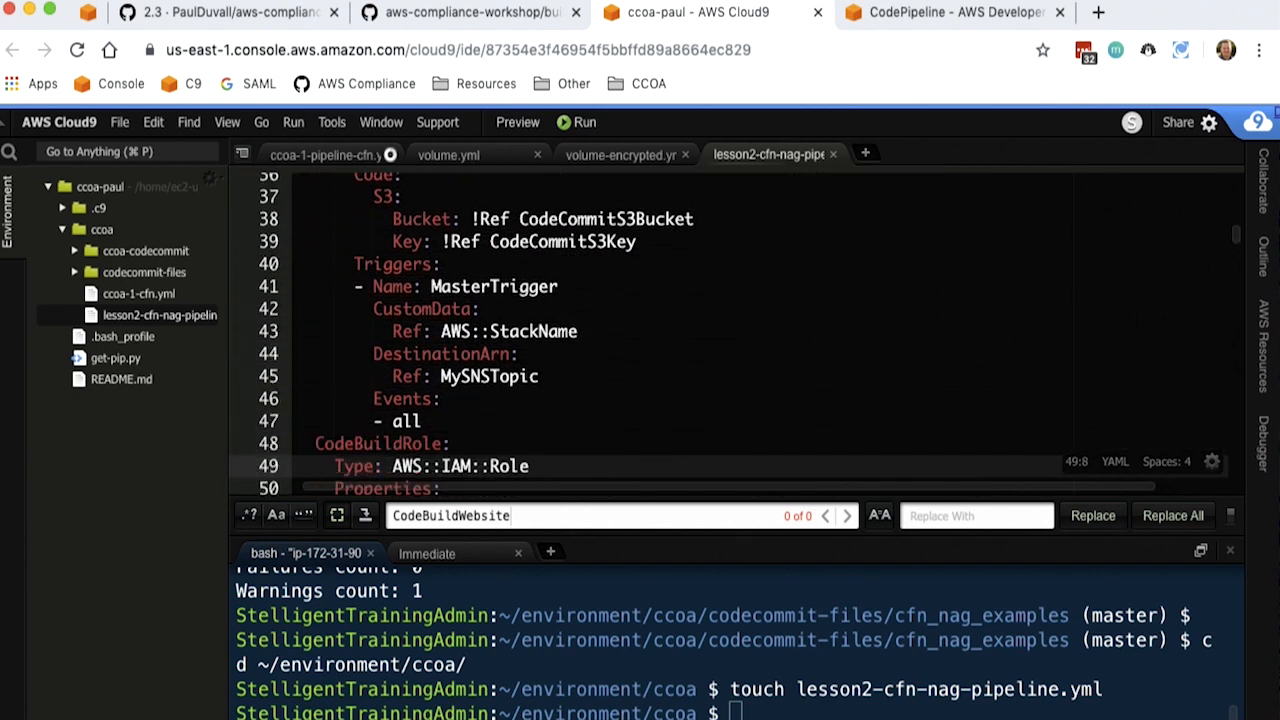
- Examine the CodeBuildRole IAM role and the policy statements that follow it in the template
key(Up)
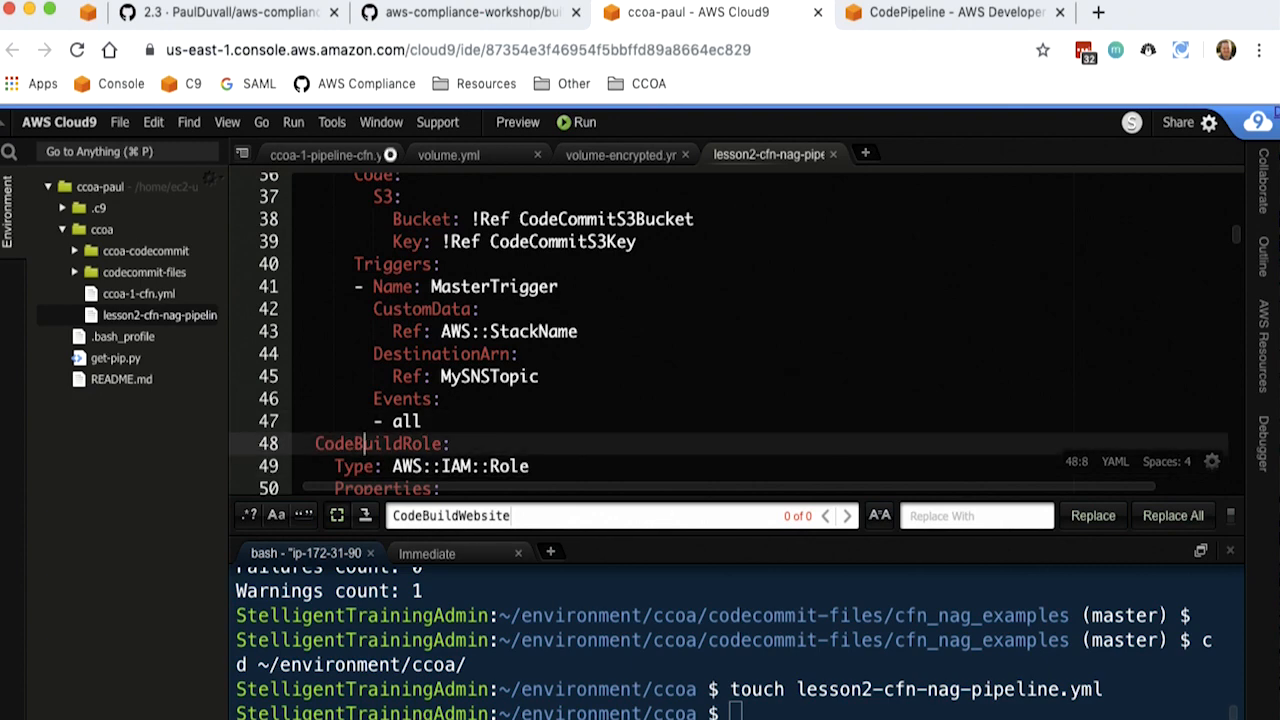
key(Down)
key(Down)
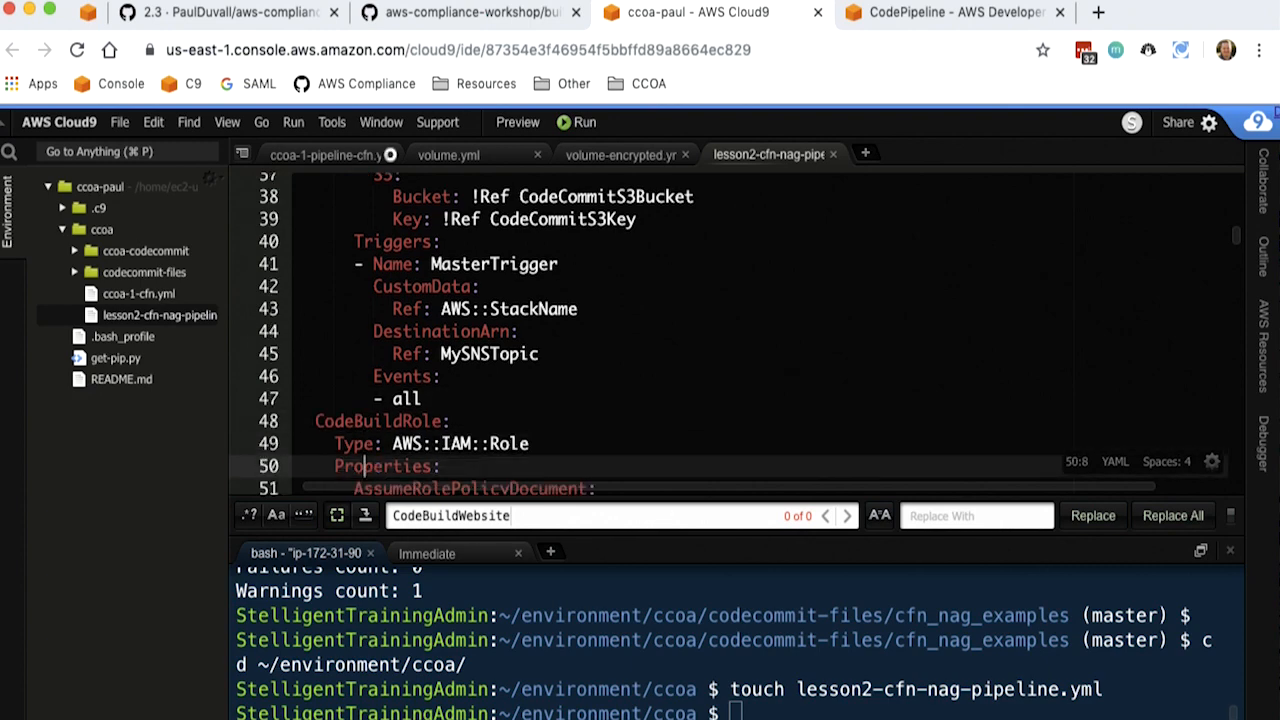
key(Down)
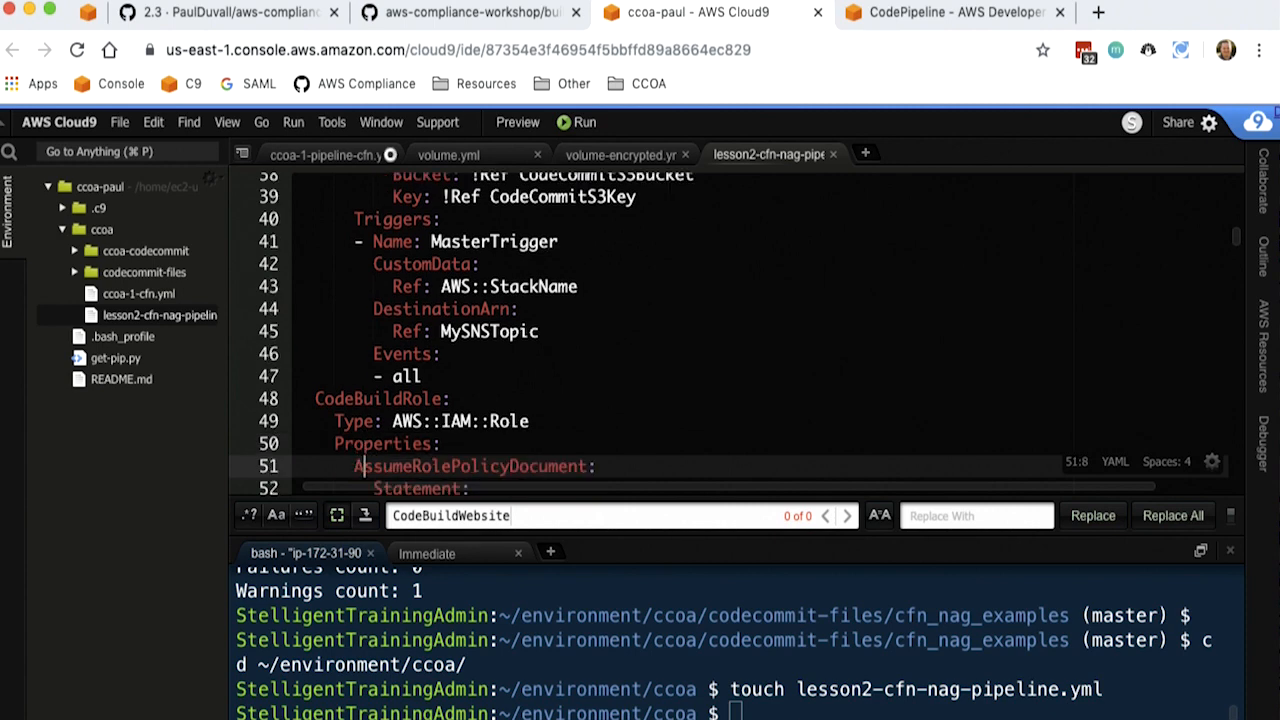
key(Down)
key(Down)
key(Down)
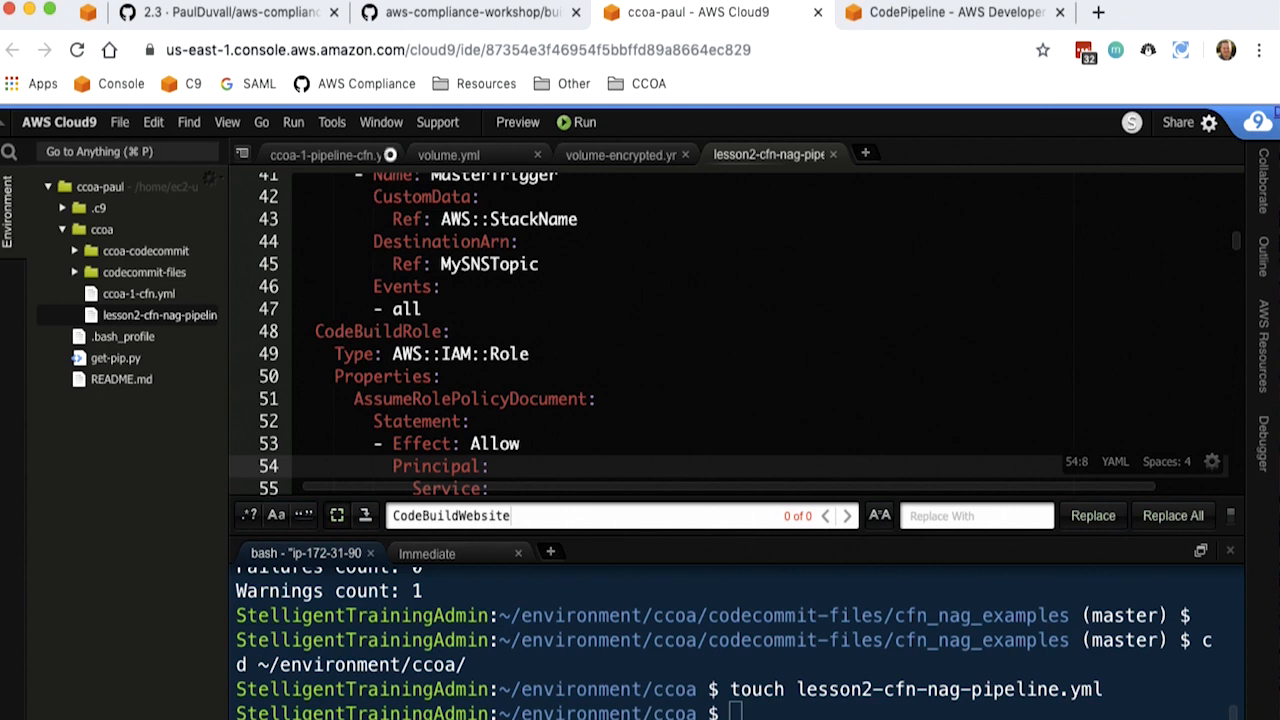
key(Down)
key(Down)
key(Down)
key(Down)
key(Down)
key(Down)
key(Down)
key(Down)
key(Down)
key(Down)
key(Down)
key(Down)
key(Down)
key(Down)
key(Down)
key(Down)
key(Down)
key(Down)
key(Down)
key(Down)
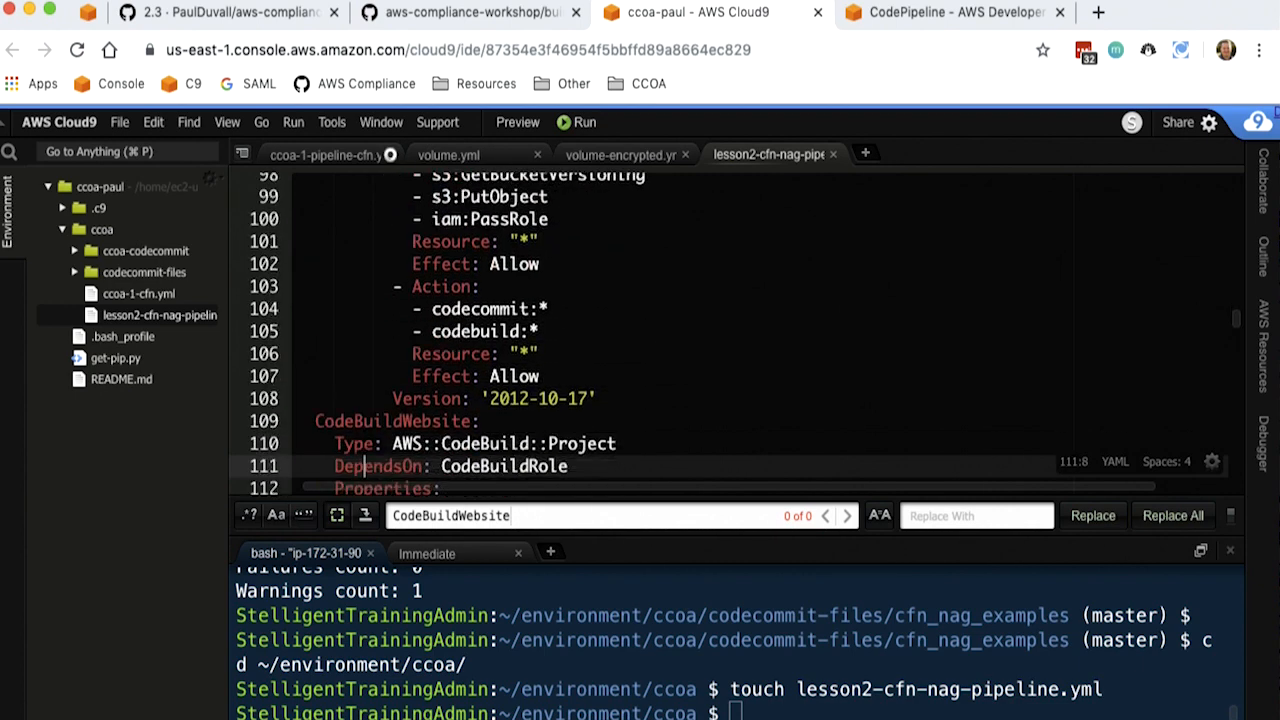
- Examine the CodeBuildWebsite project's type, role dependency, name reference and description
key(Down)
key(Up)
key(Up)
key(Up)
key(Up)
key(Up)
key(Up)
key(Up)
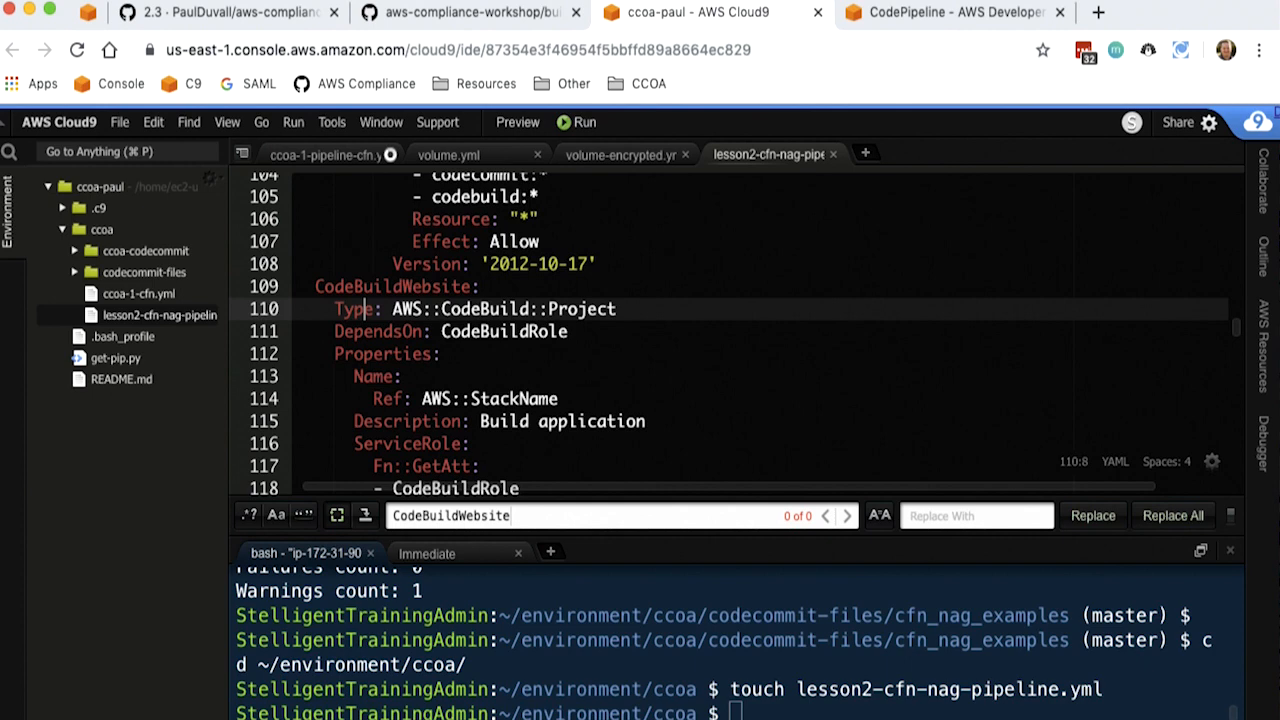
click(404, 331)
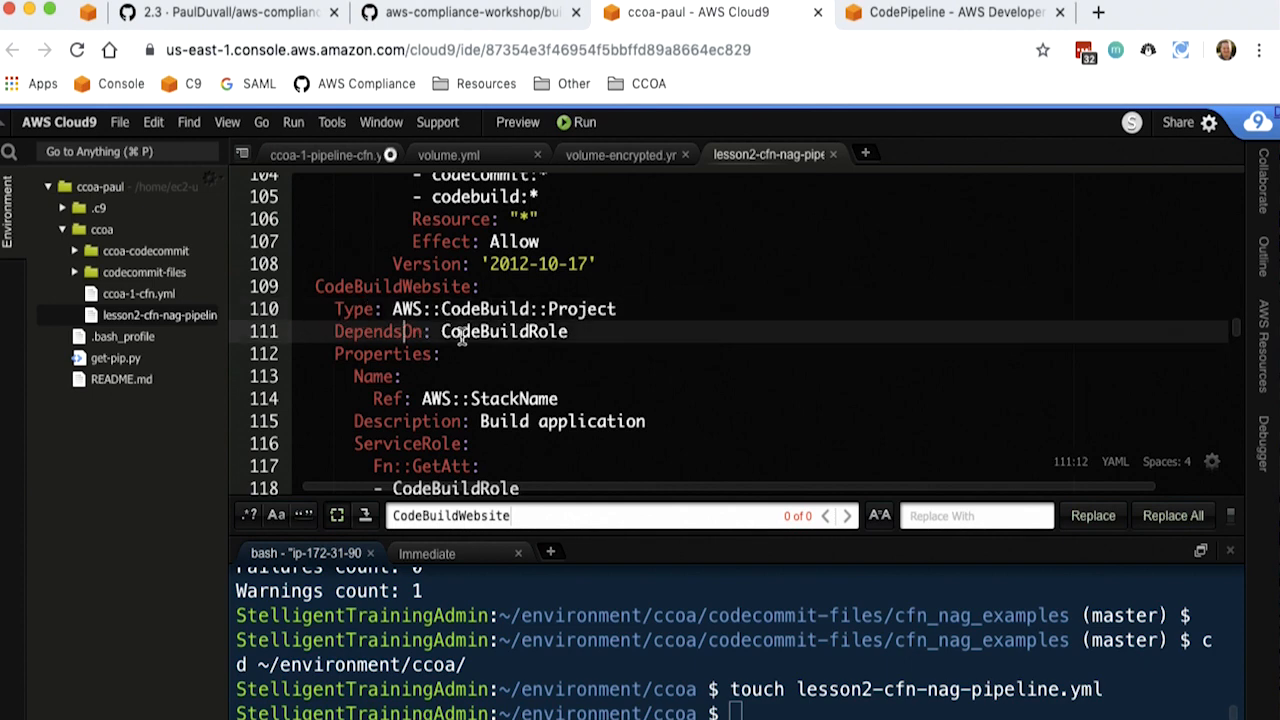
key(Down)
key(Down)
key(Down)
key(Down)
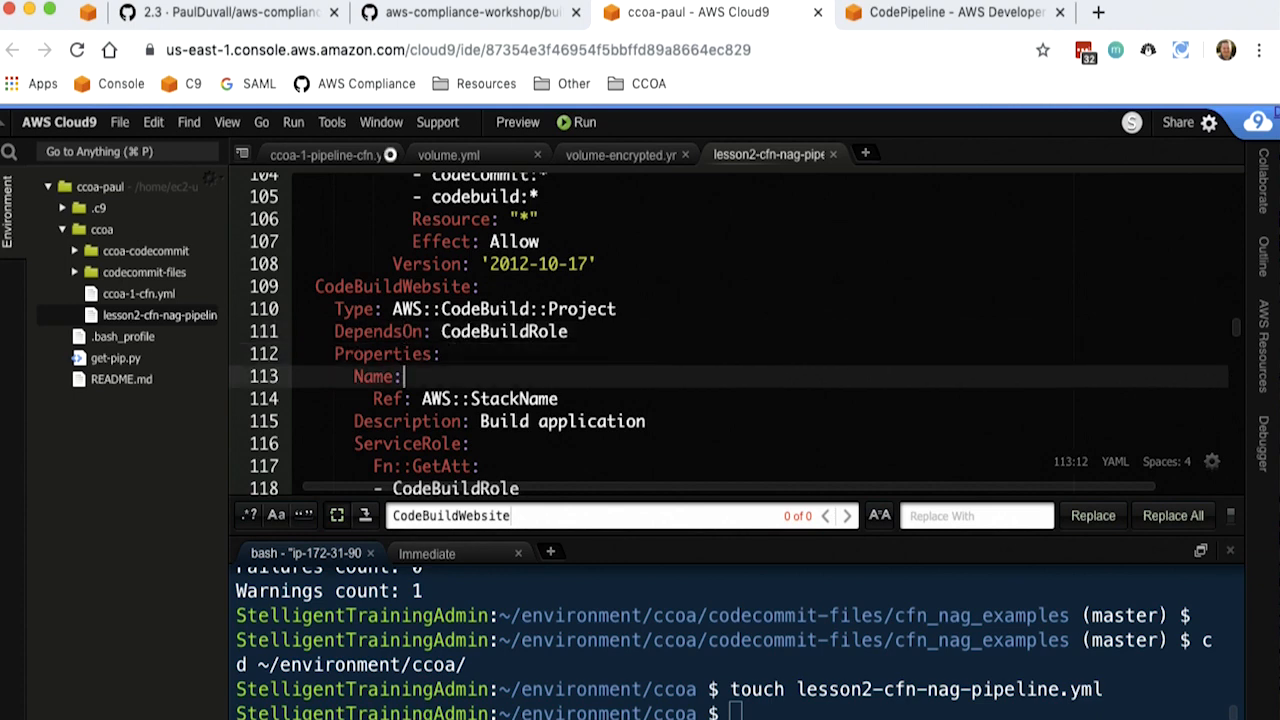
key(Down)
key(Down)
key(Up)
key(Up)
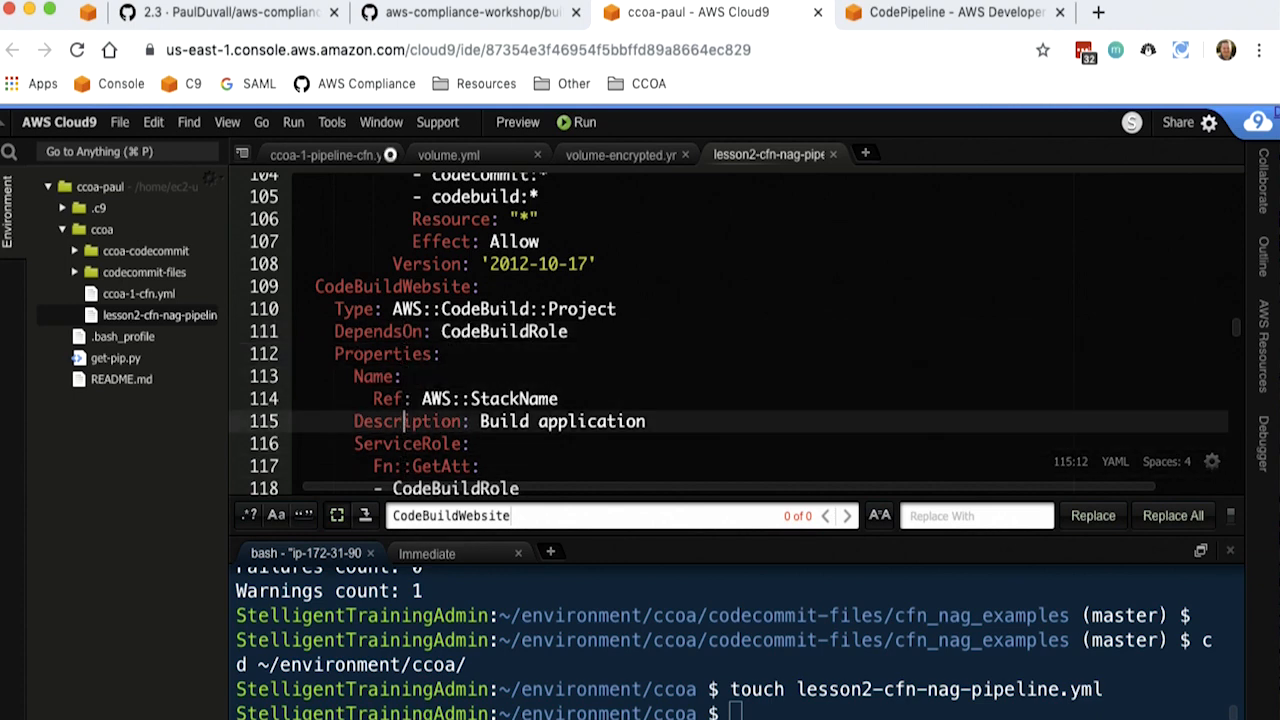
key(Down)
key(Up)
key(Up)
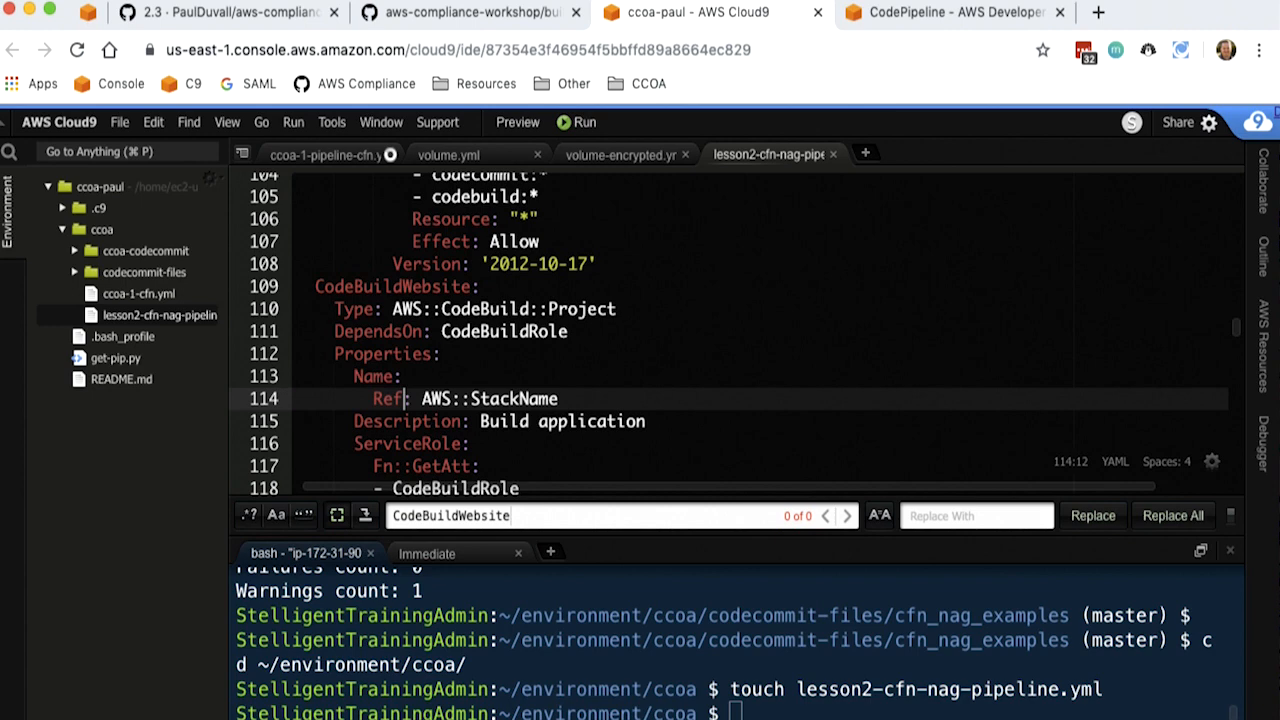
key(Up)
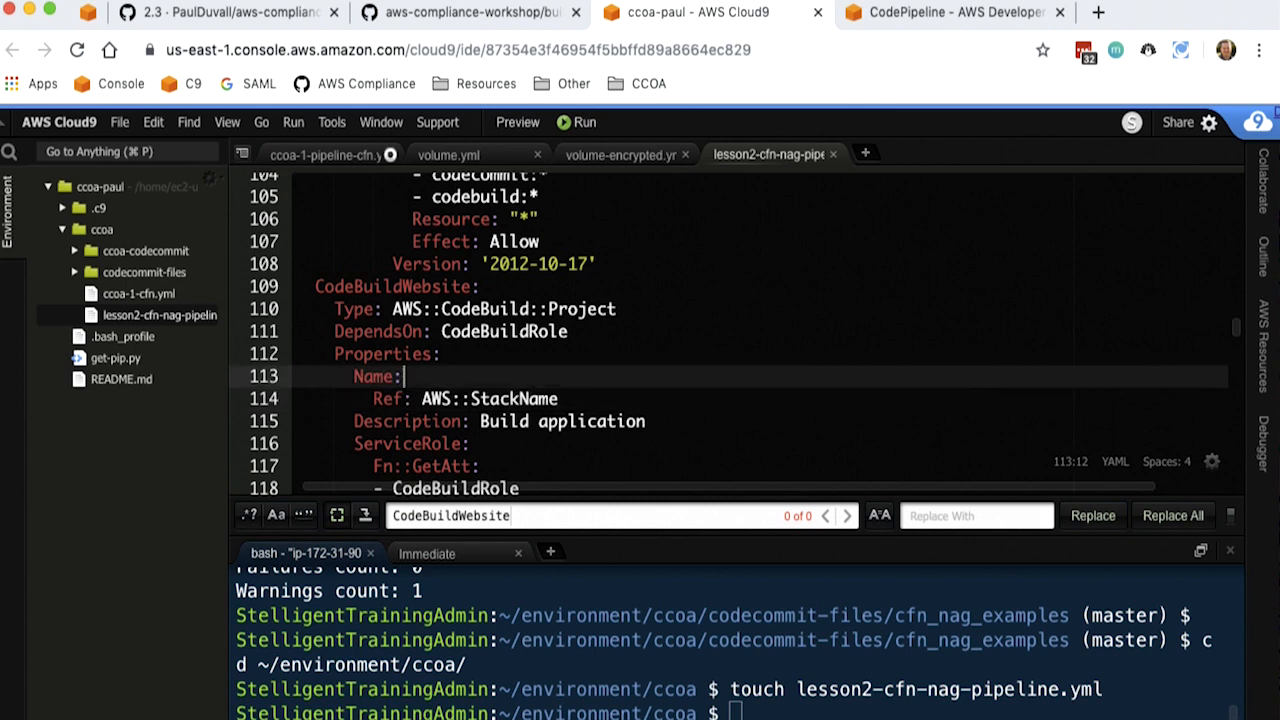
key(Down)
key(Down)
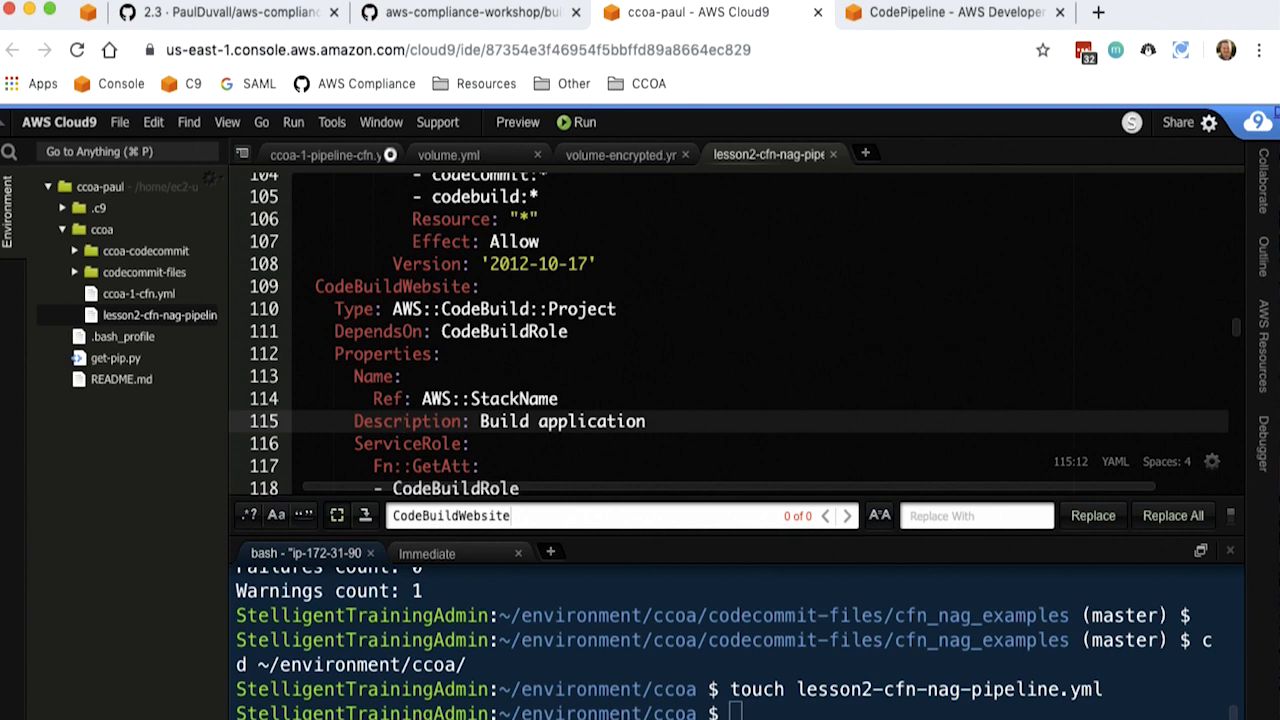
- Examine the CodeBuildWebsite project's ServiceRole reference to the CodeBuildRole ARN
key(Down)
key(Down)
key(Down)
key(Down)
key(Down)
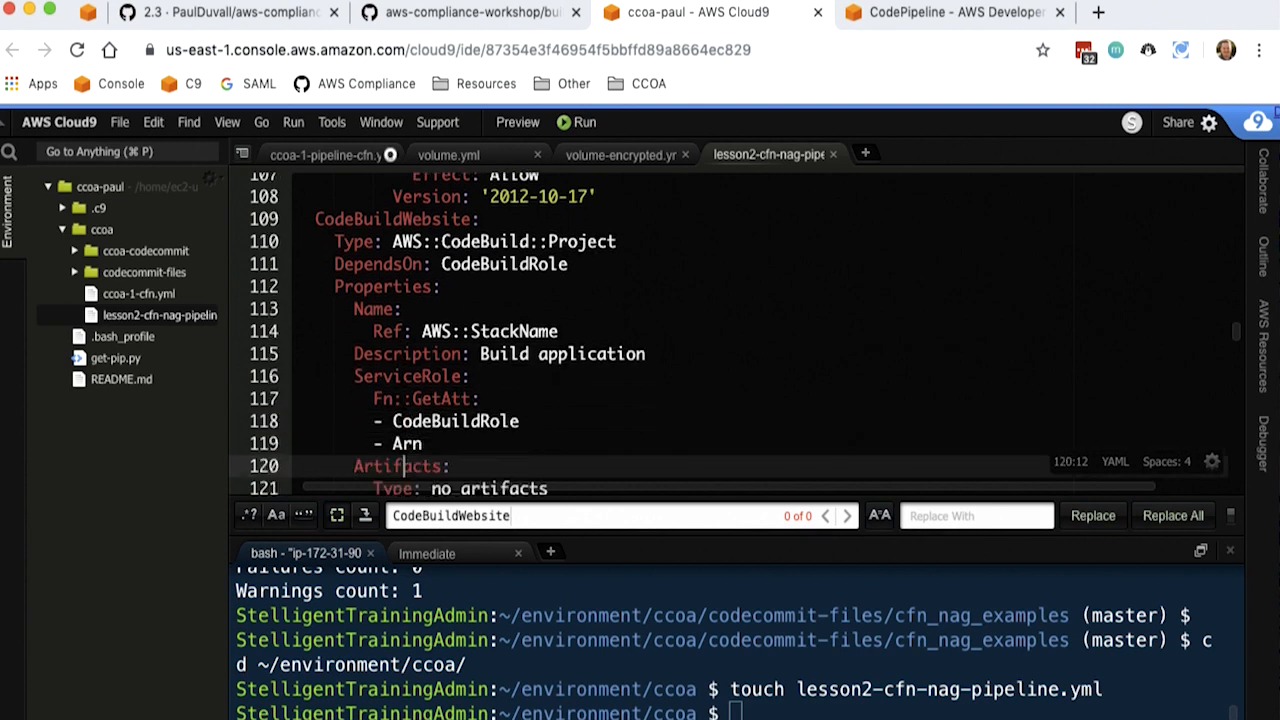
key(Down)
key(Down)
key(Down)
key(Up)
key(Up)
key(Up)
key(Up)
key(Up)
key(Up)
key(Down)
key(Down)
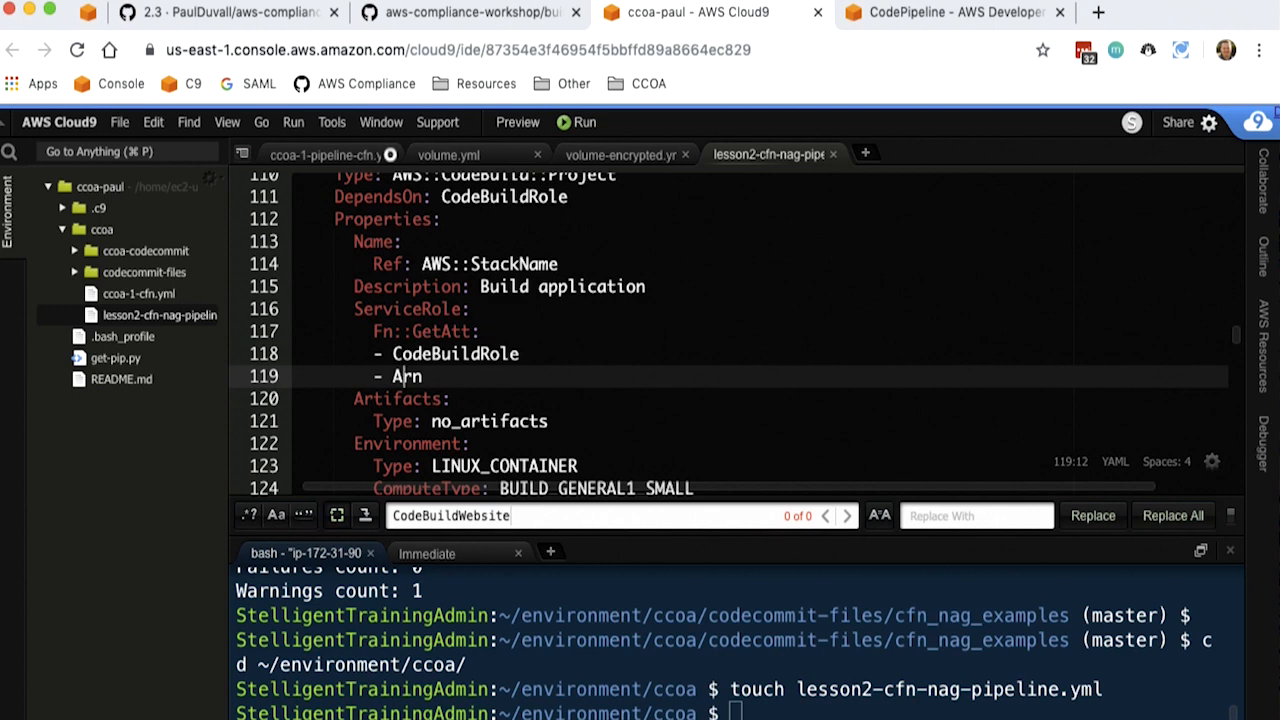
- Examine the CodeBuildWebsite project's Artifacts type and the start of its Environment block
key(Down)
key(Down)
key(Up)
key(Up)
key(Down)
key(Down)
- Examine the compute type and build image in the CodeBuildWebsite environment
key(Down)
key(Down)
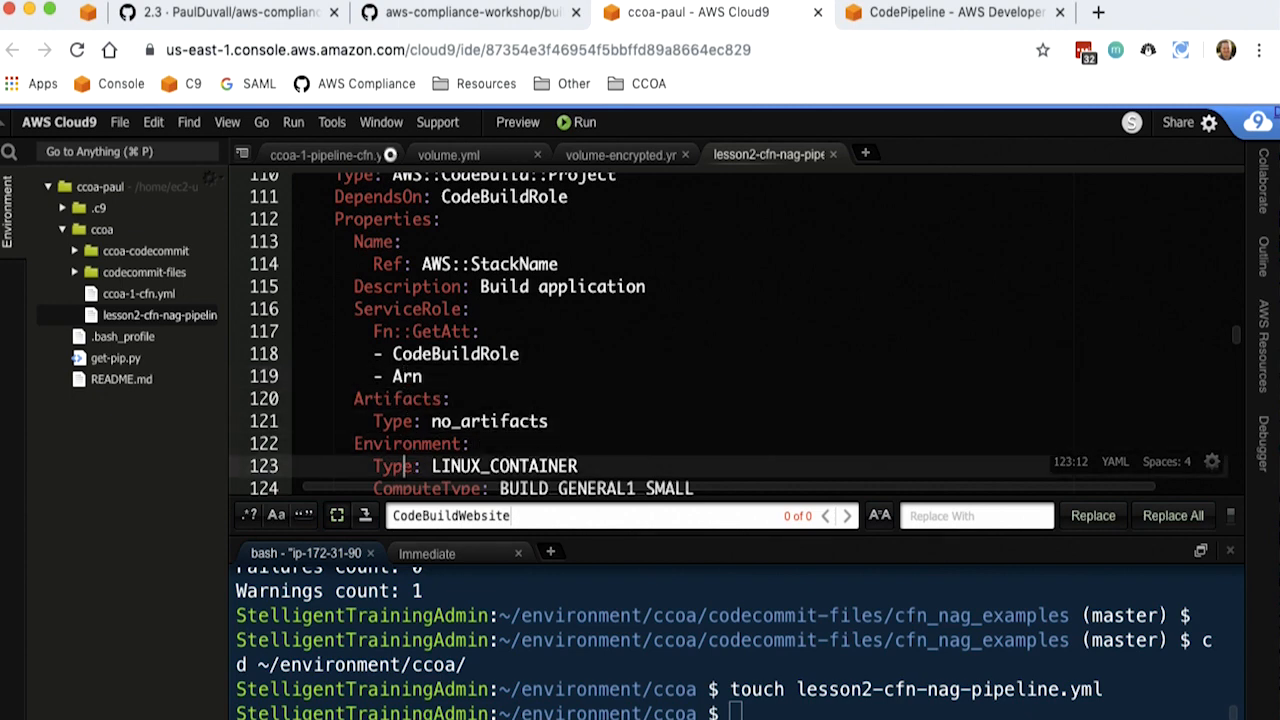
key(Down)
key(Down)
key(Down)
key(Down)
key(Down)
key(Down)
key(Down)
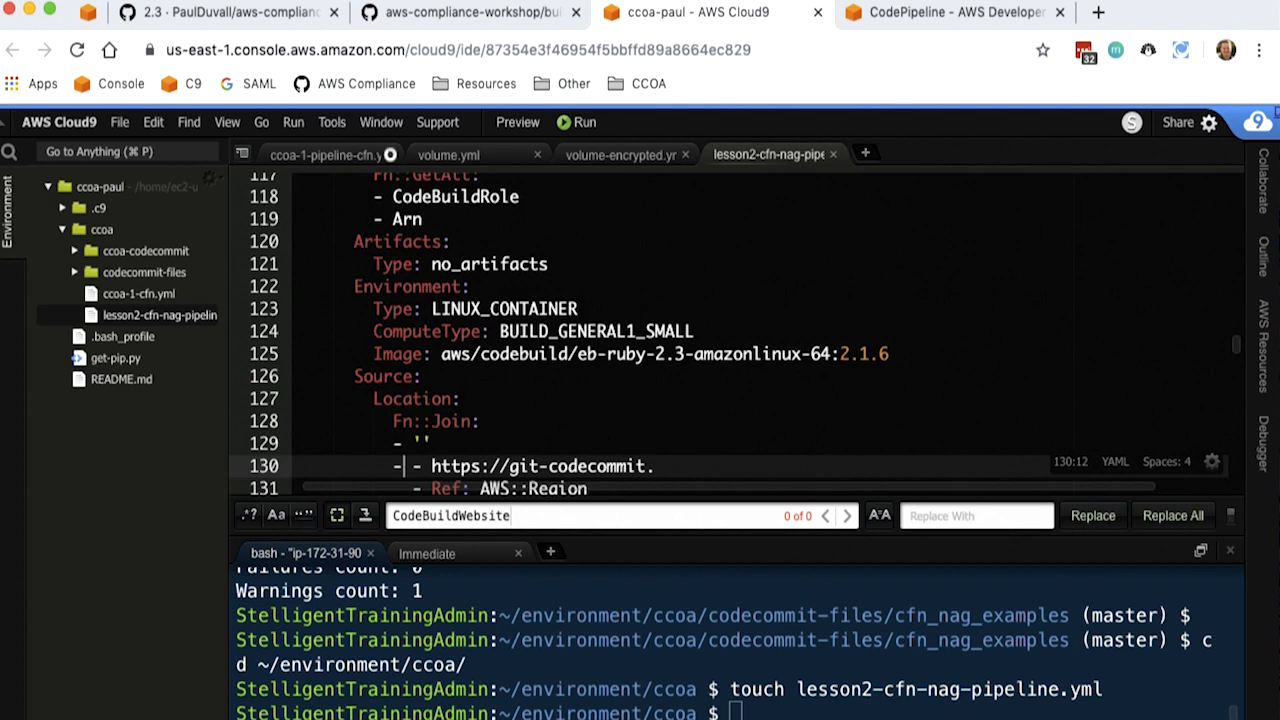
key(Up)
key(Up)
key(Up)
key(Up)
key(Up)
key(Up)
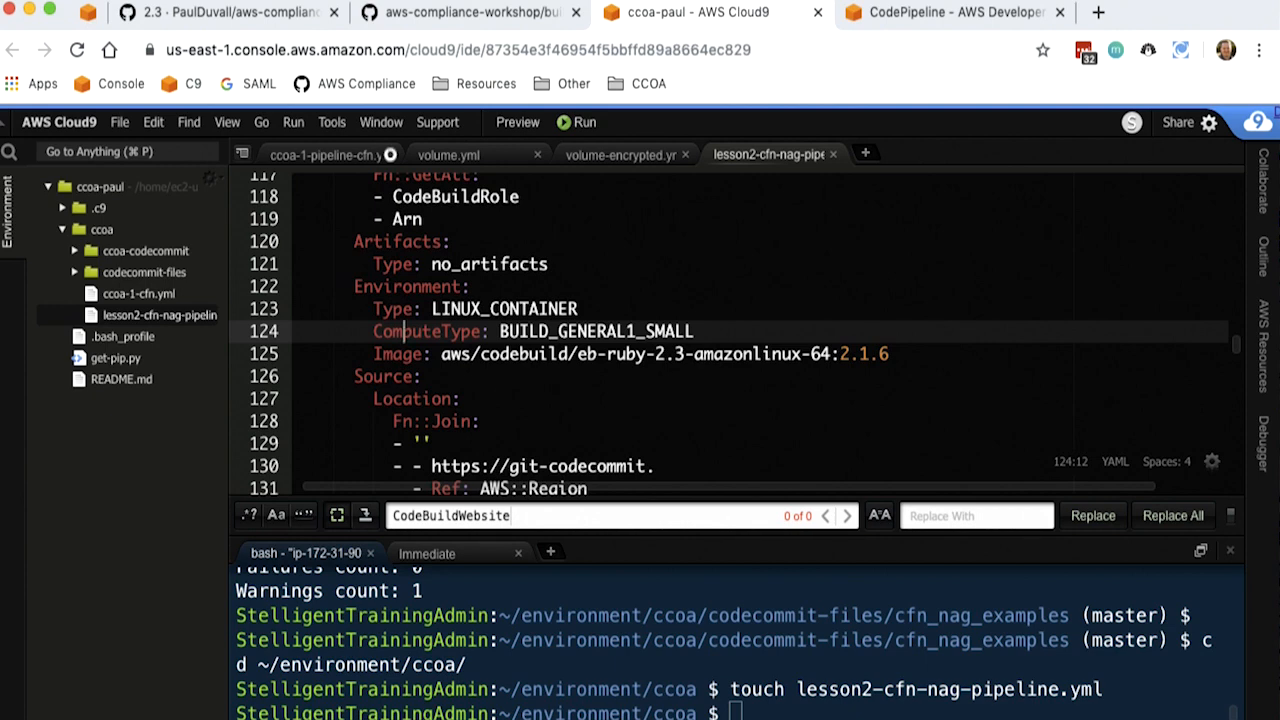
key(Down)
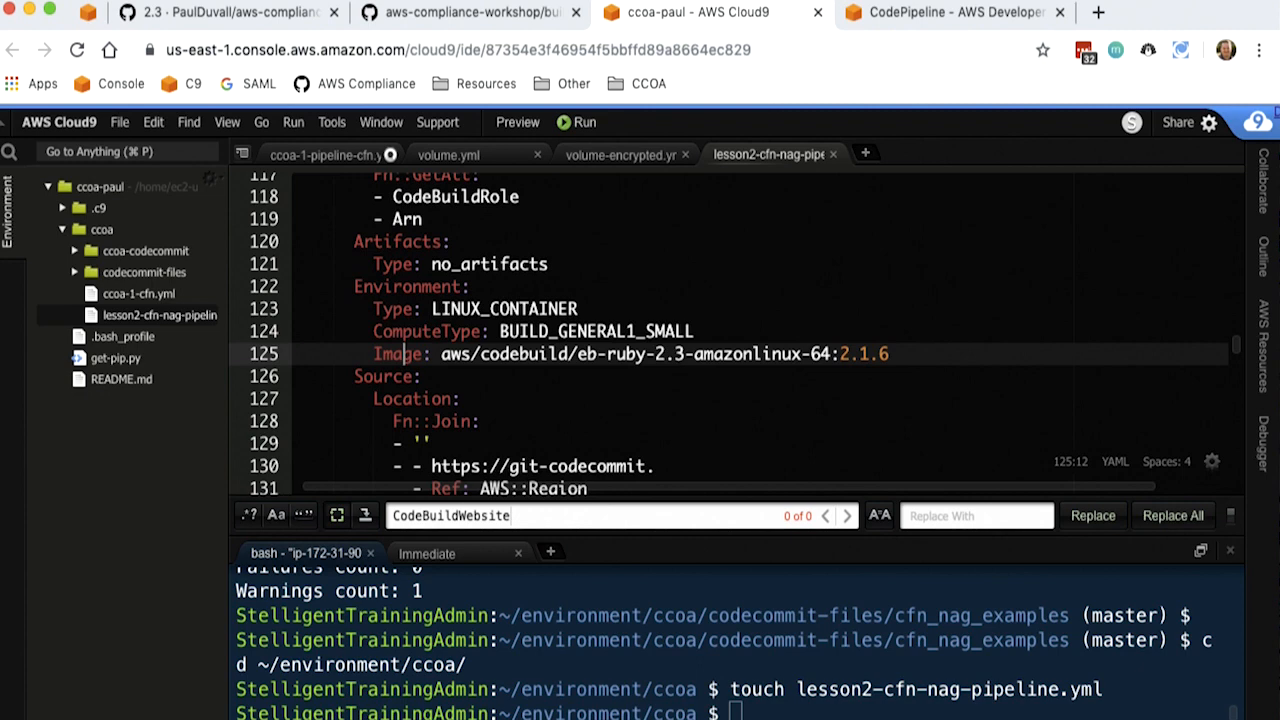
- Examine the CodeBuildWebsite source block, including the joined CodeCommit repository URL and source type
key(Down)
key(Down)
key(Down)
key(Down)
key(Down)
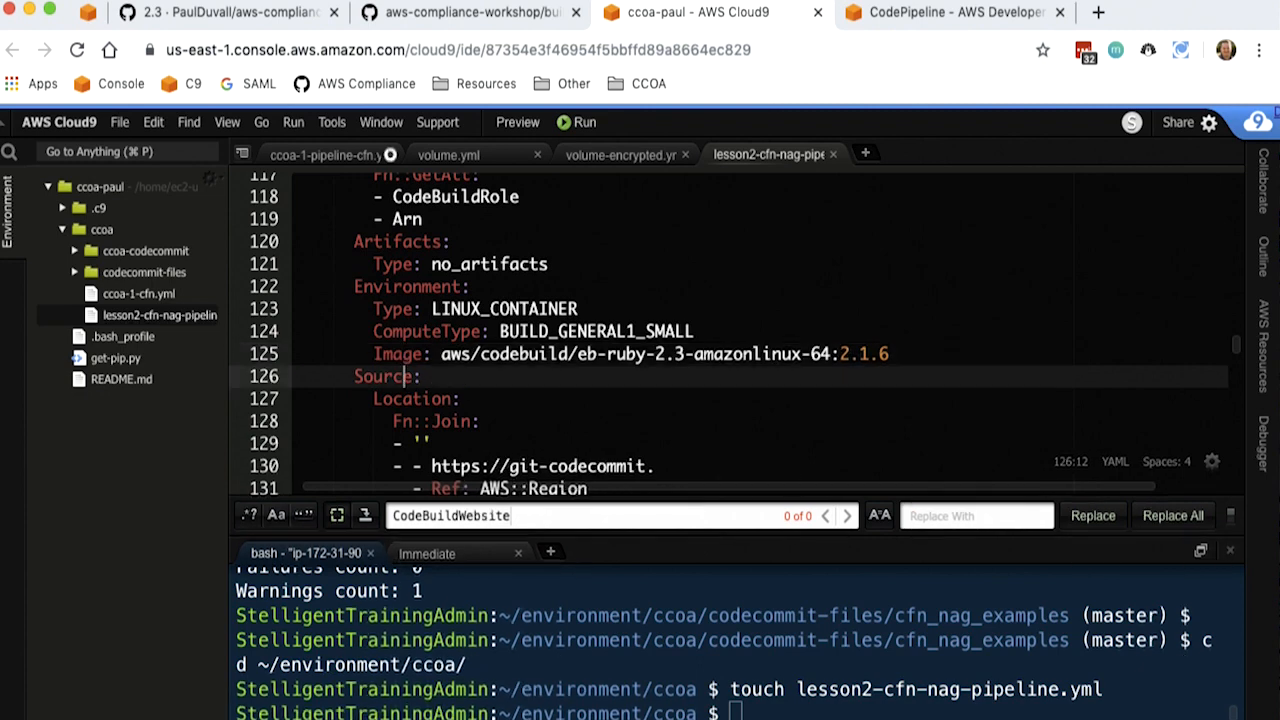
key(Down)
key(Down)
key(Down)
key(Down)
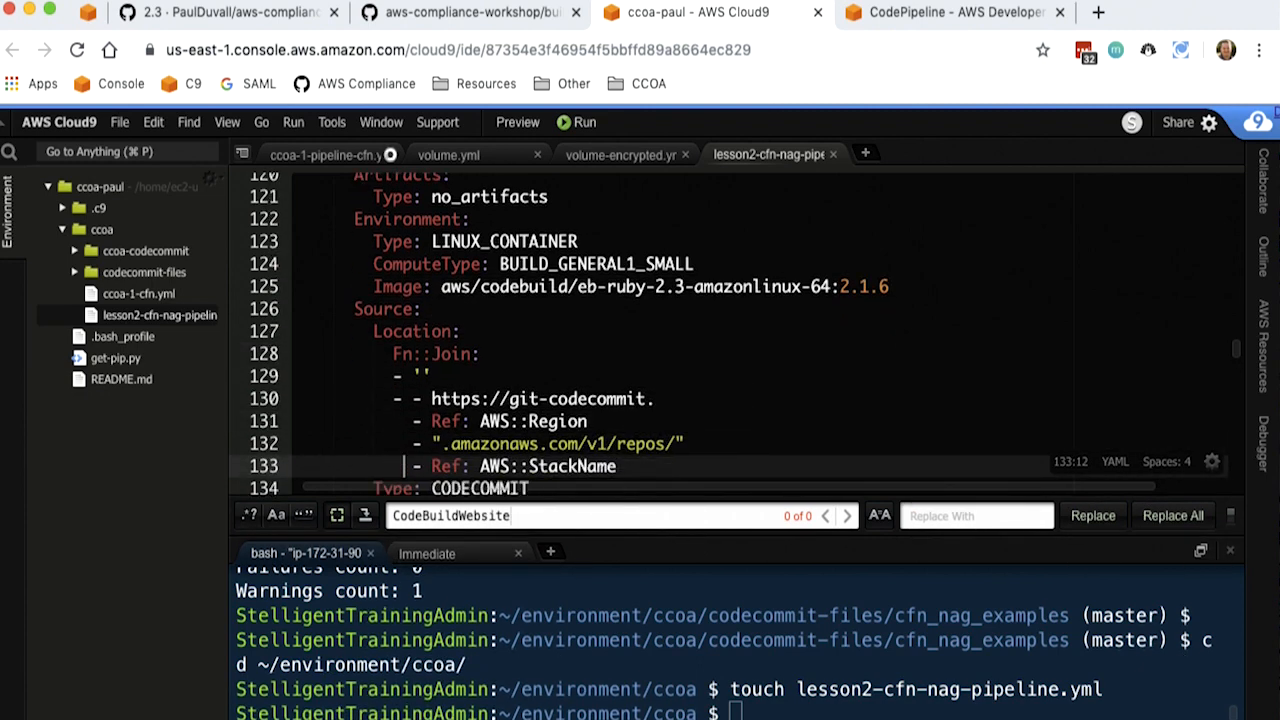
key(Down)
key(Down)
key(Down)
key(Down)
key(Down)
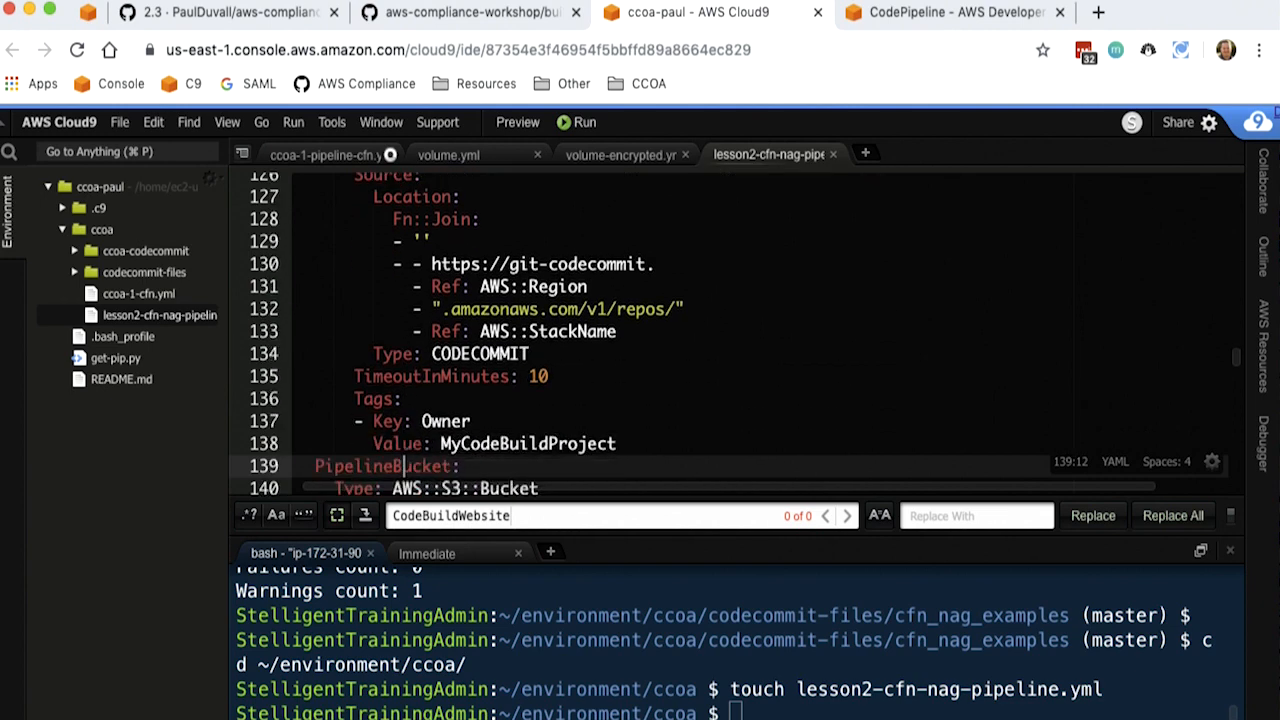
- Examine the CodeBuildWebsite timeout and tags together with the PipelineBucket S3 resource
key(Down)
key(Down)
key(Down)
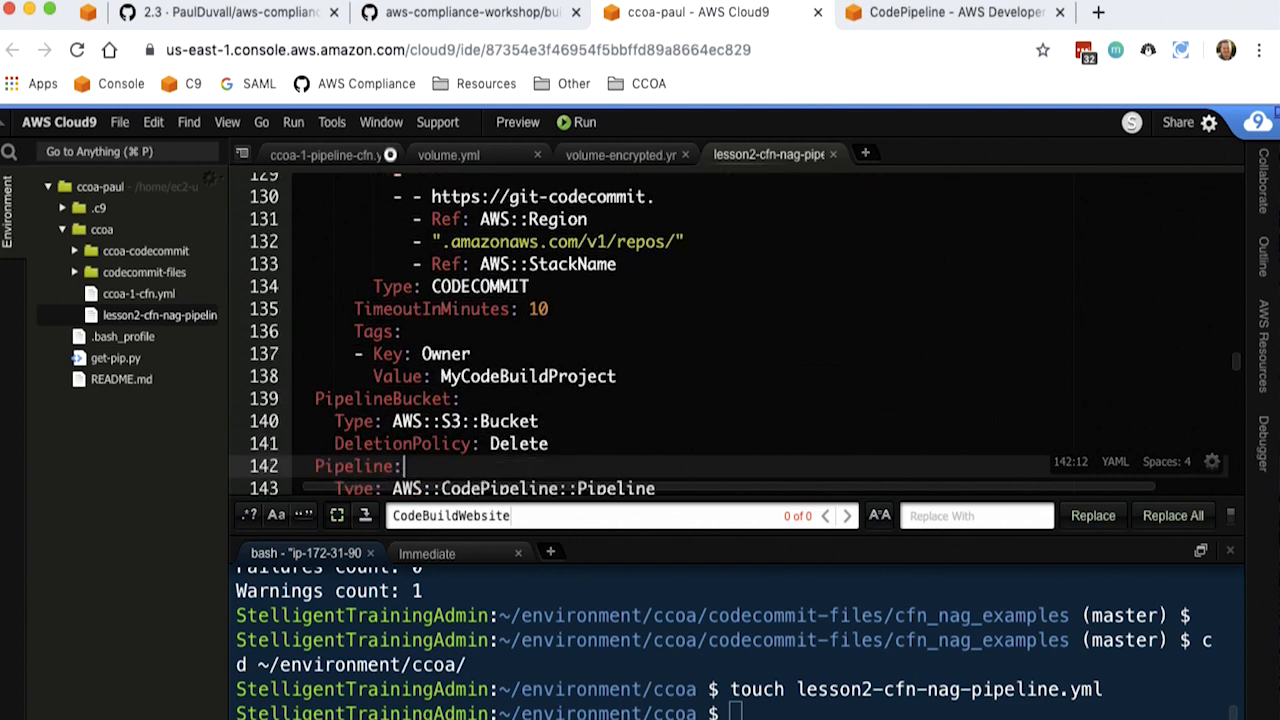
key(Up)
key(Up)
key(Up)
key(Up)
key(Up)
key(Up)
key(Up)
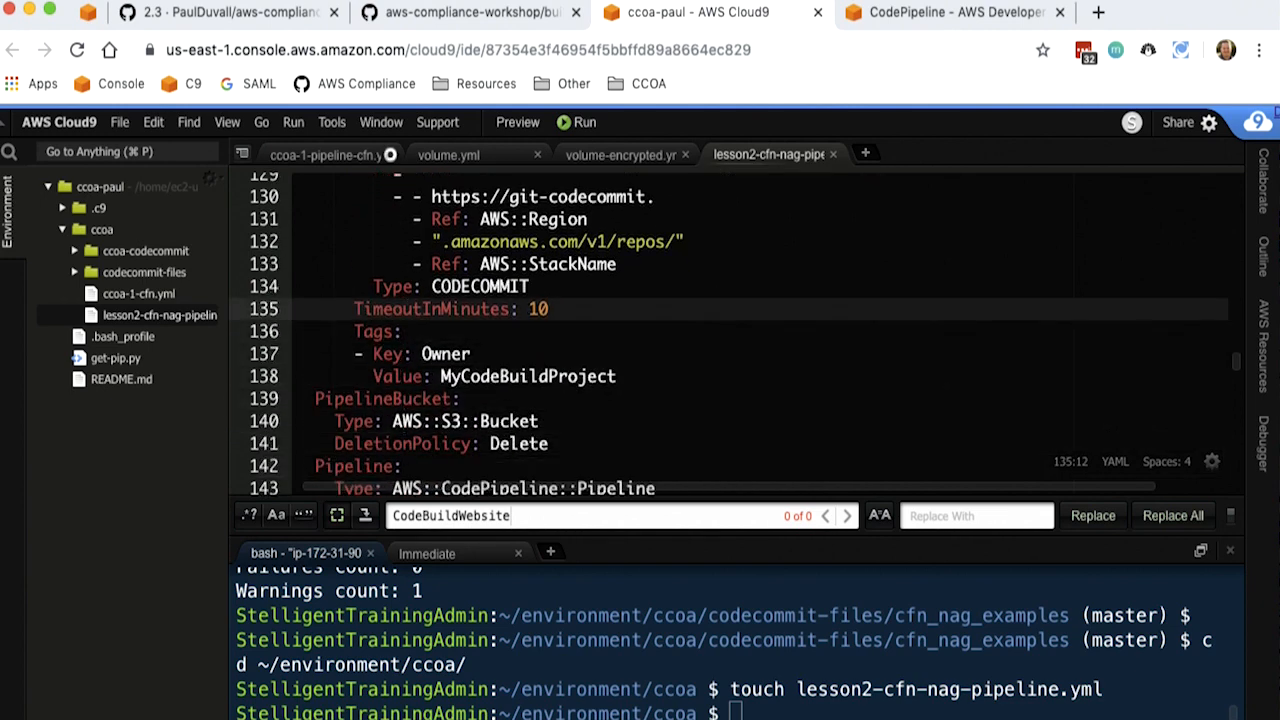
key(Down)
key(Down)
key(Down)
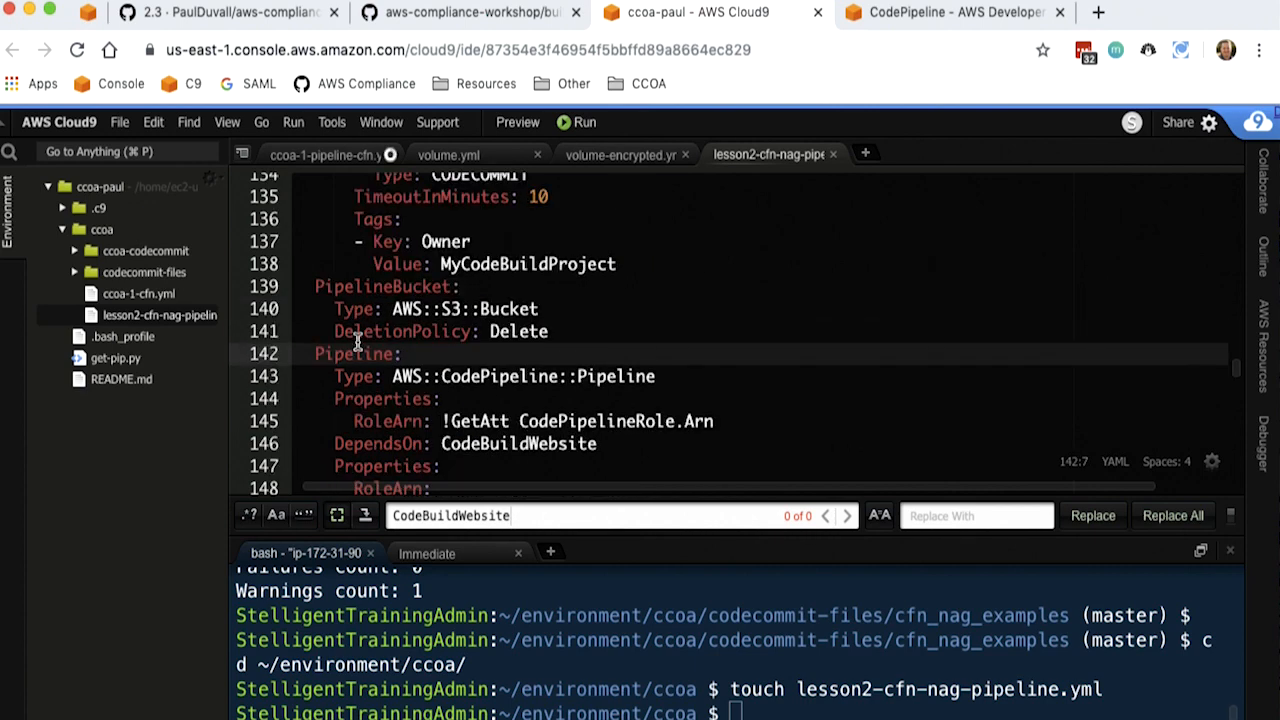
- Examine the Pipeline resource's type, its first RoleArn property and its dependency on CodeBuildWebsite
key(Down)
key(Down)
key(Down)
key(Down)
key(Down)
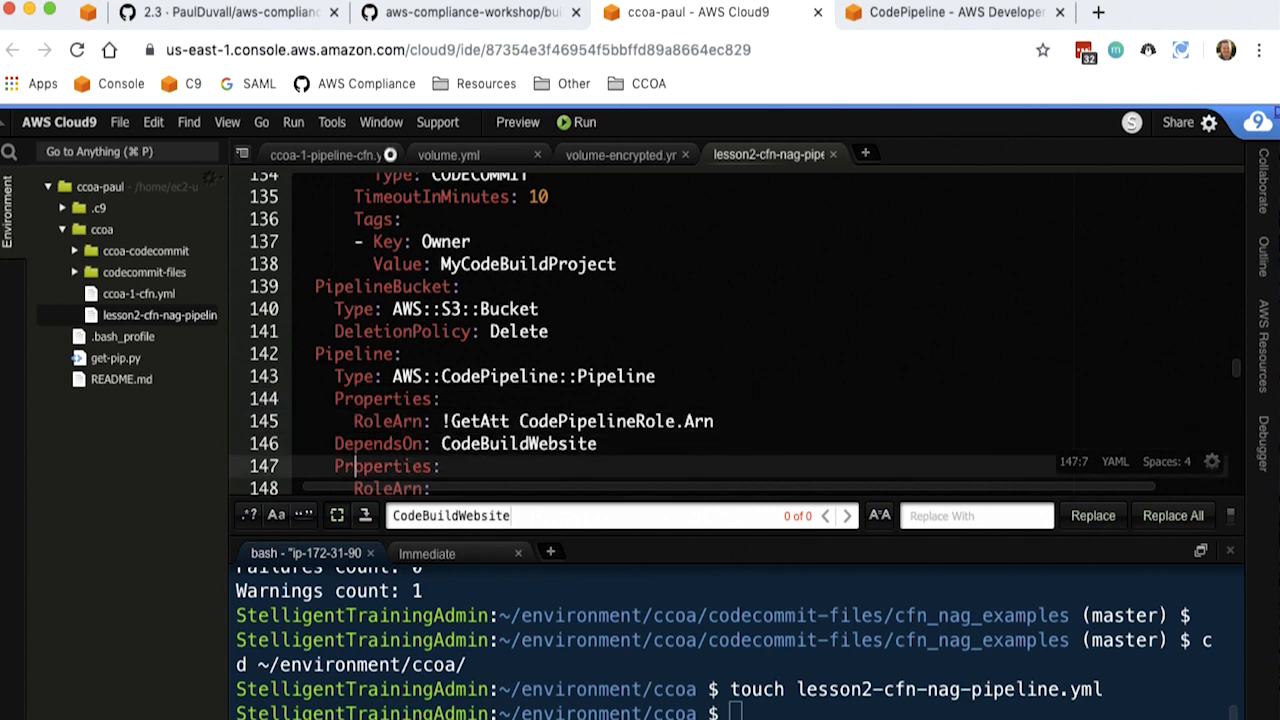
key(Up)
key(Up)
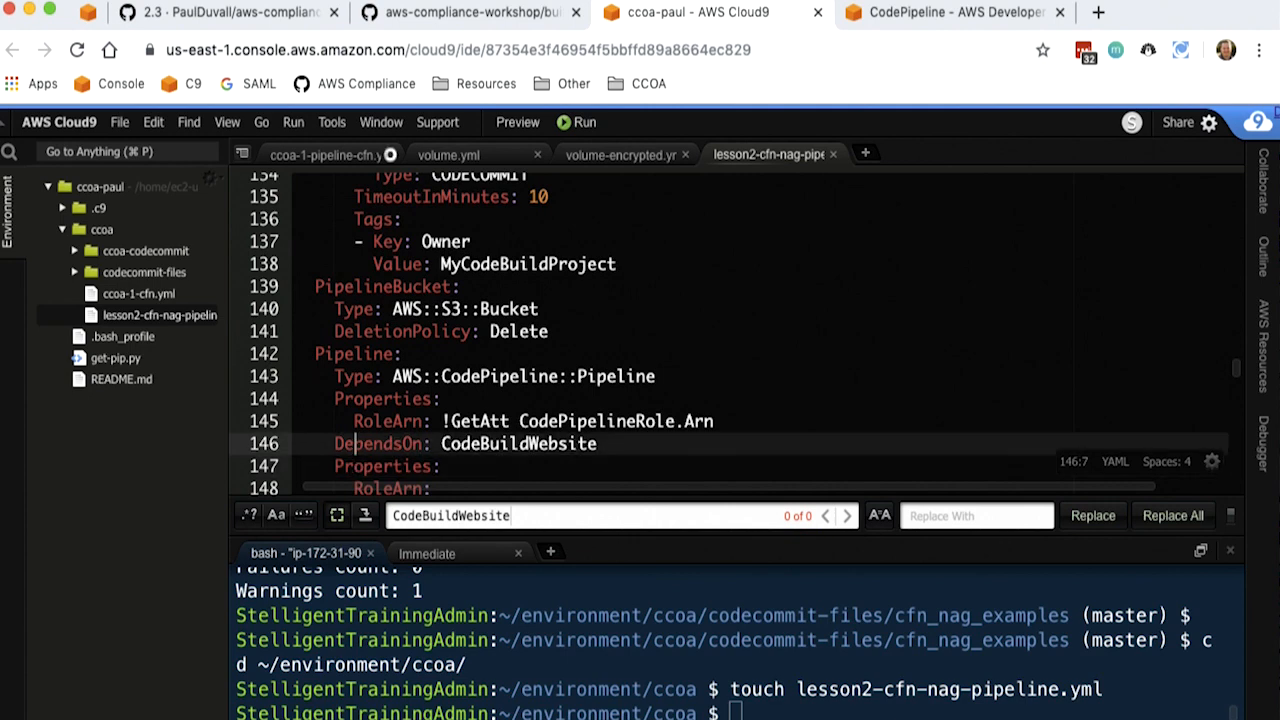
key(Down)
key(Down)
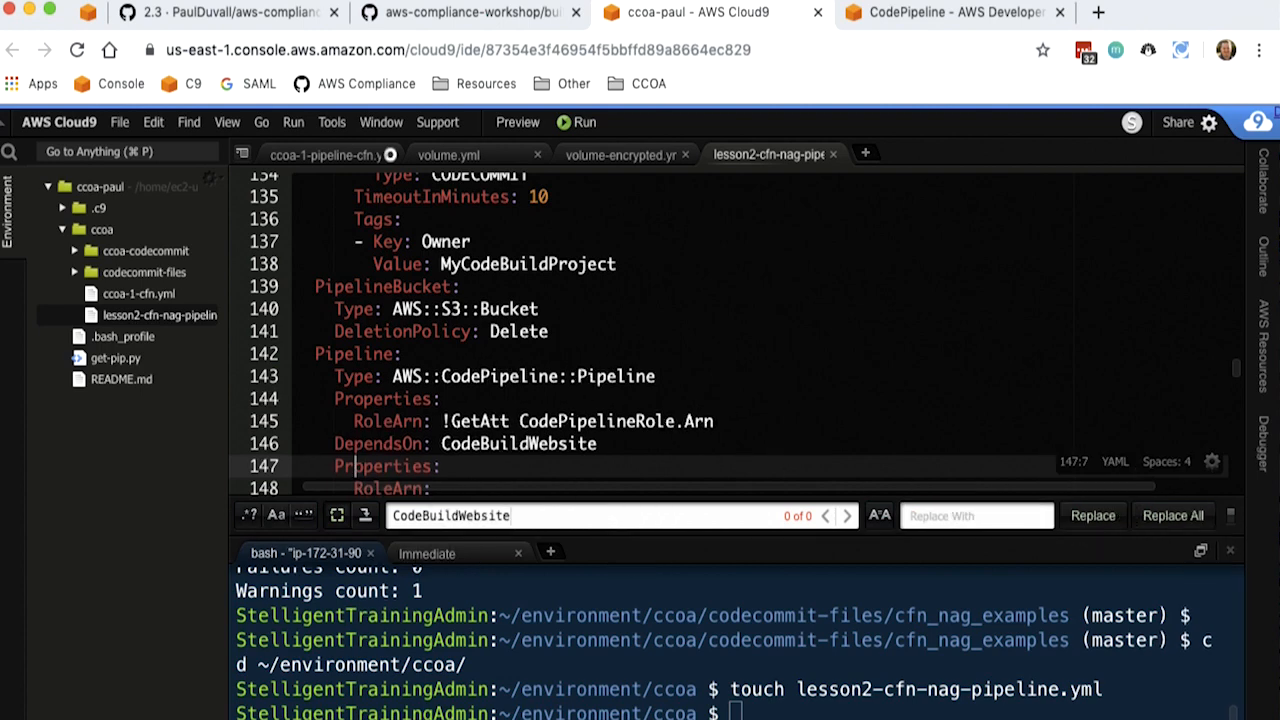
- Examine the Pipeline's joined RoleArn expression that references CodePipelineRole, down to the start of Stages
key(Down)
key(Down)
key(Down)
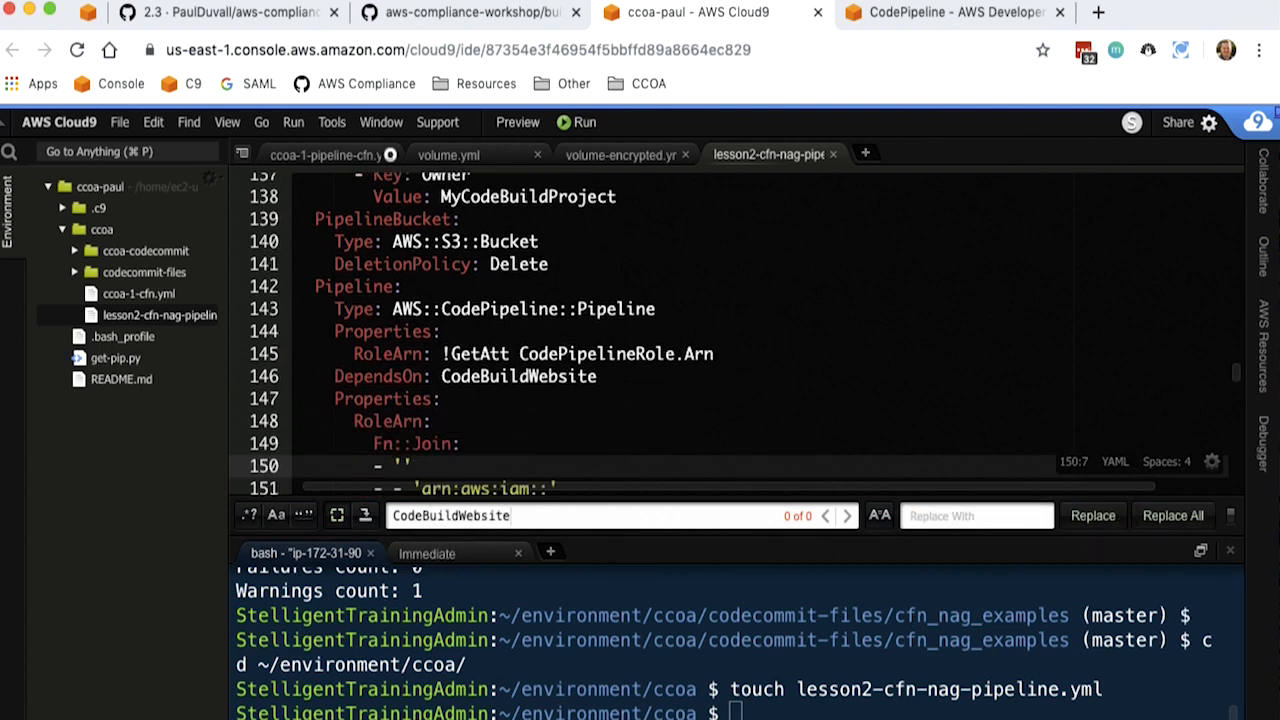
key(Down)
key(Down)
key(Up)
key(Up)
key(Up)
key(Up)
key(Up)
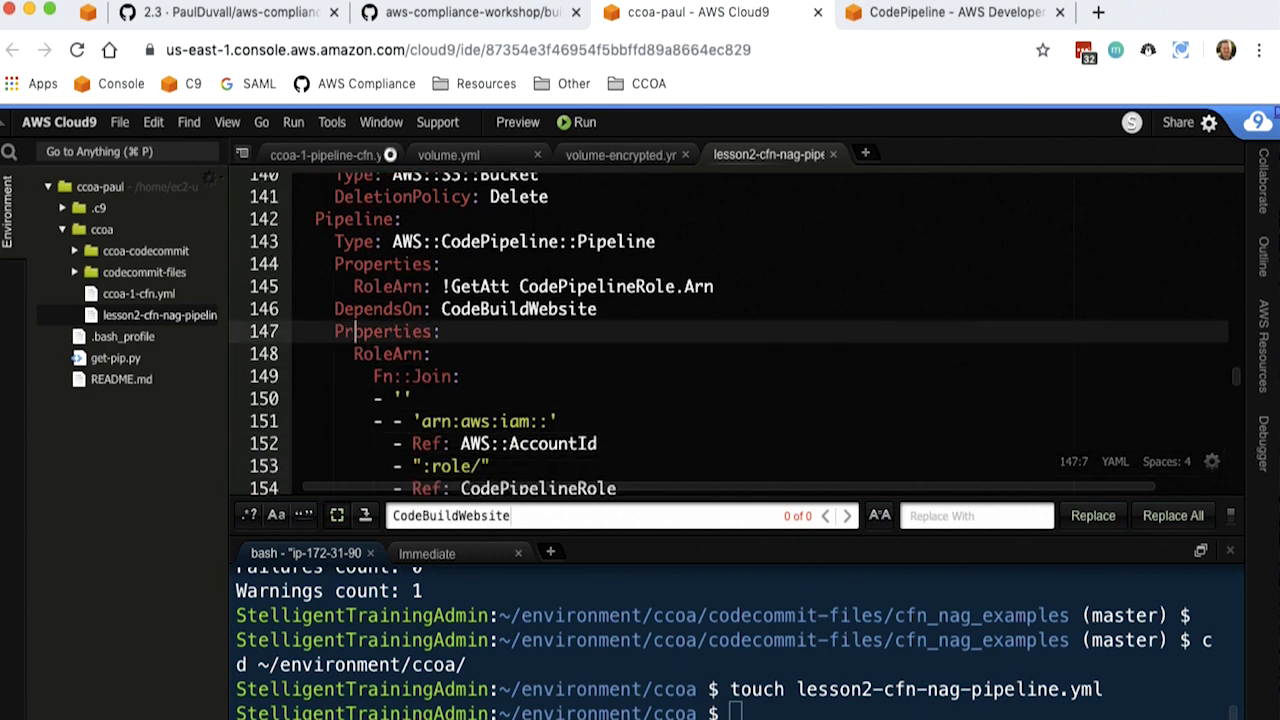
key(Down)
key(Down)
key(Down)
key(Down)
key(Down)
key(Down)
key(Down)
key(Down)
key(Down)
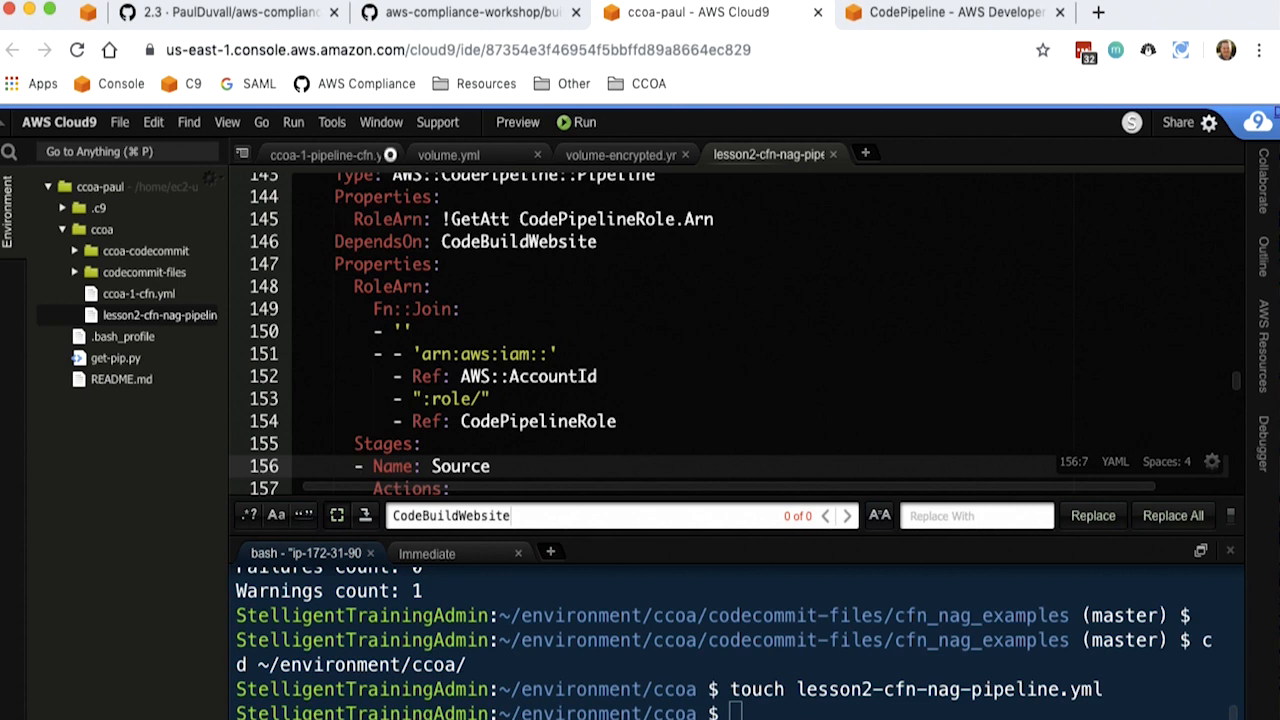
- Examine the pipeline's Source stage, including its CodeCommit provider, MyApp output artifact, and branch and repository configuration
key(Down)
key(Down)
key(Down)
key(Down)
key(Down)
key(Down)
key(Down)
key(Down)
key(Down)
key(Down)
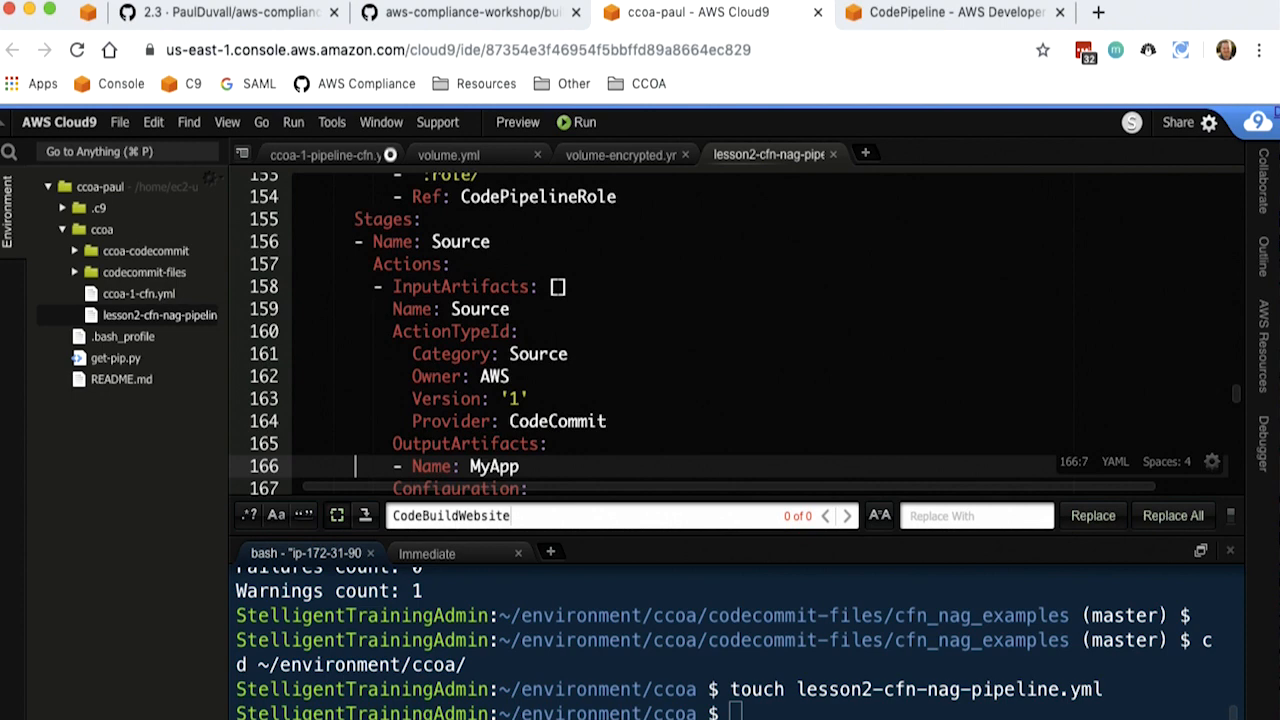
key(Down)
key(Down)
key(Down)
key(Down)
key(Down)
key(Down)
key(Down)
key(Down)
key(Down)
key(Down)
key(Down)
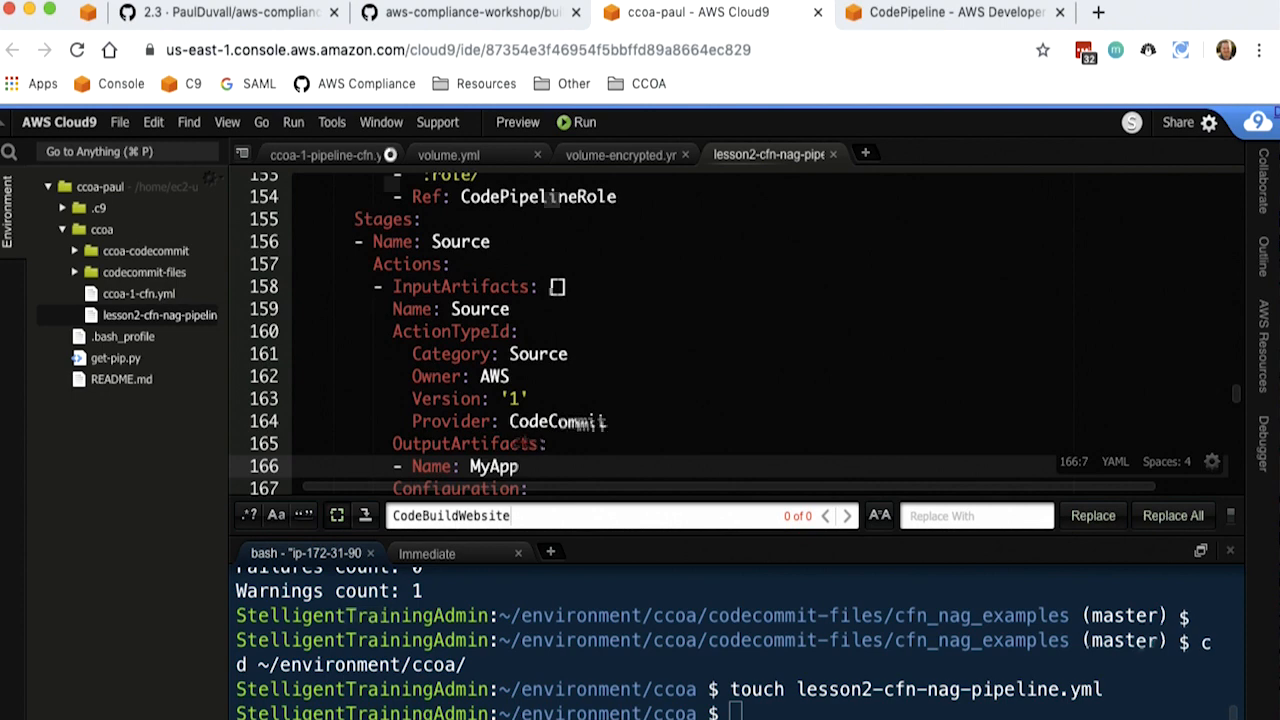
- Examine the Build stage's first action, from its MyApp input artifact and cfn_nag name to its action type
key(Up)
key(Up)
key(Up)
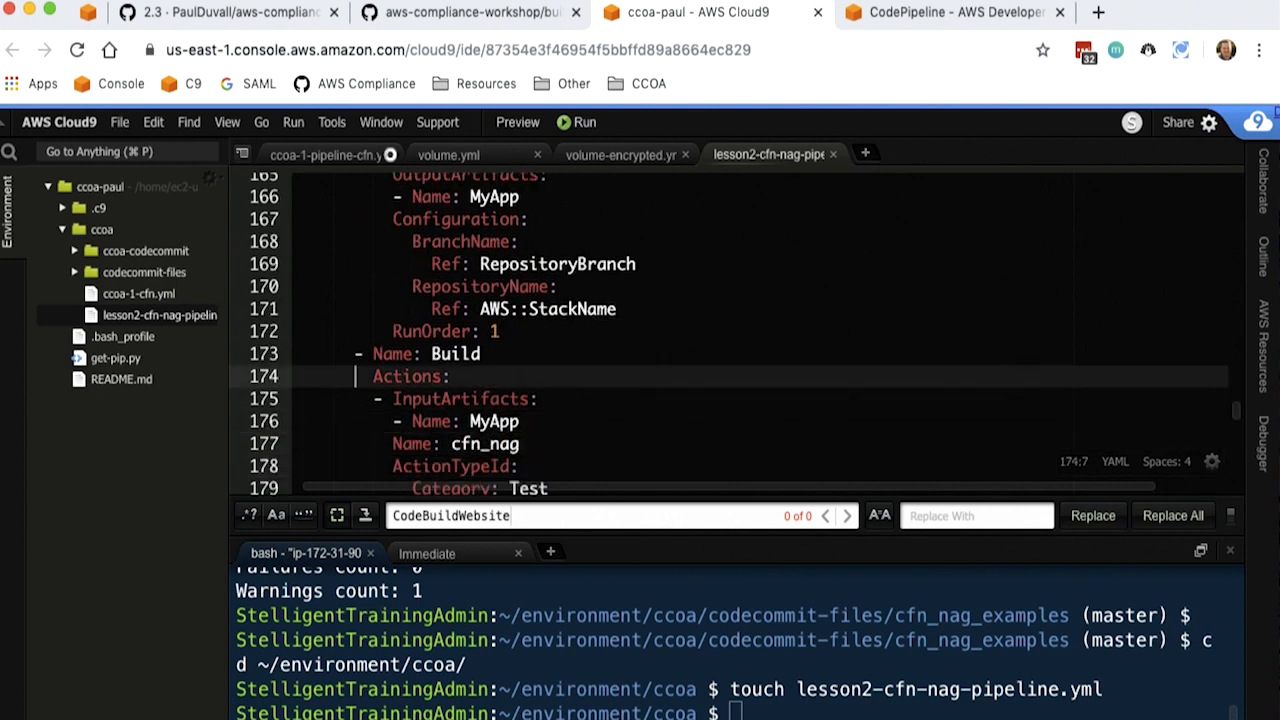
key(Down)
key(Up)
key(Down)
key(Down)
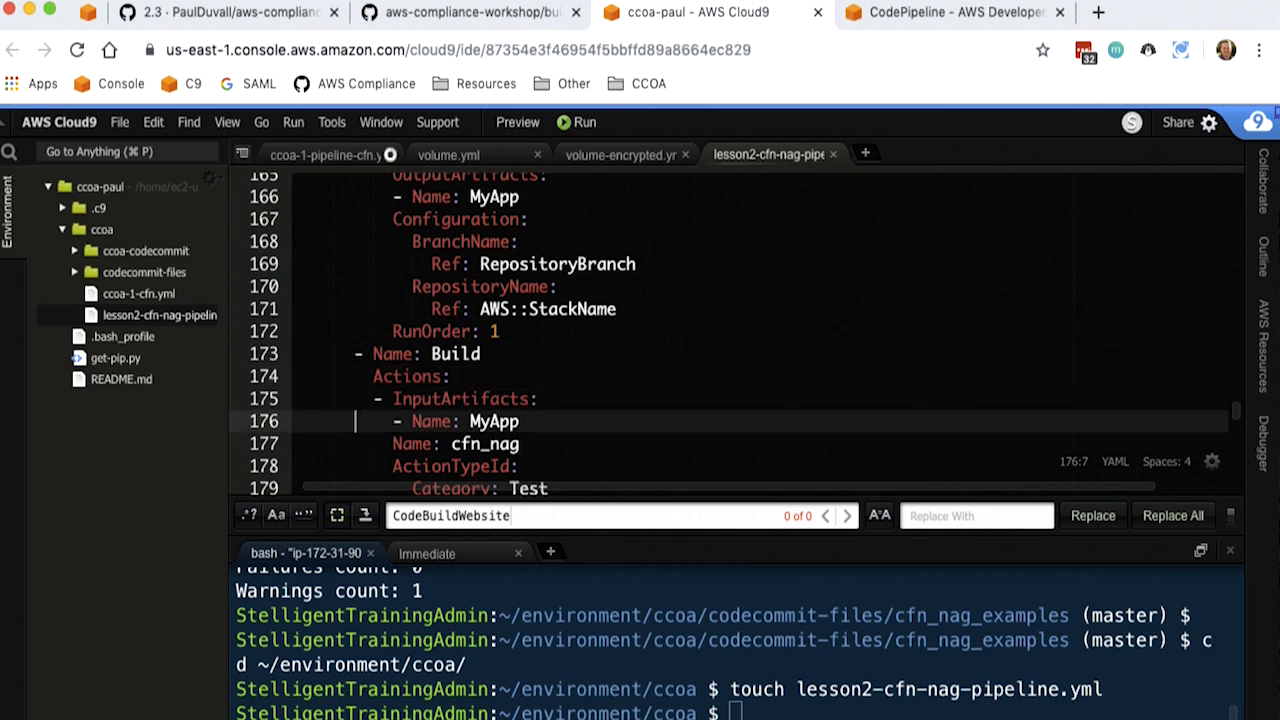
key(Down)
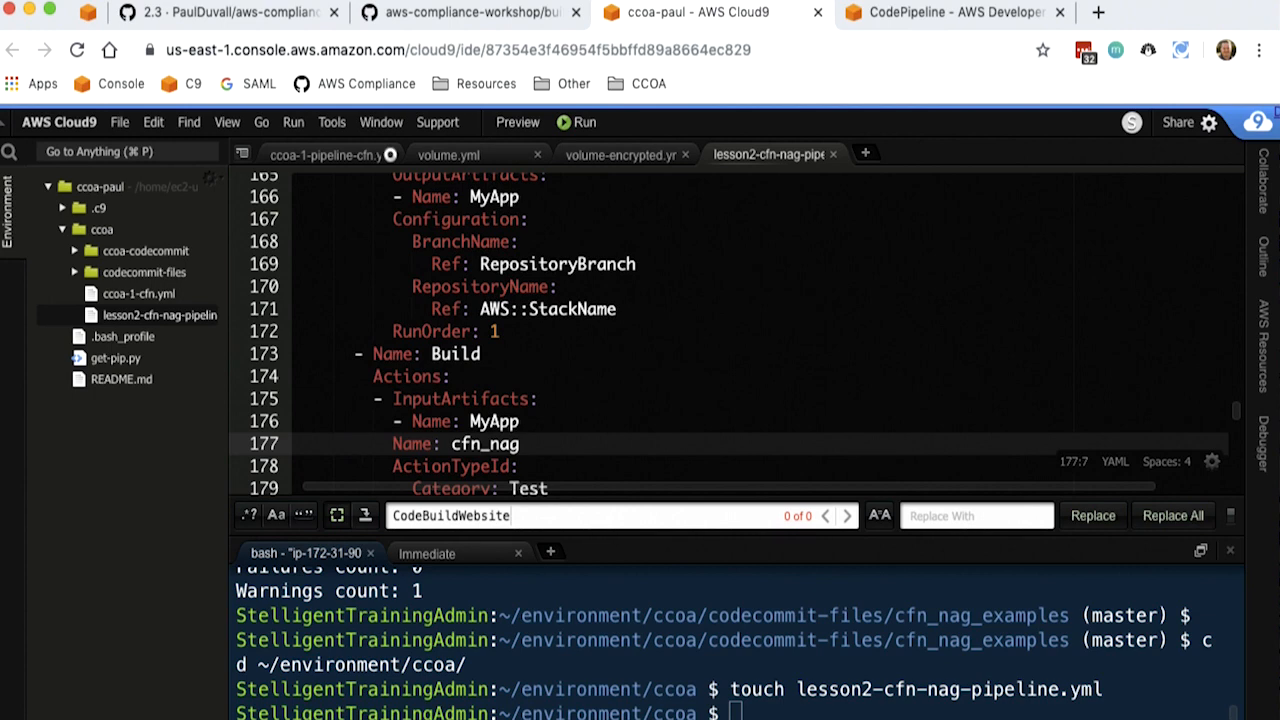
key(Down)
key(Down)
key(Down)
key(Down)
key(Down)
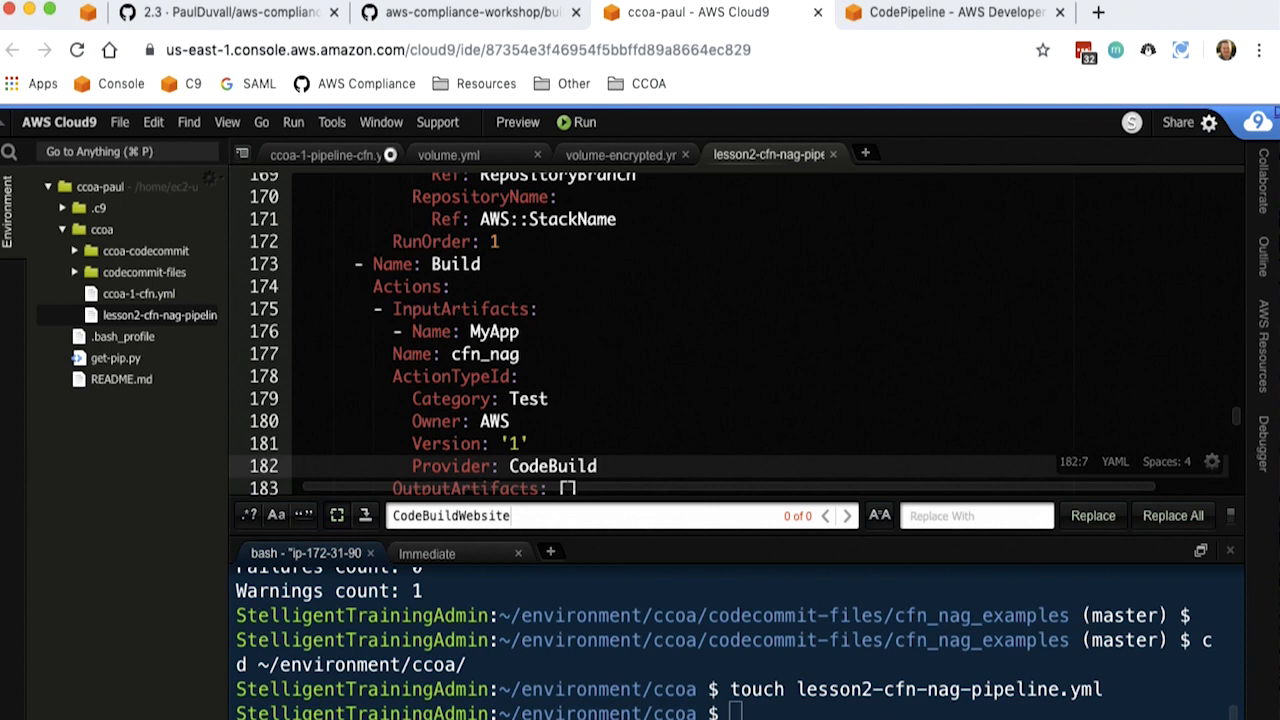
key(Down)
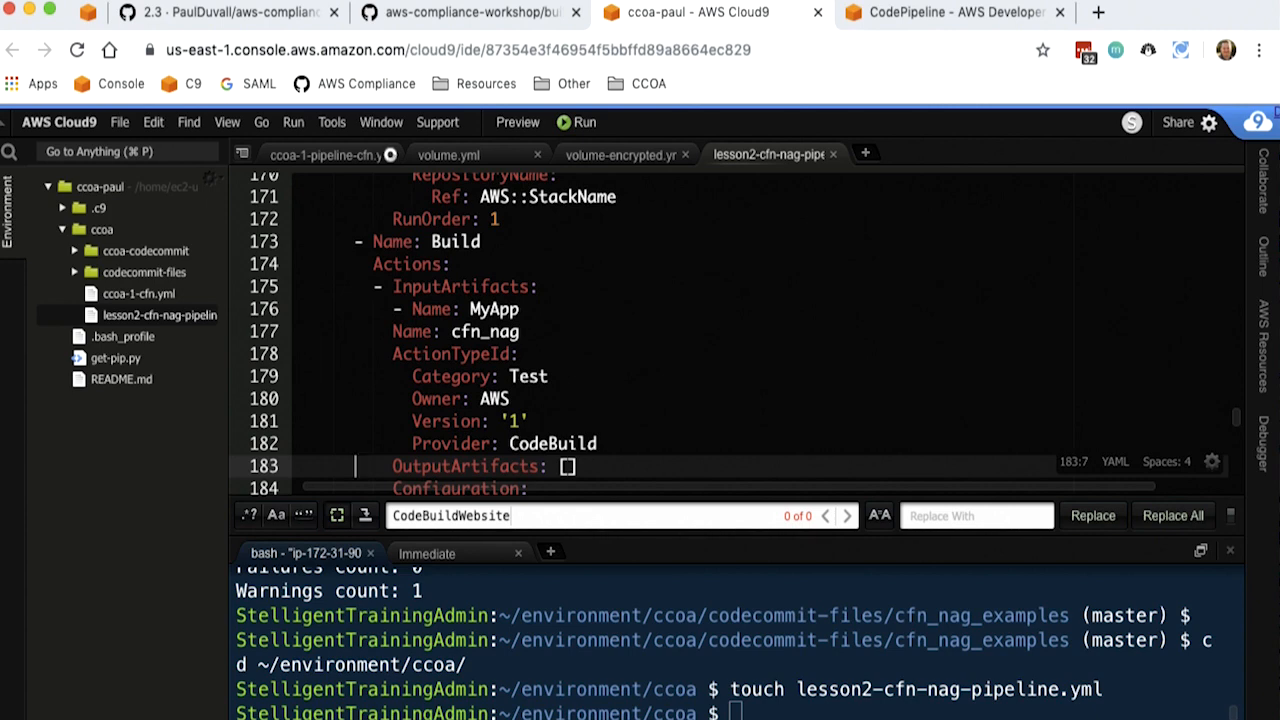
- Review the cfn_nag action's category, owner, version and CodeBuild provider
scroll(730, 330, down, 2)
key(Up)
key(Up)
key(Down)
key(Down)
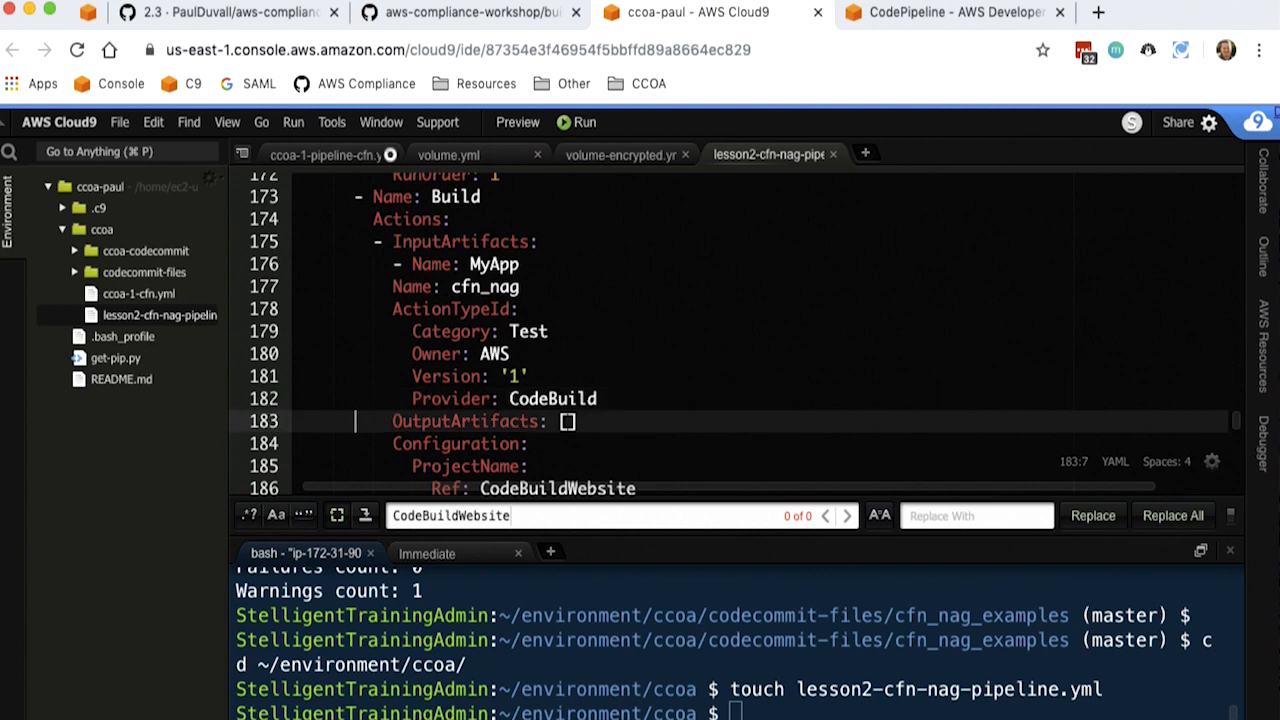
key(Up)
key(Up)
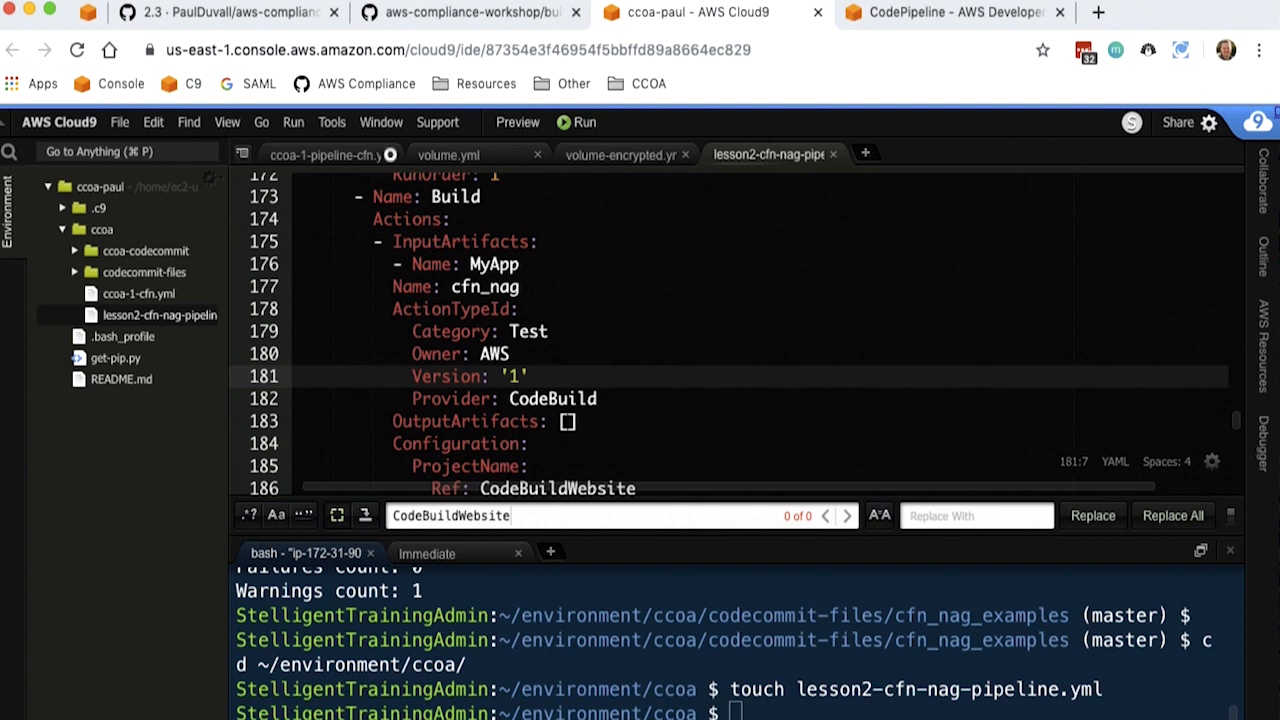
key(Down)
key(Down)
key(Up)
key(Up)
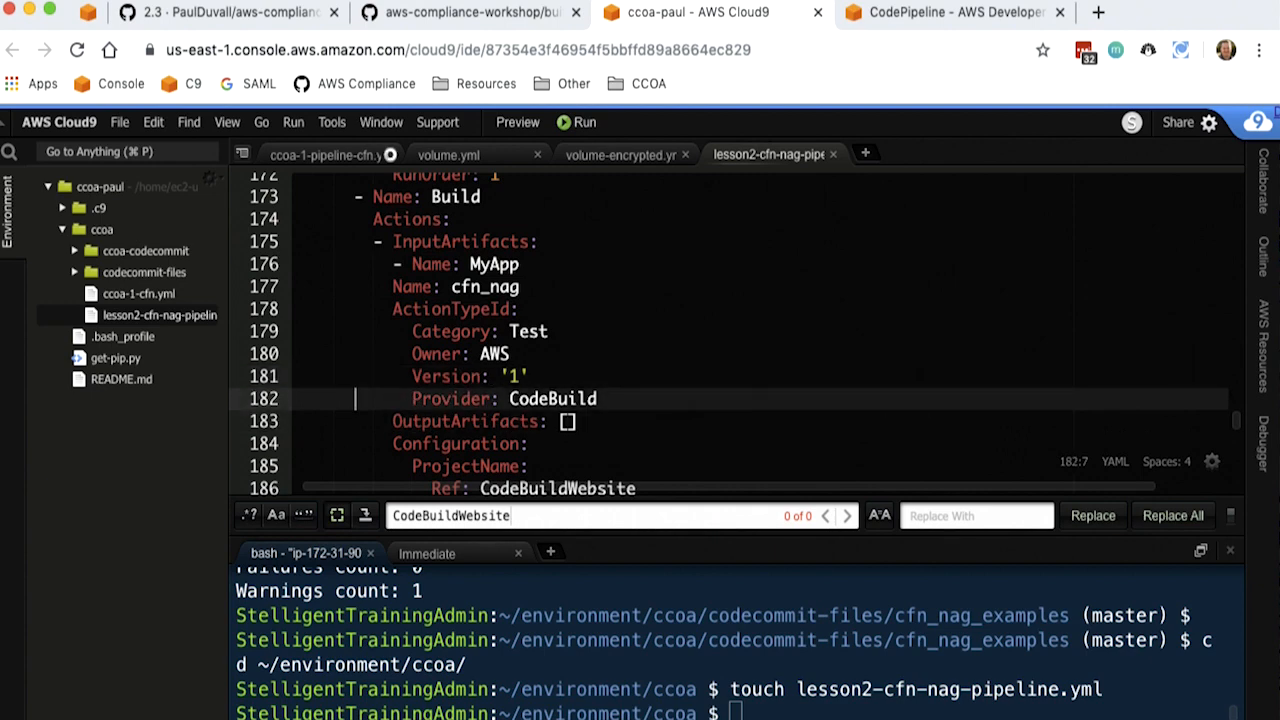
key(Up)
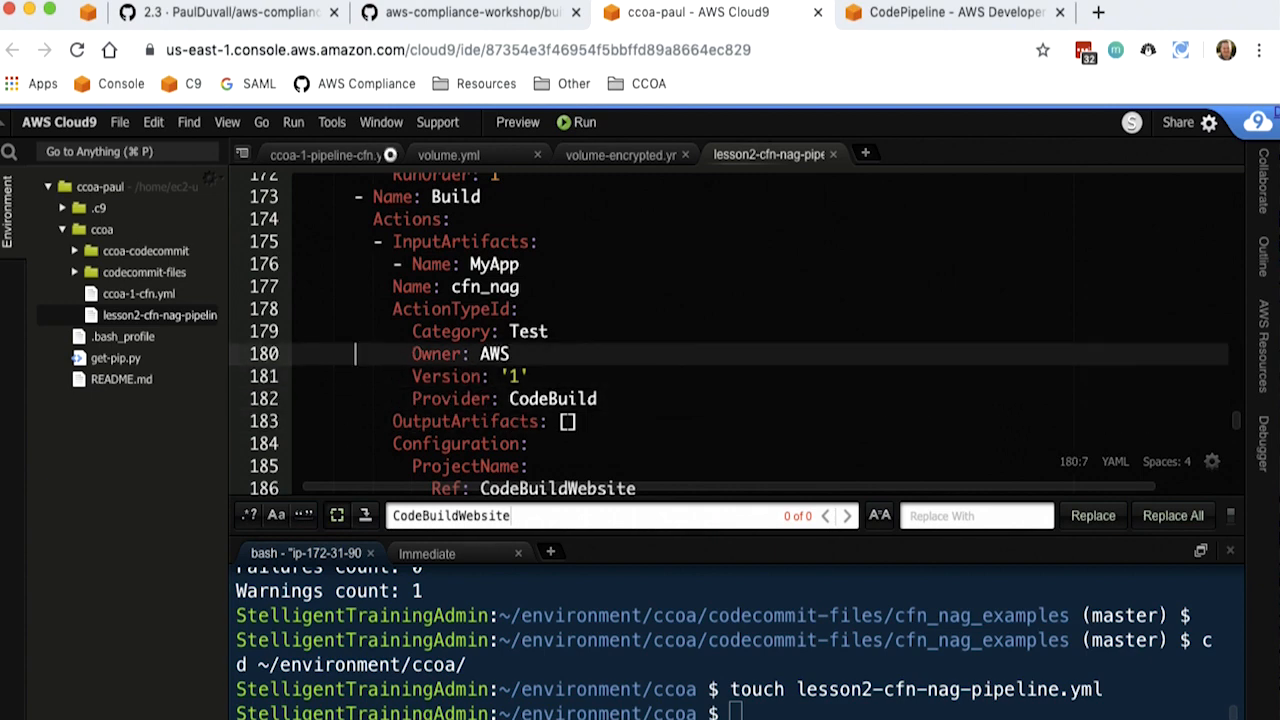
key(Up)
- Examine the cfn_nag action's output artifacts, its ProjectName reference to CodeBuildWebsite and its run order
key(Down)
key(Down)
key(Down)
key(Down)
key(Down)
key(Down)
key(Down)
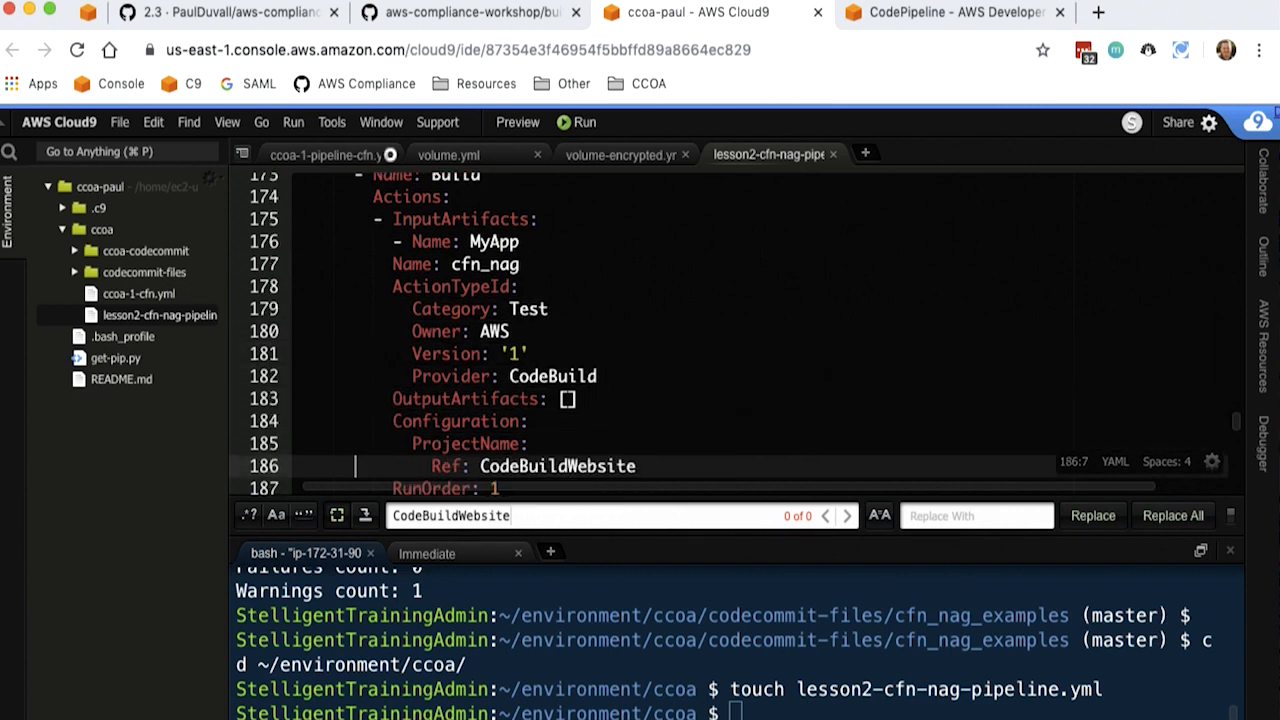
key(Up)
key(Up)
key(Up)
key(Down)
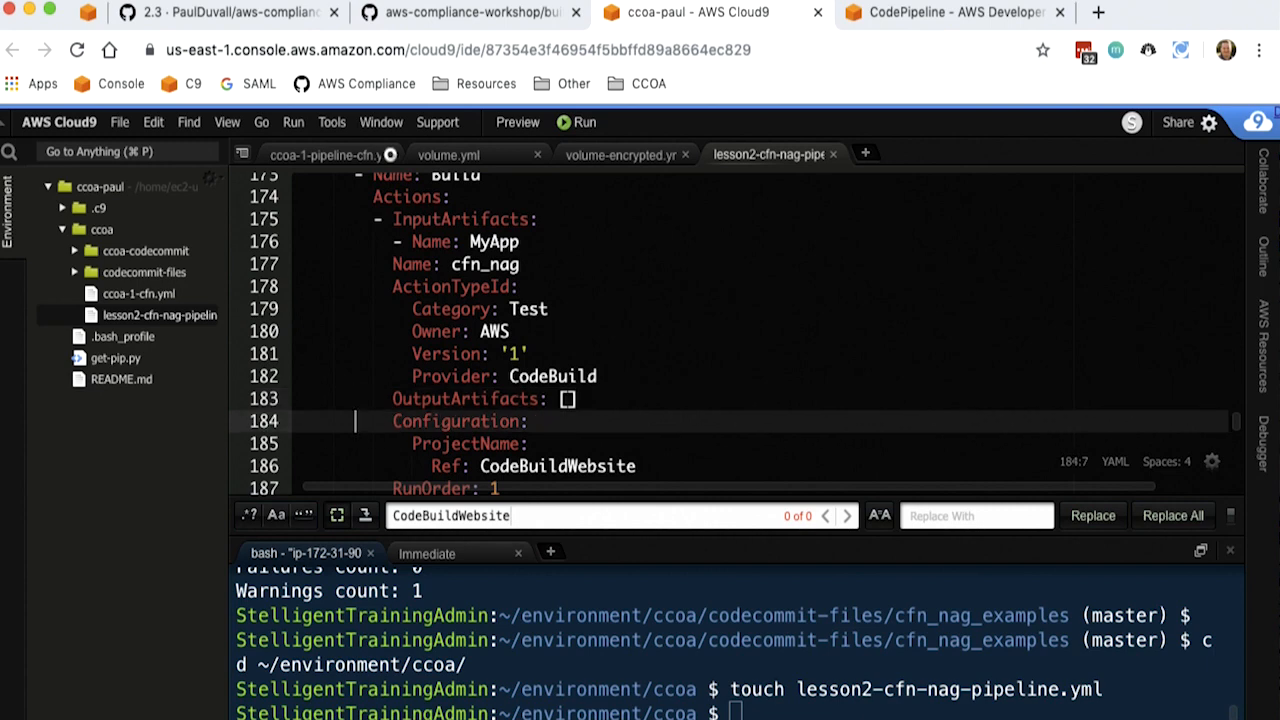
key(Down)
key(Down)
key(Down)
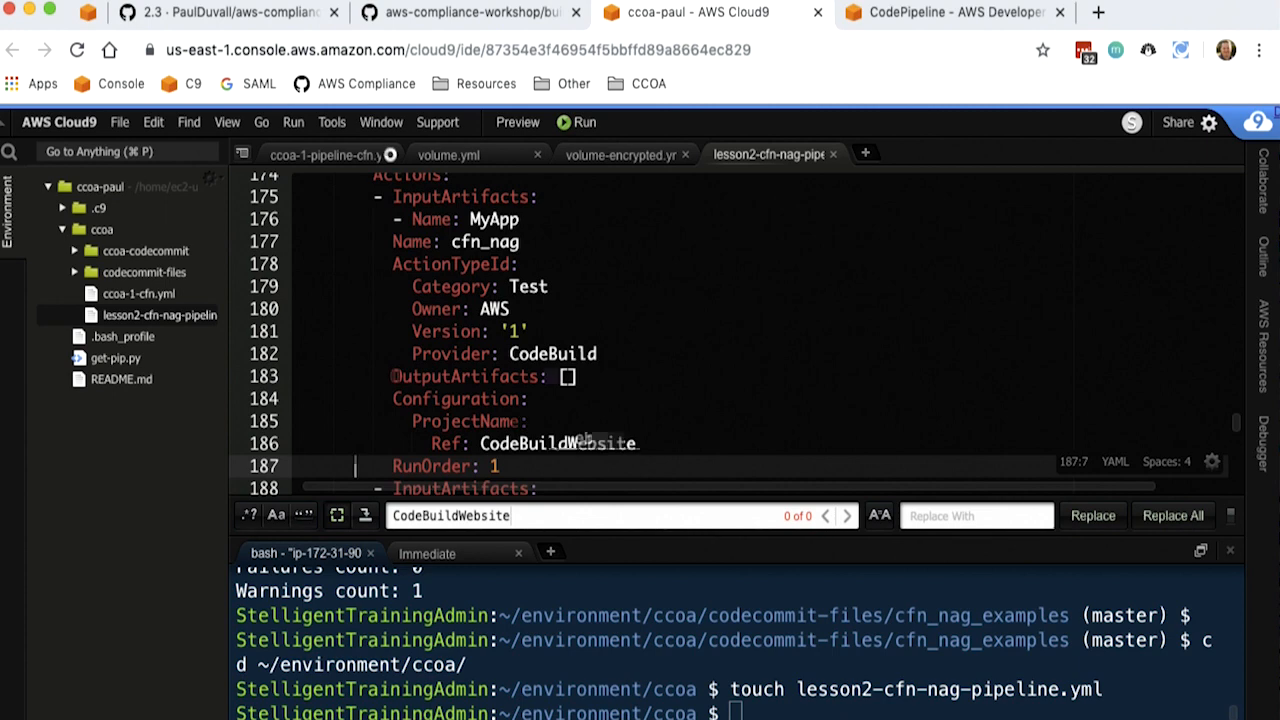
- Examine the Build stage's second action, named Build, including its input artifact, action type and MyAppBuild output artifact
key(Down)
key(Down)
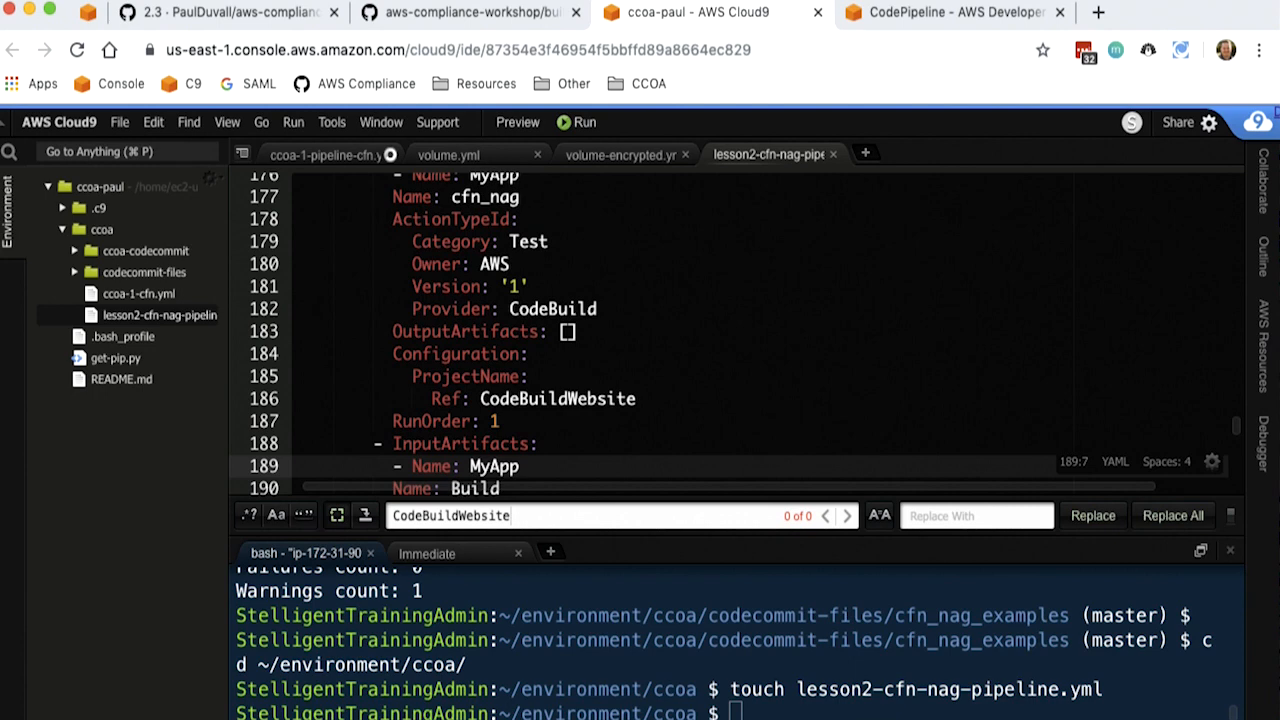
key(Down)
key(Down)
key(Down)
key(Down)
key(Down)
key(Down)
key(Down)
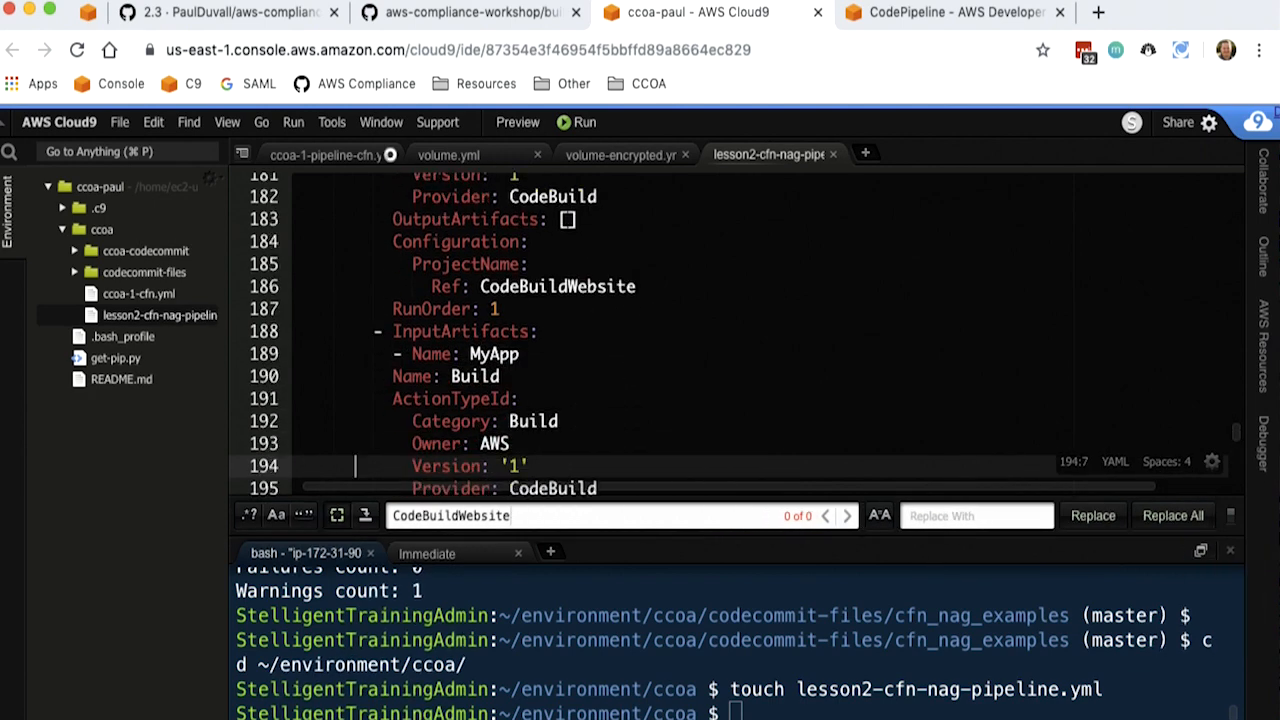
key(Down)
key(Down)
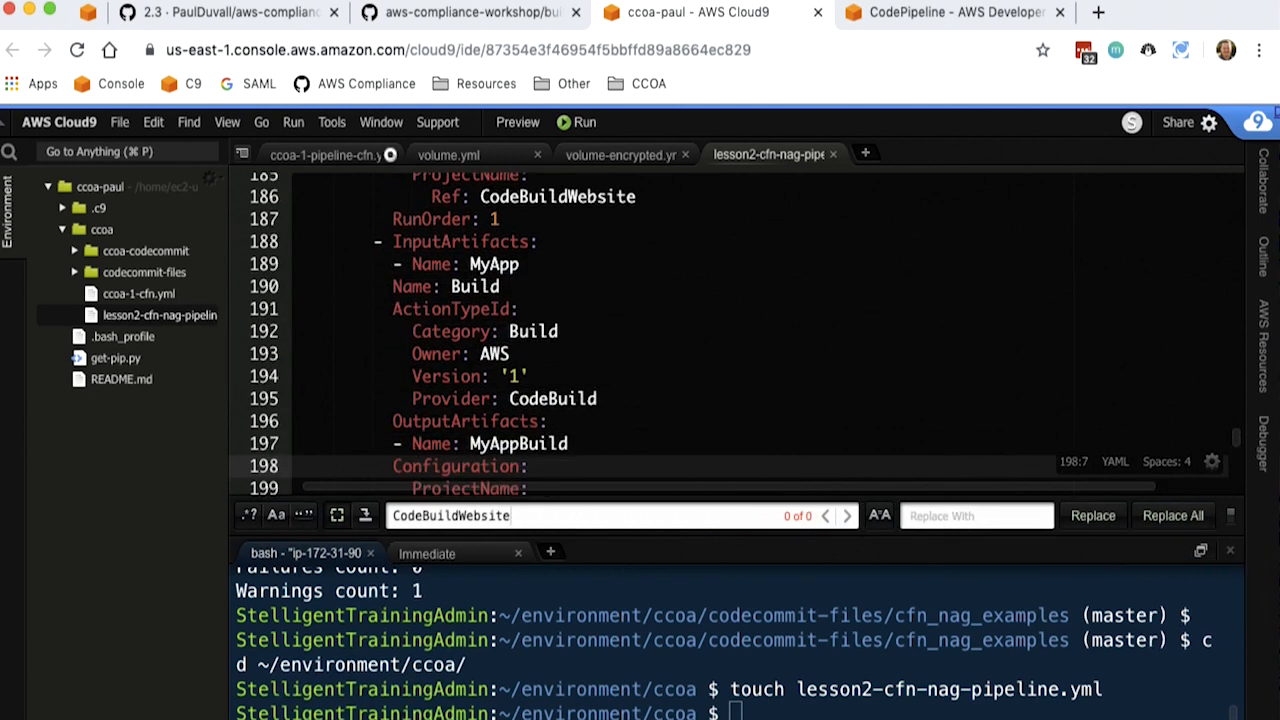
- Examine the Build action's CodeBuildWebsite project reference and run order, plus the Deploy stage's manual approval action
key(Down)
key(Down)
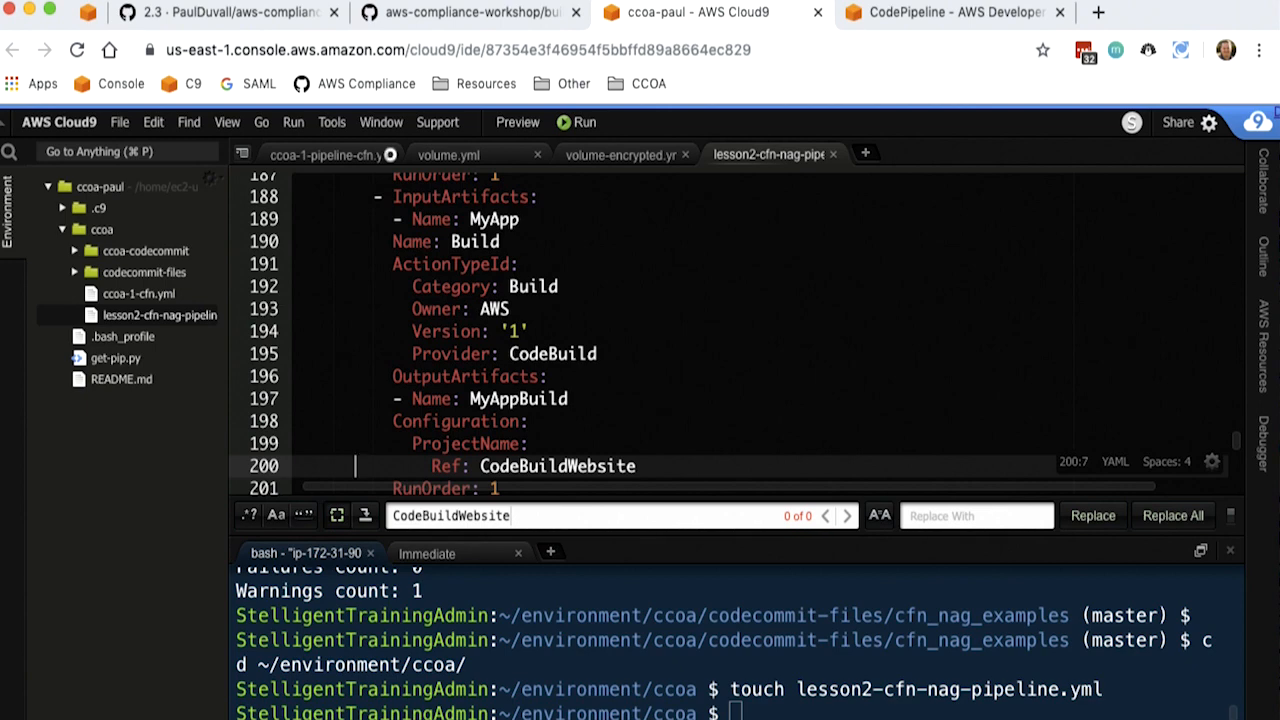
key(Down)
key(Down)
key(Down)
key(Down)
key(Down)
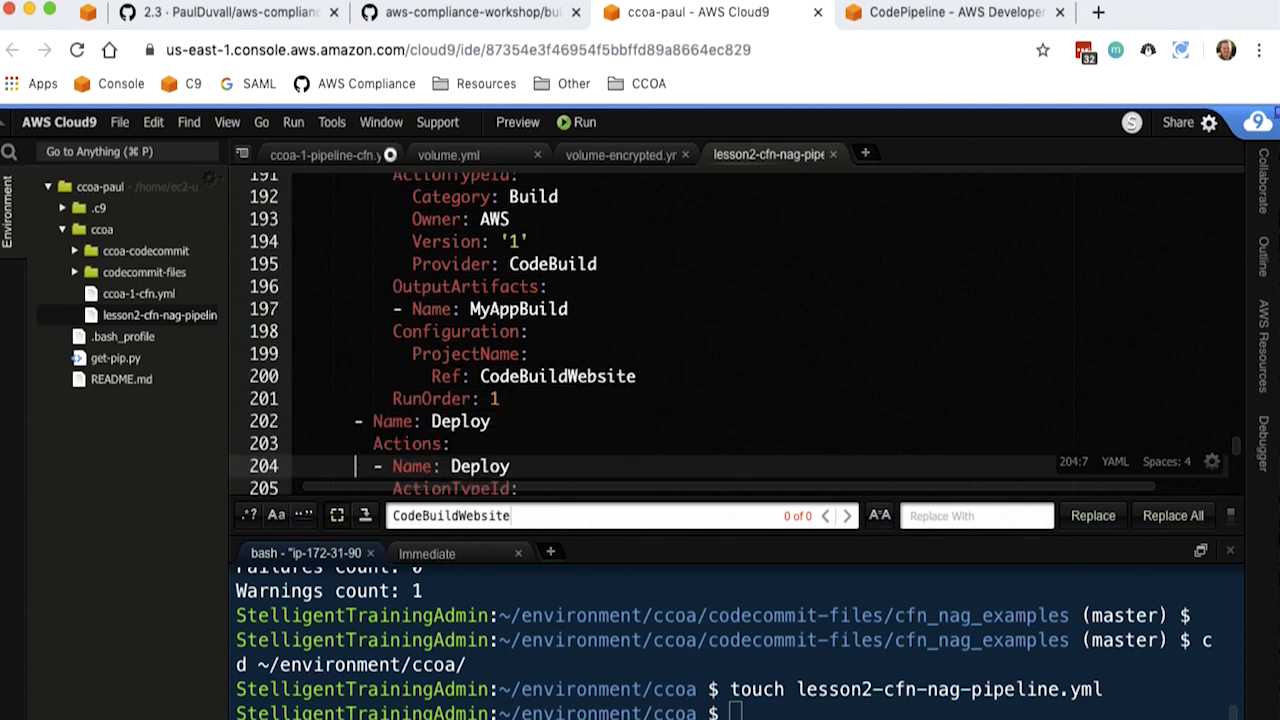
key(Down)
key(Down)
key(Down)
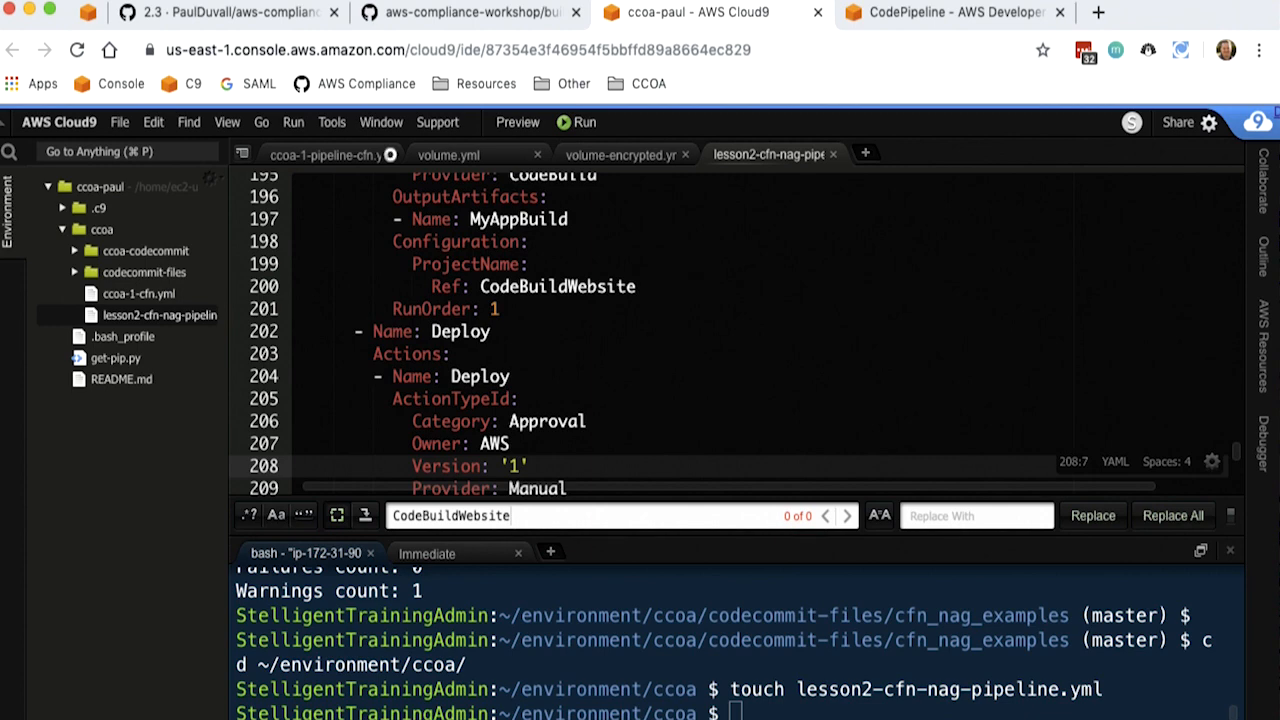
- Copy the create-stack command for lesson2-cfn-nag-pipeline from the wiki's CLI launch section into a blank text document
click(276, 18)
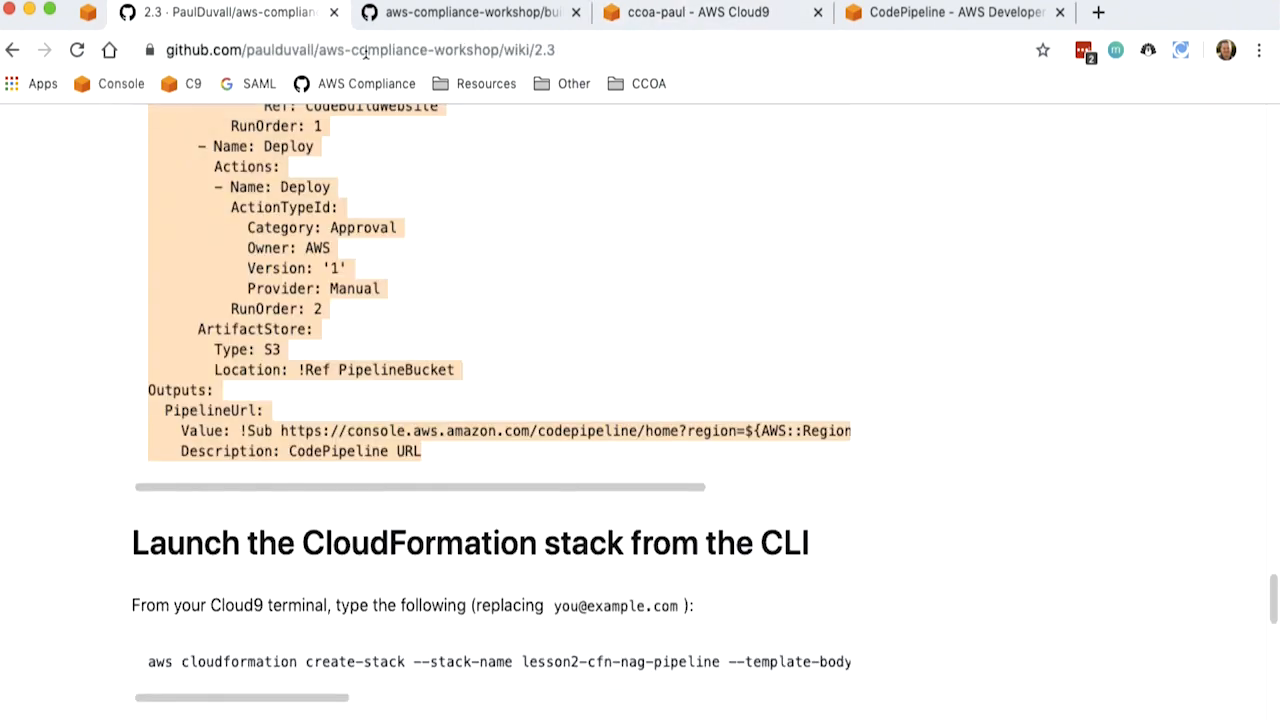
triple_click(730, 662)
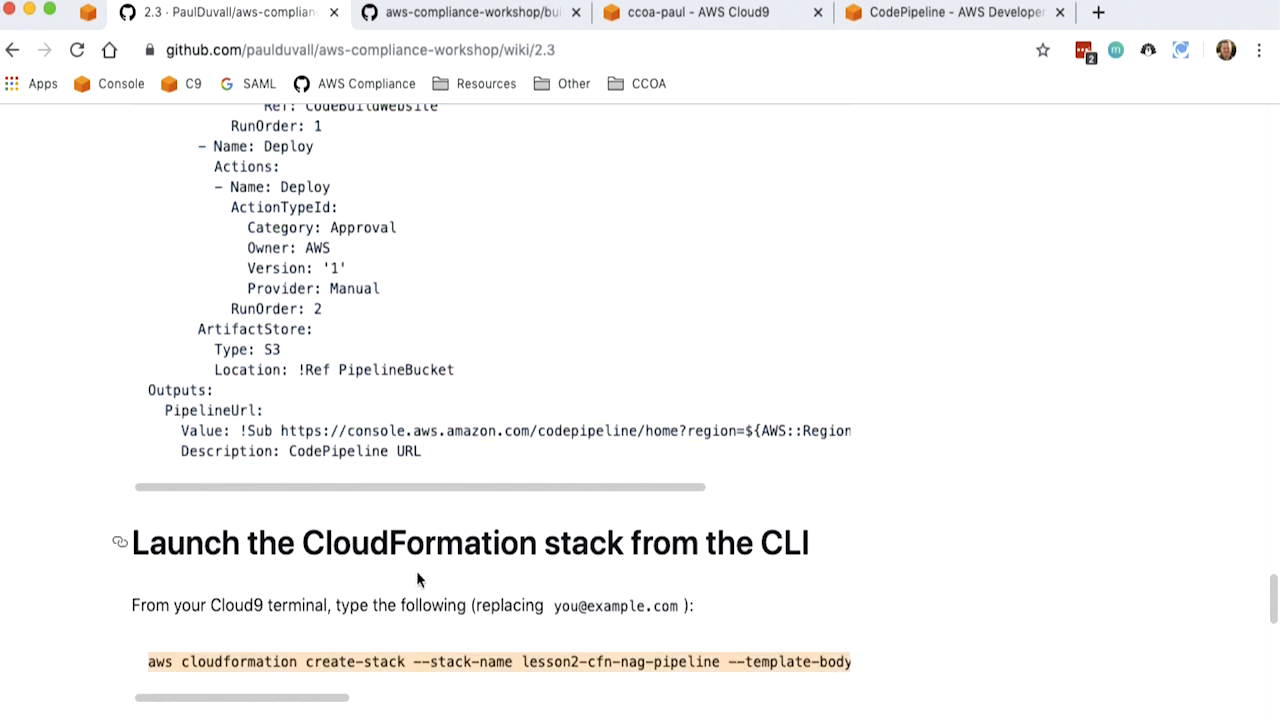
drag(343, 700, 310, 702)
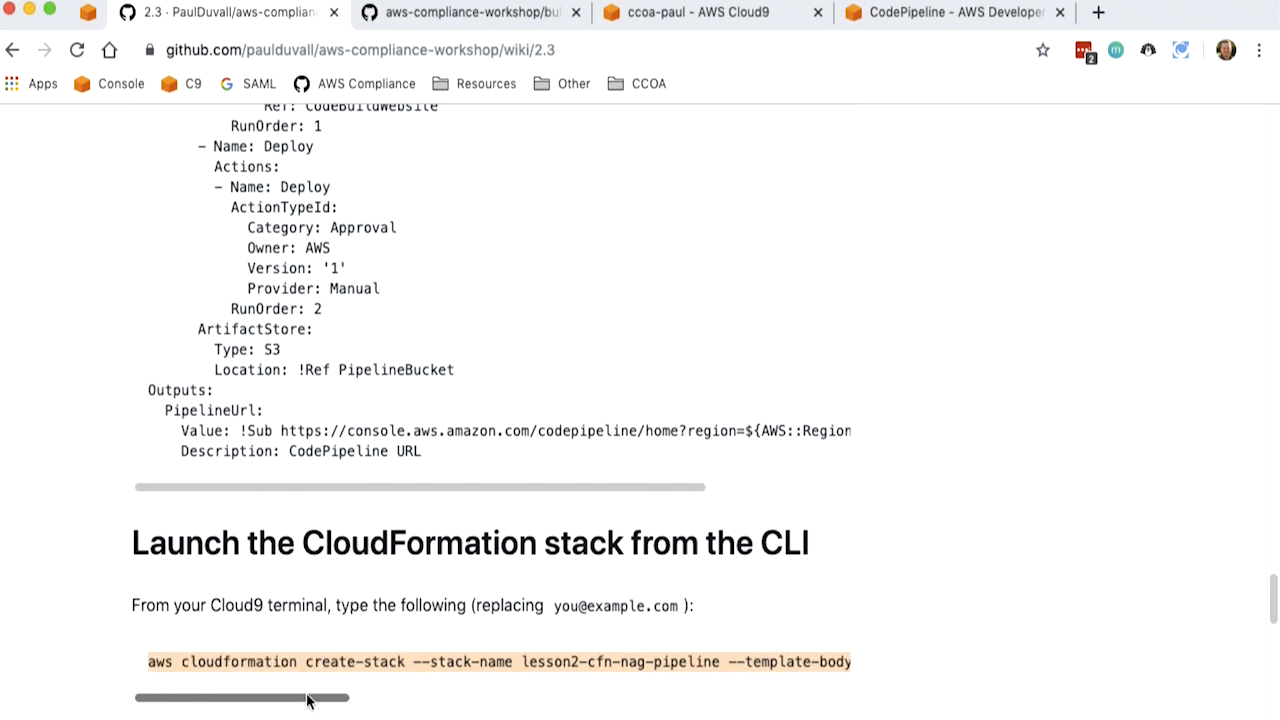
drag(308, 700, 505, 687)
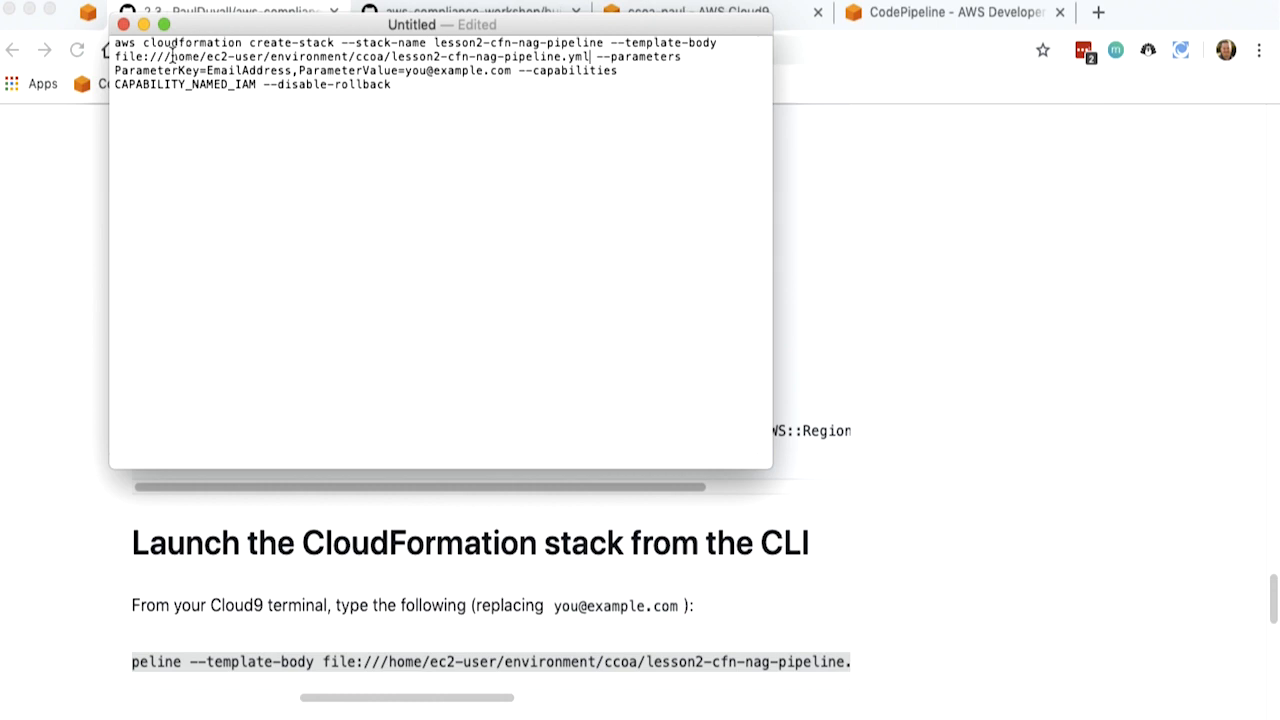
- Check the command's template file path against the Cloud9 terminal's working directory using pwd
double_click(130, 57)
double_click(188, 57)
click(788, 54)
click(724, 8)
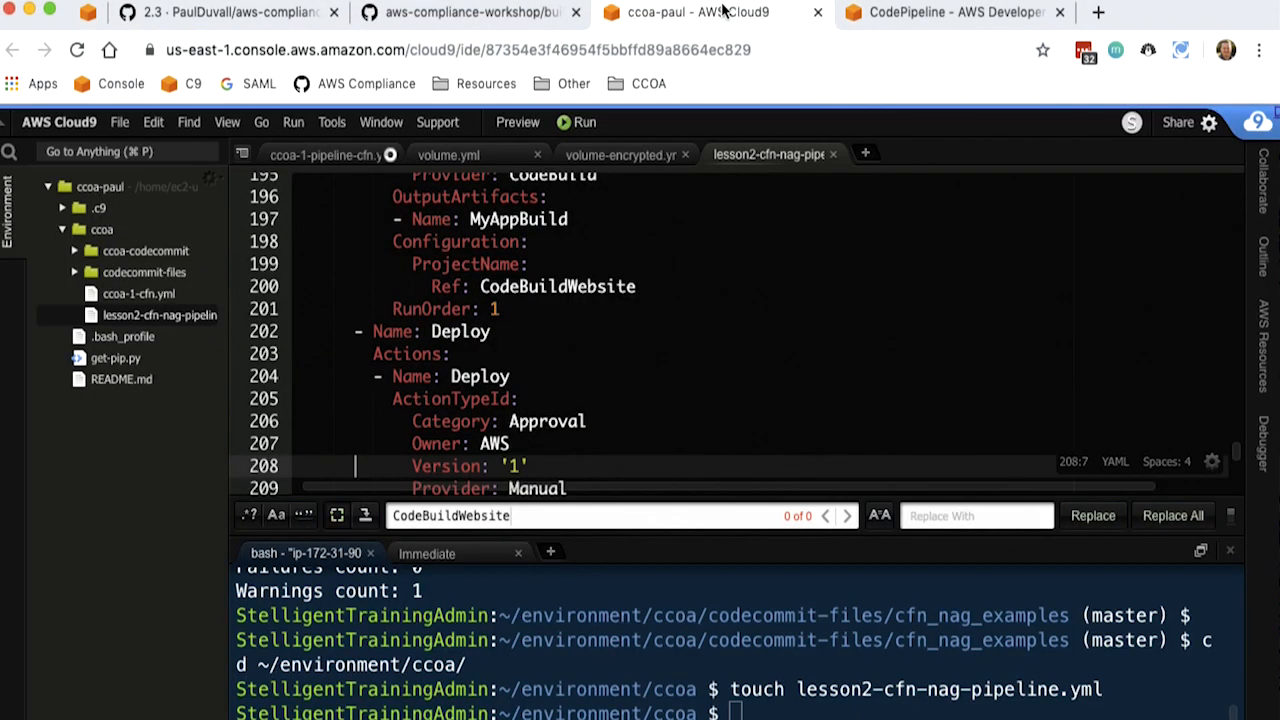
text(PWD)
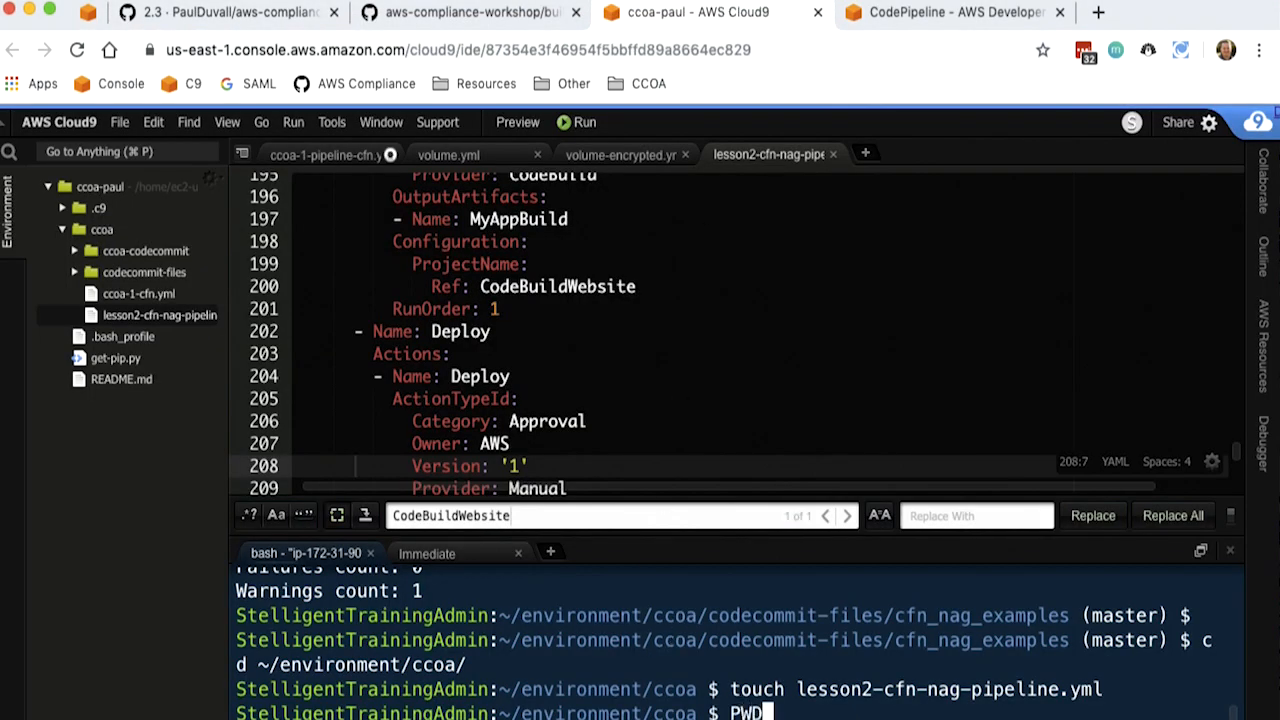
key(Return)
text(pwd)
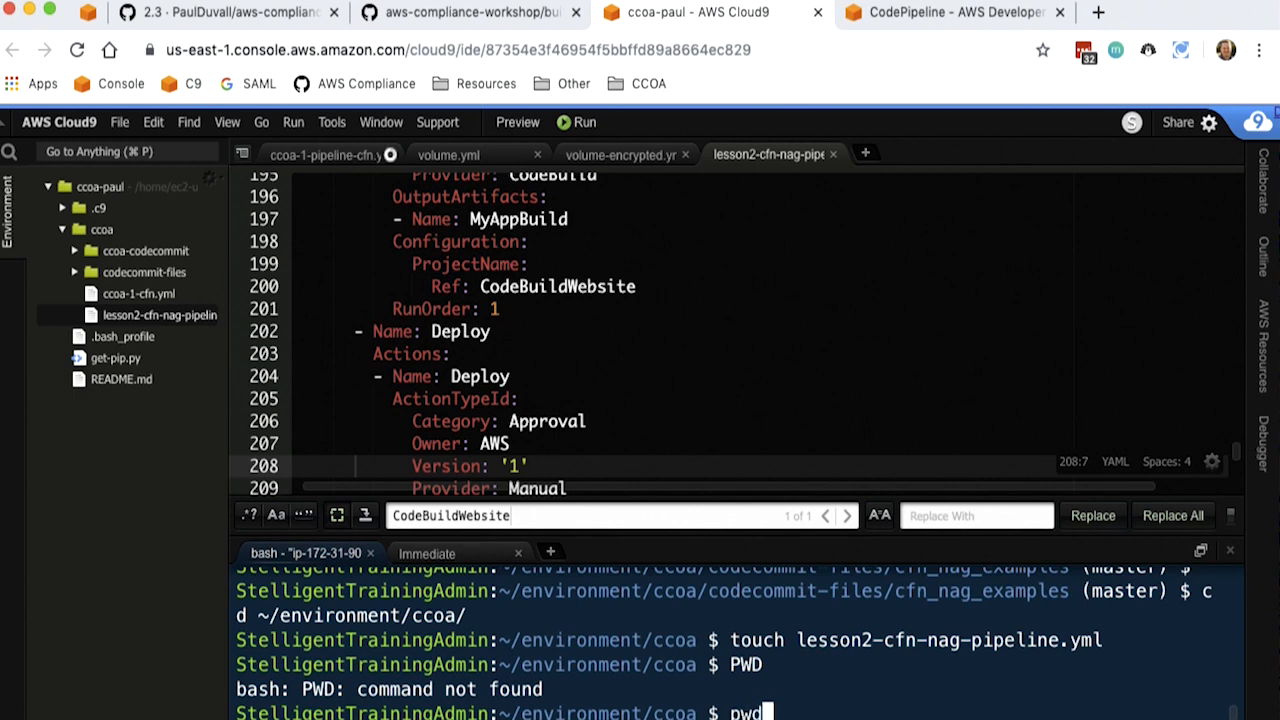
key(Return)
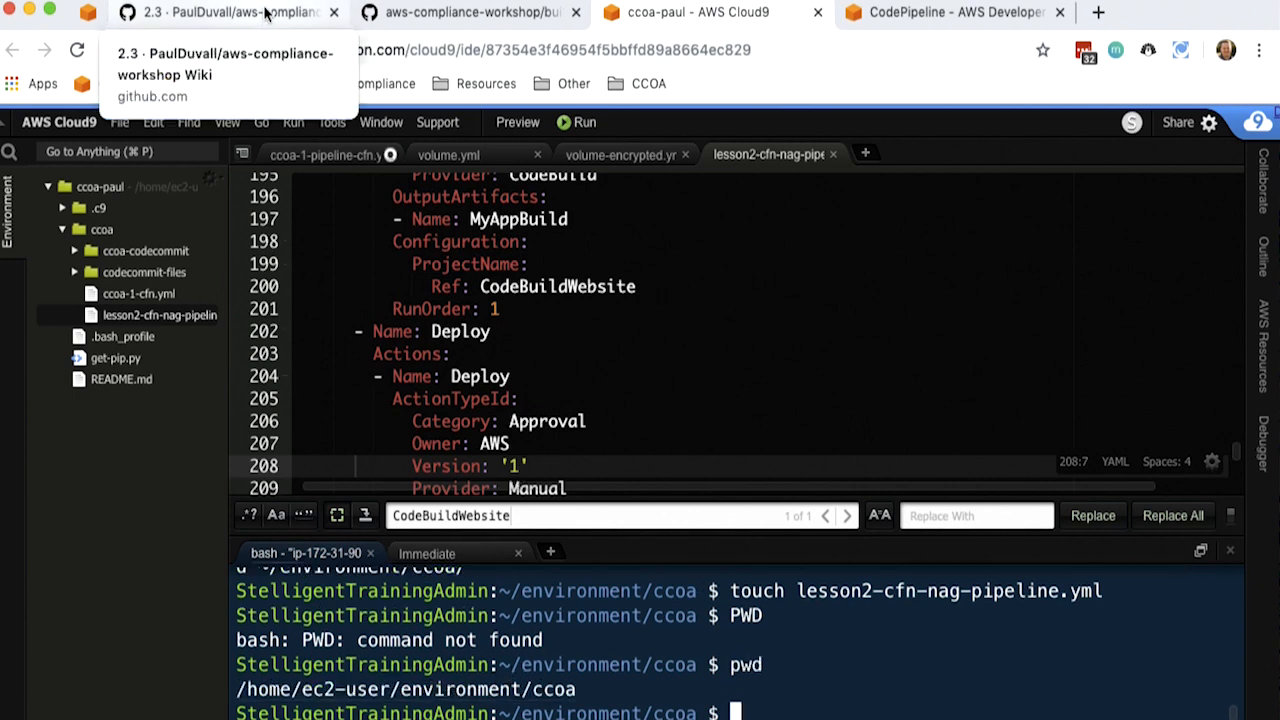
- Copy the whole create-stack command from the text document and run it in a cleared Cloud9 terminal
key(super+Tab)
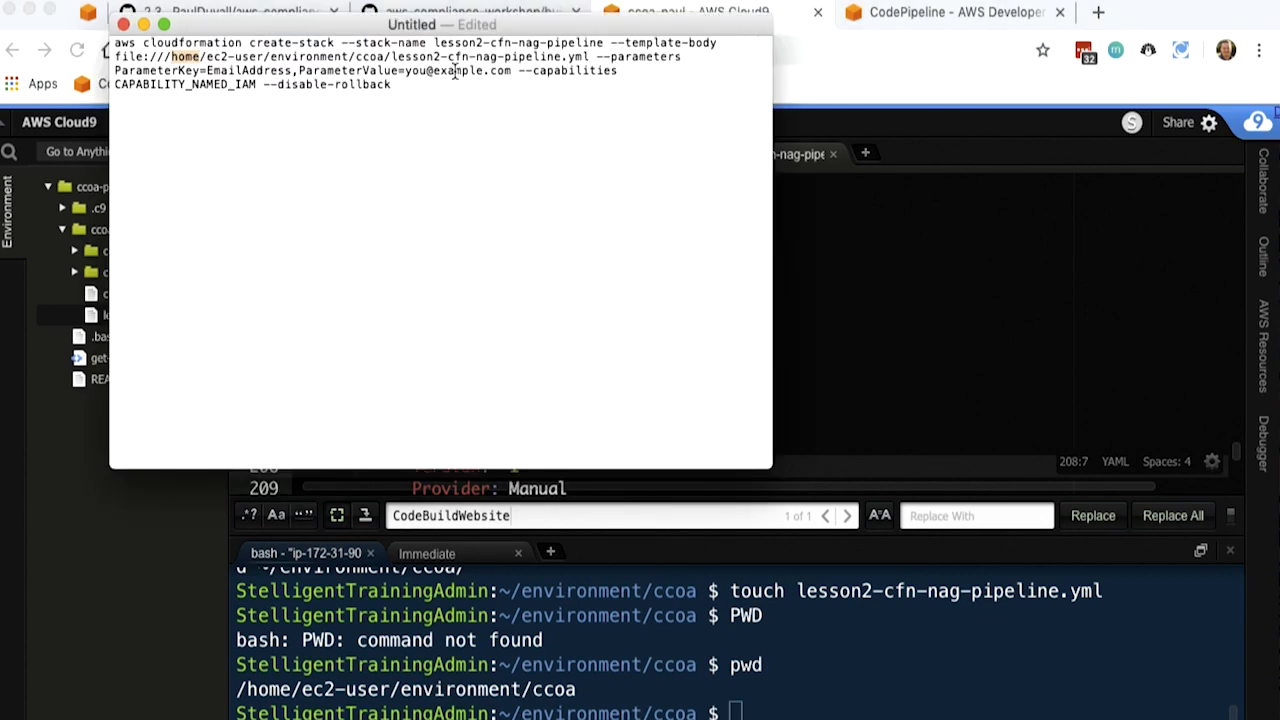
click(589, 58)
key(super+a)
key(super+c)
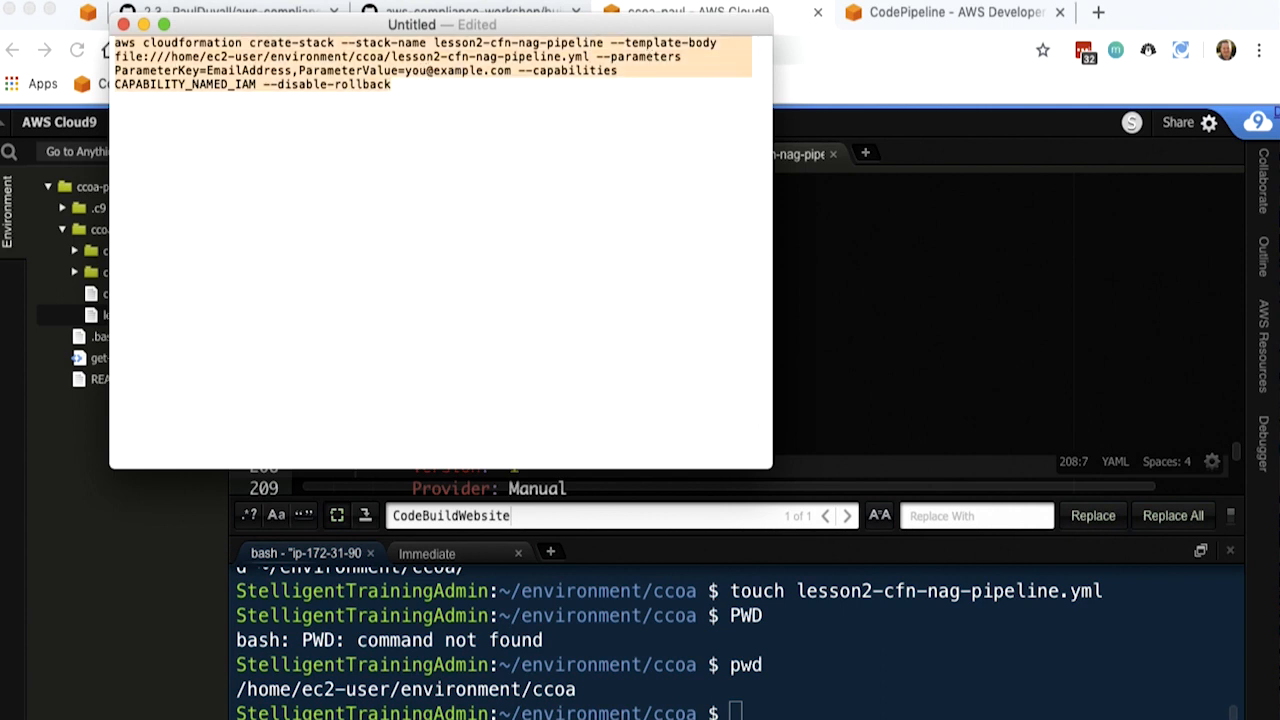
key(super+Tab)
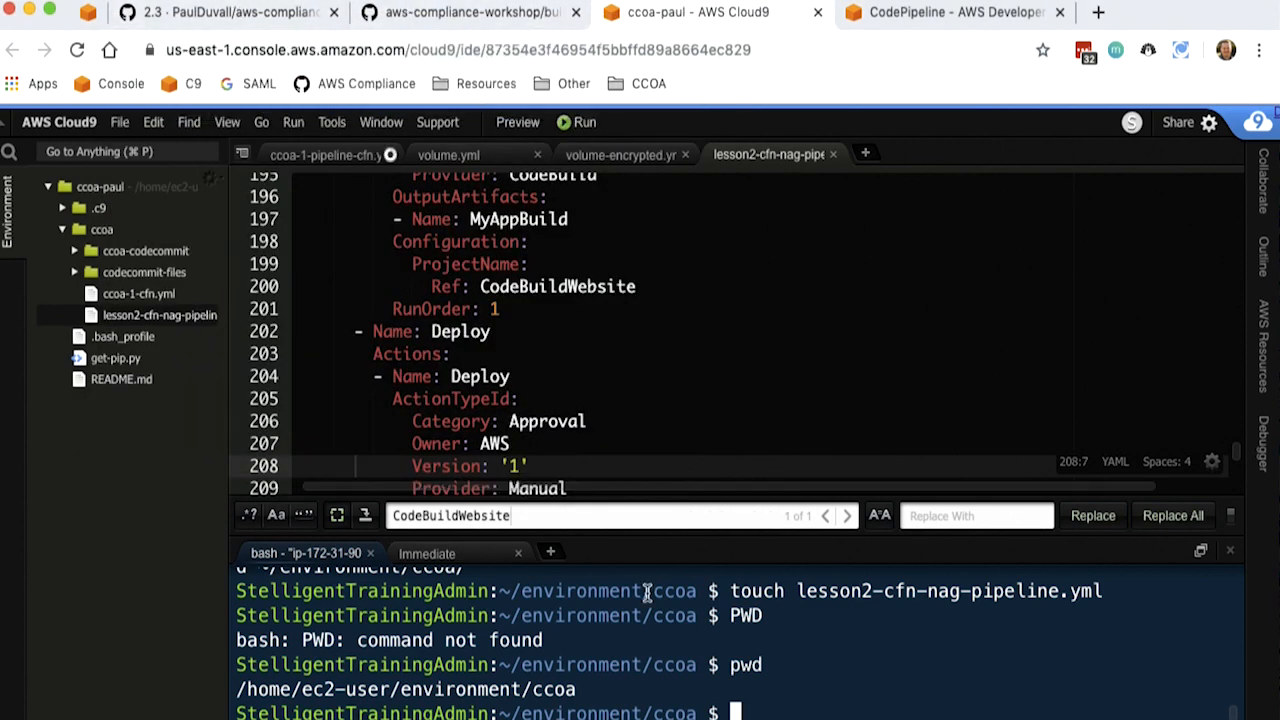
text(clear)
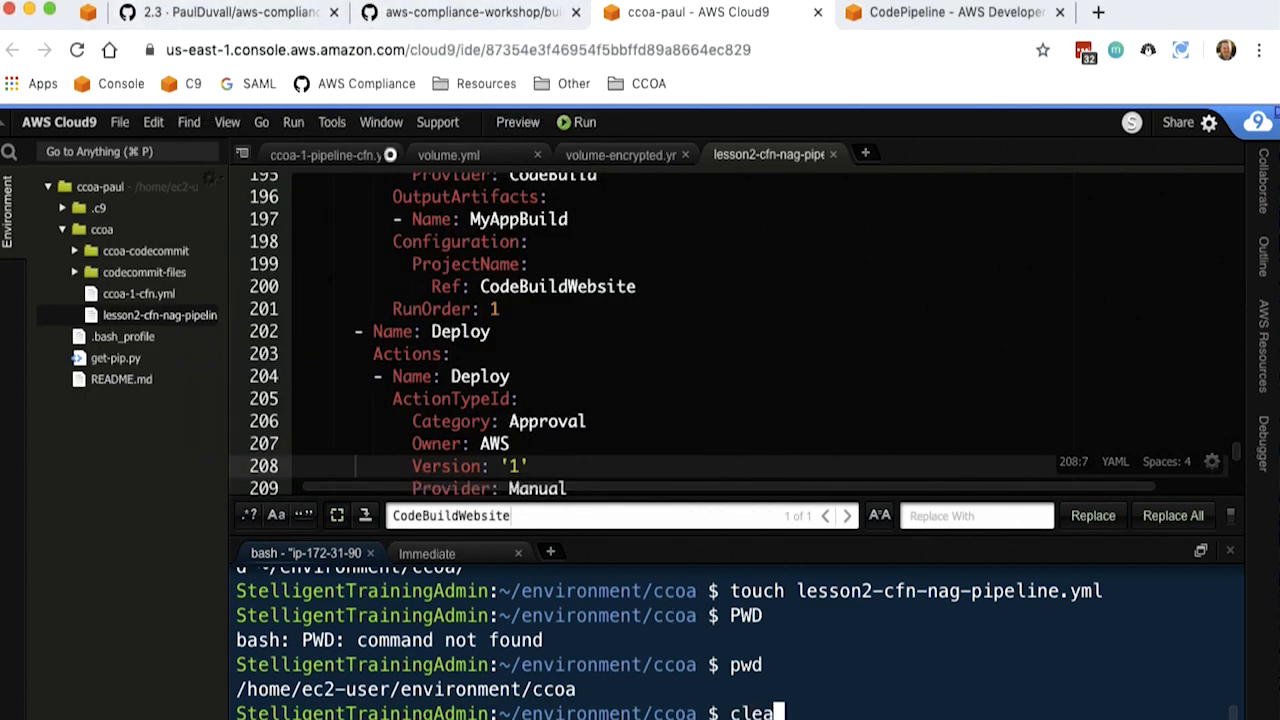
key(Return)
key(super+v)
key(Return)
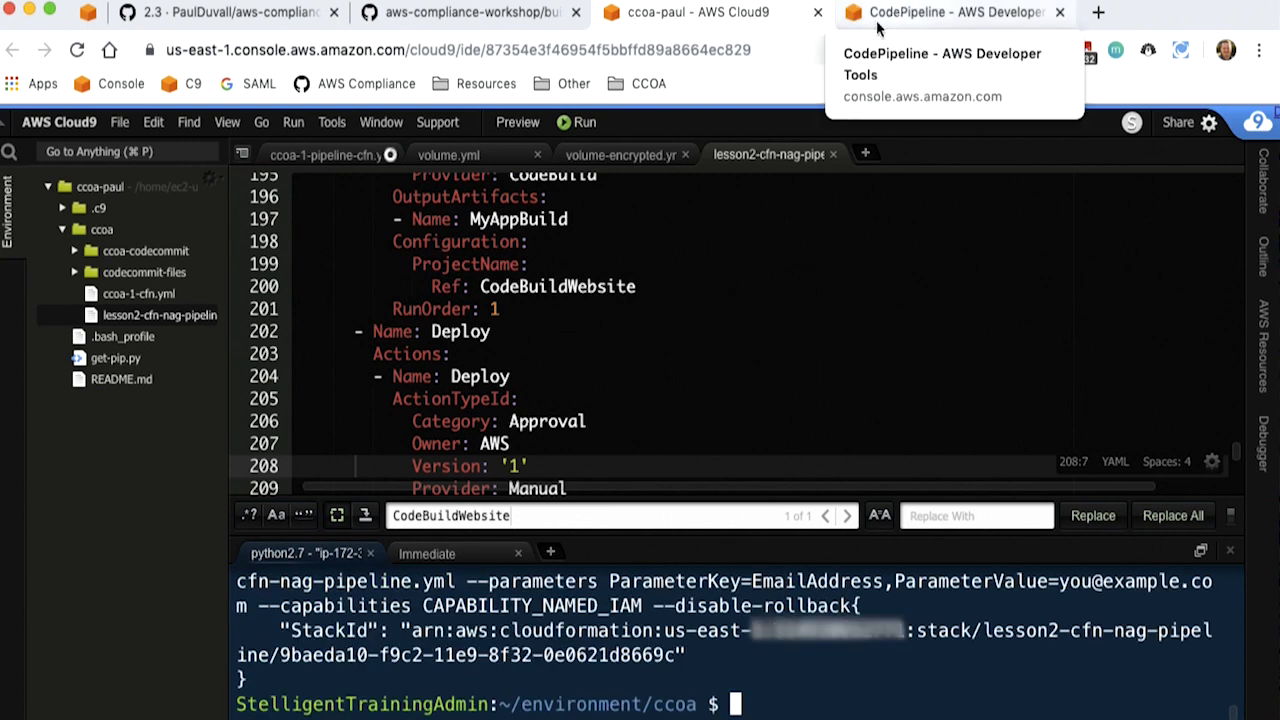
- Go to CloudFormation in the AWS console, refresh the stack list and open the lesson2-cfn-nag-pipeline stack
click(945, 12)
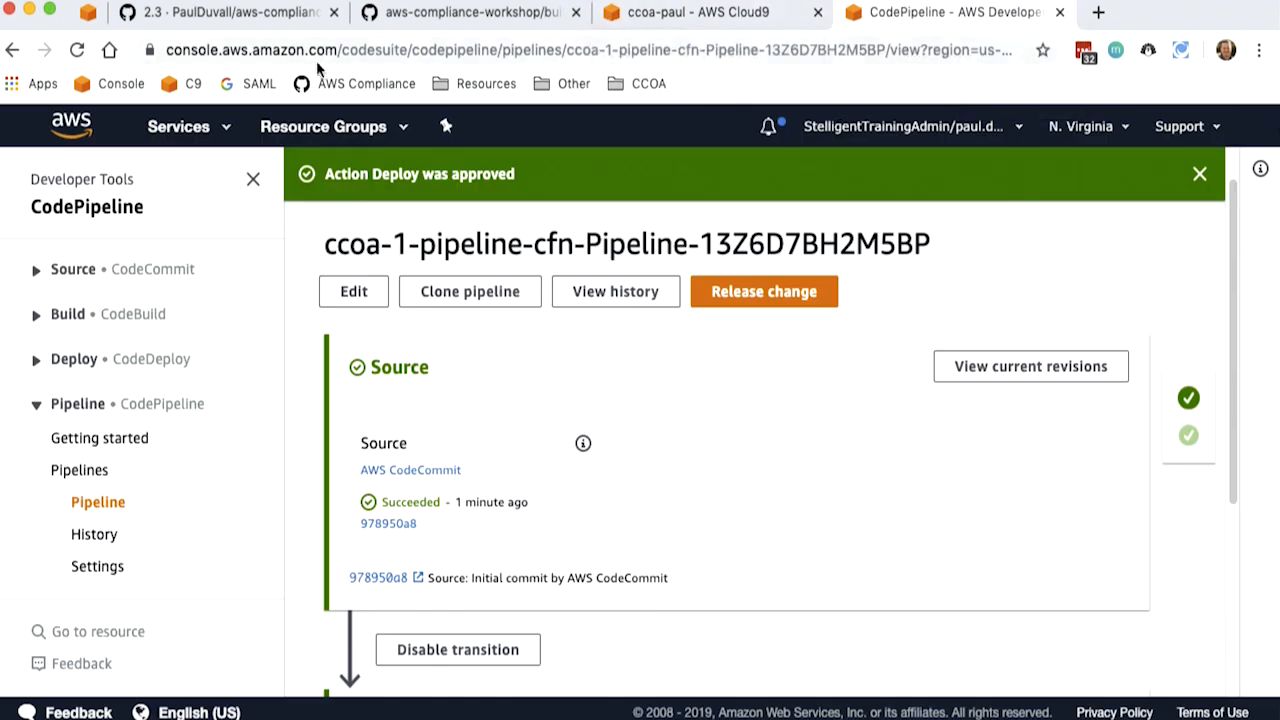
click(185, 127)
click(87, 230)
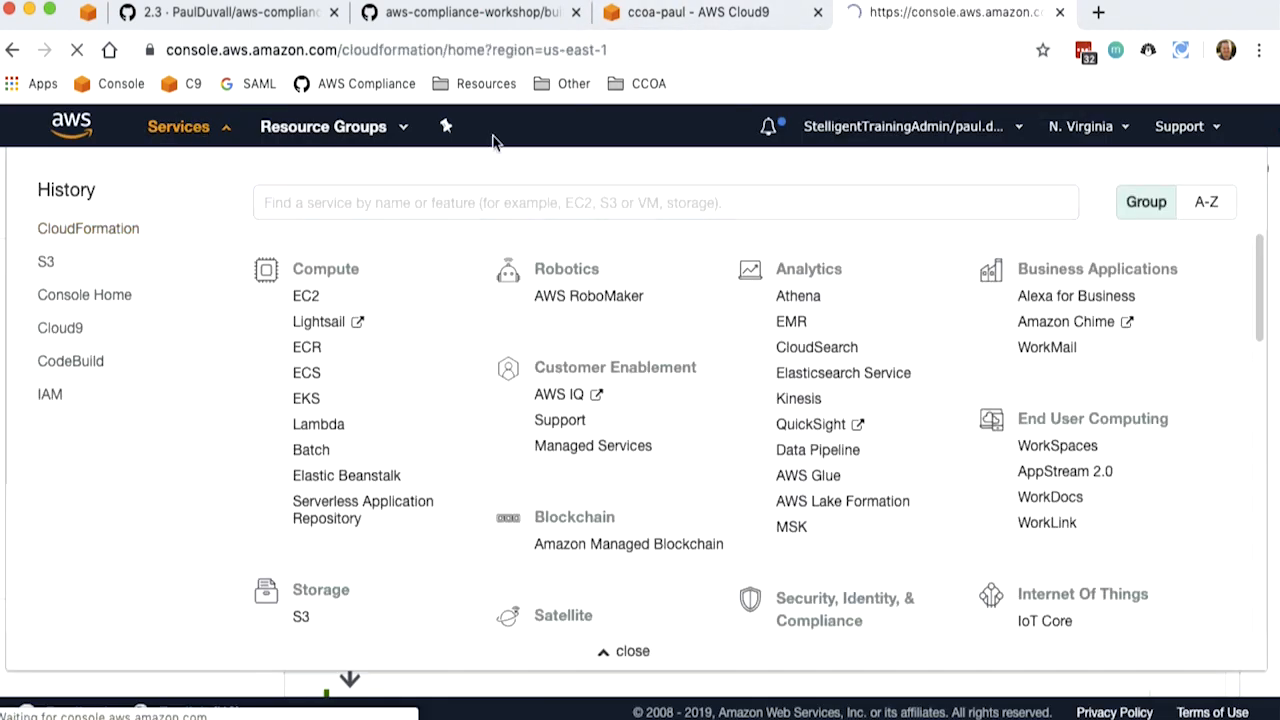
click(680, 245)
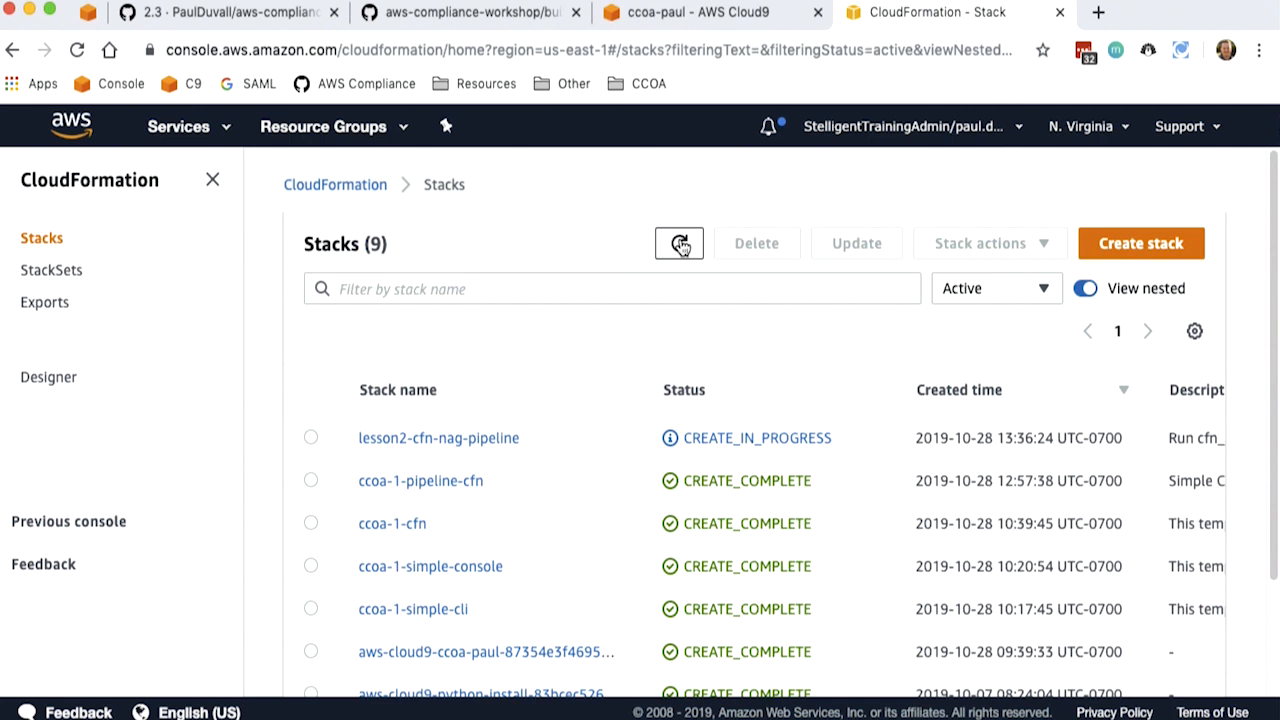
click(519, 441)
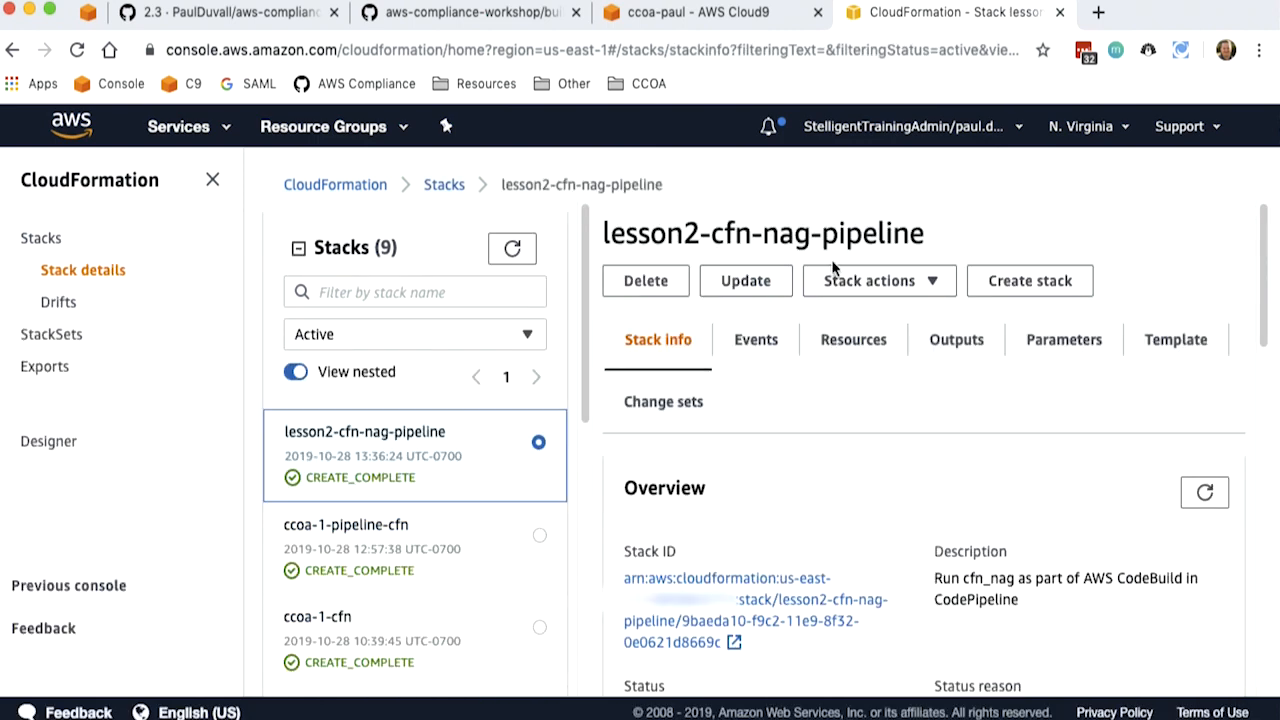
- Open the pipeline from the stack's PipelineUrl output and view its Source and Build stages
click(970, 354)
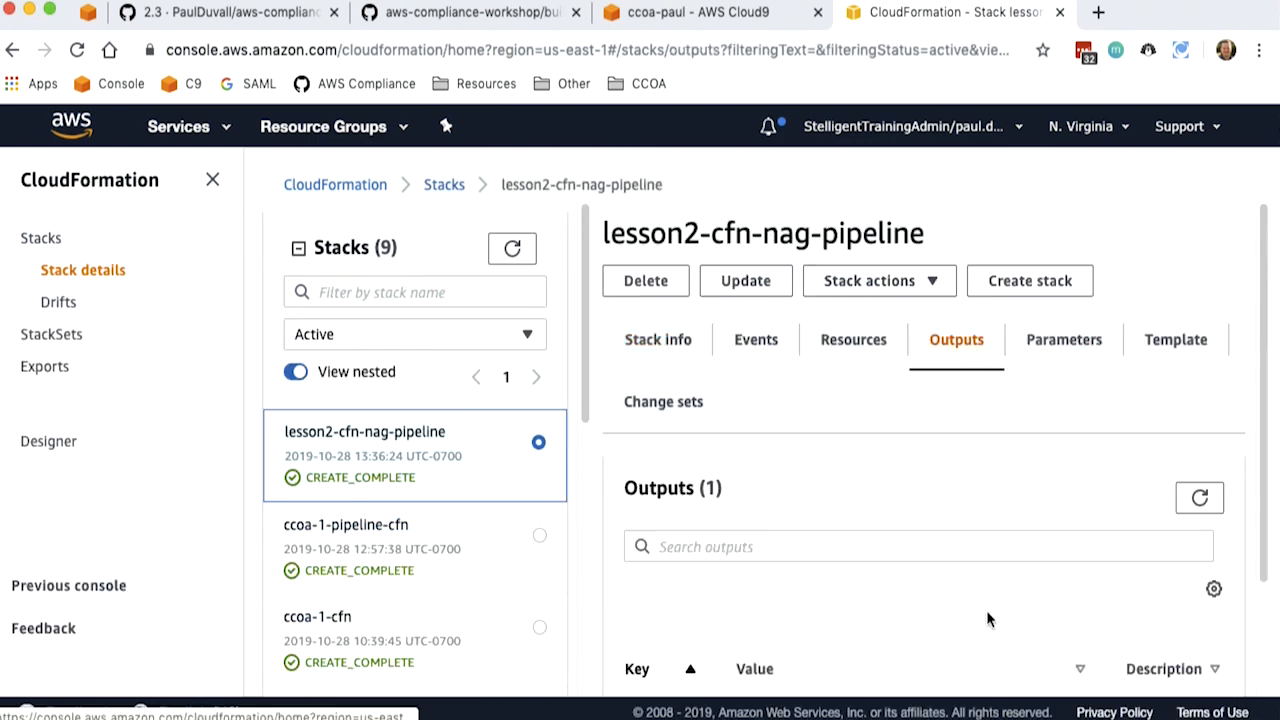
scroll(1265, 610, down, 2)
scroll(1265, 610, down, 2)
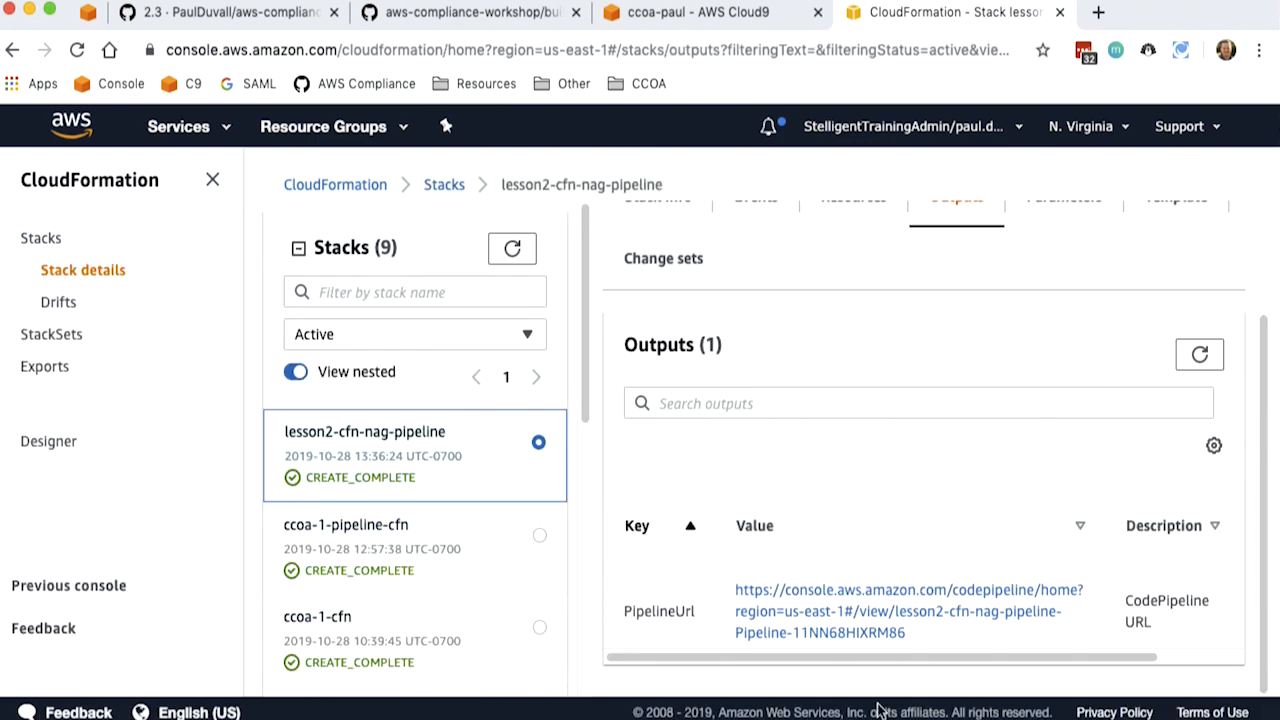
super+click(810, 625)
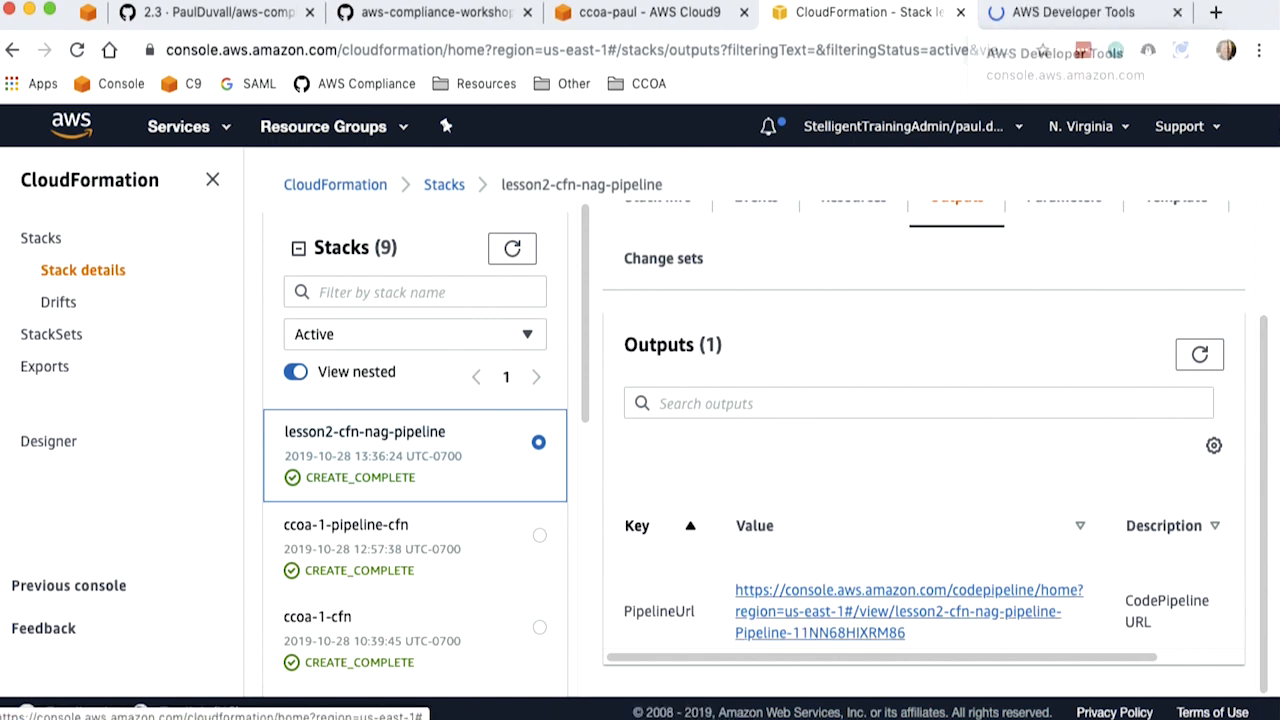
click(1030, 12)
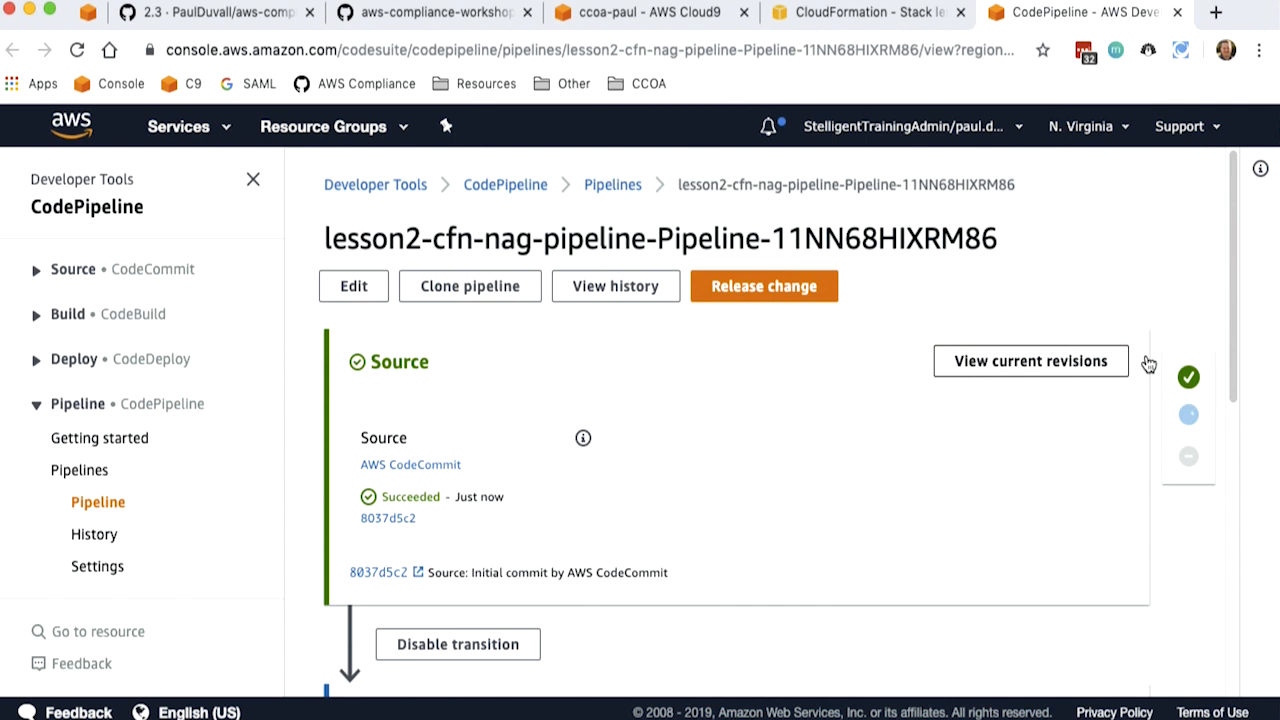
scroll(1255, 360, down, 5)
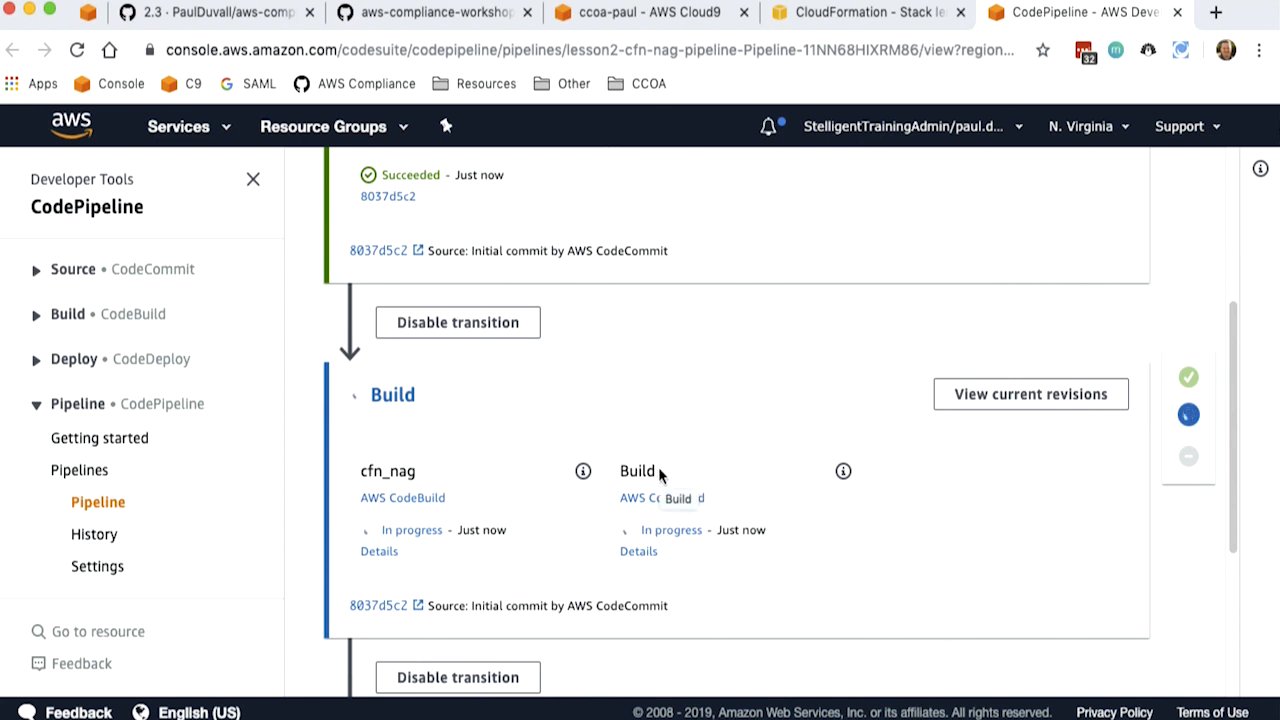
- Return to the template in Cloud9 and compare the Build stage's cfn_nag and Build action definitions
click(605, 15)
scroll(730, 330, up, 5)
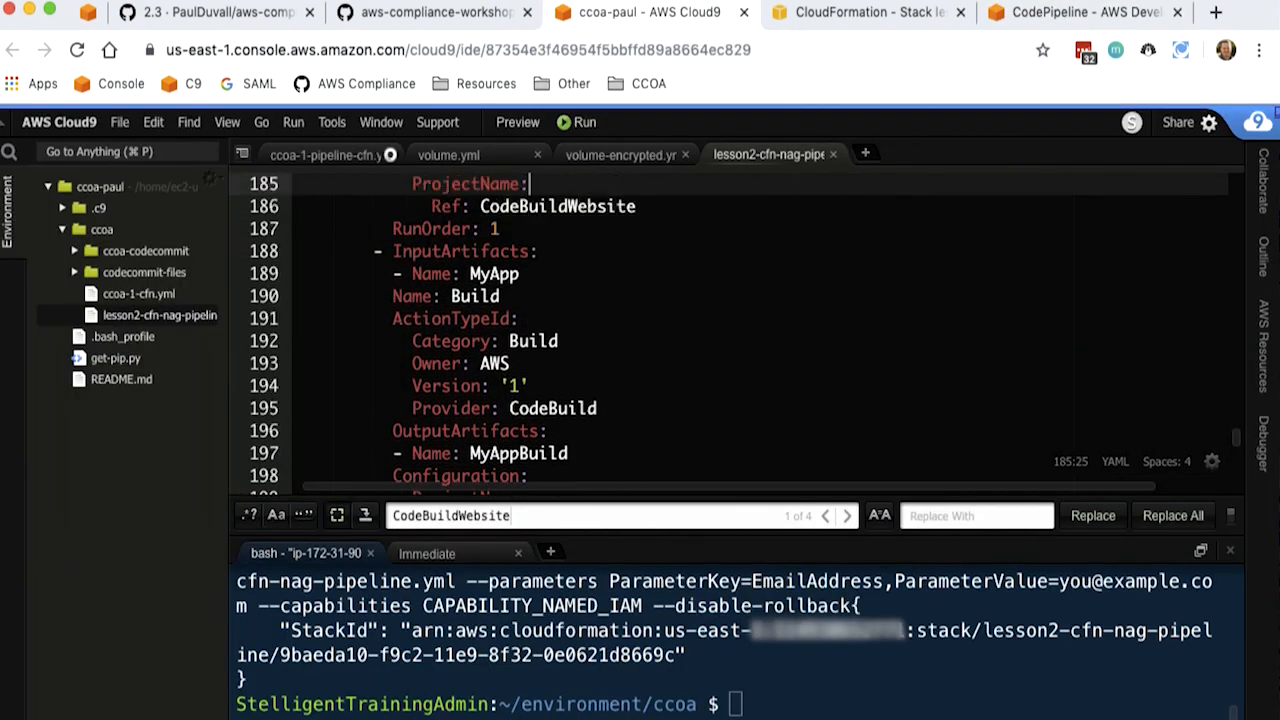
key(Up)
key(Up)
key(Up)
key(Up)
key(Up)
key(Up)
key(Up)
key(Up)
key(Up)
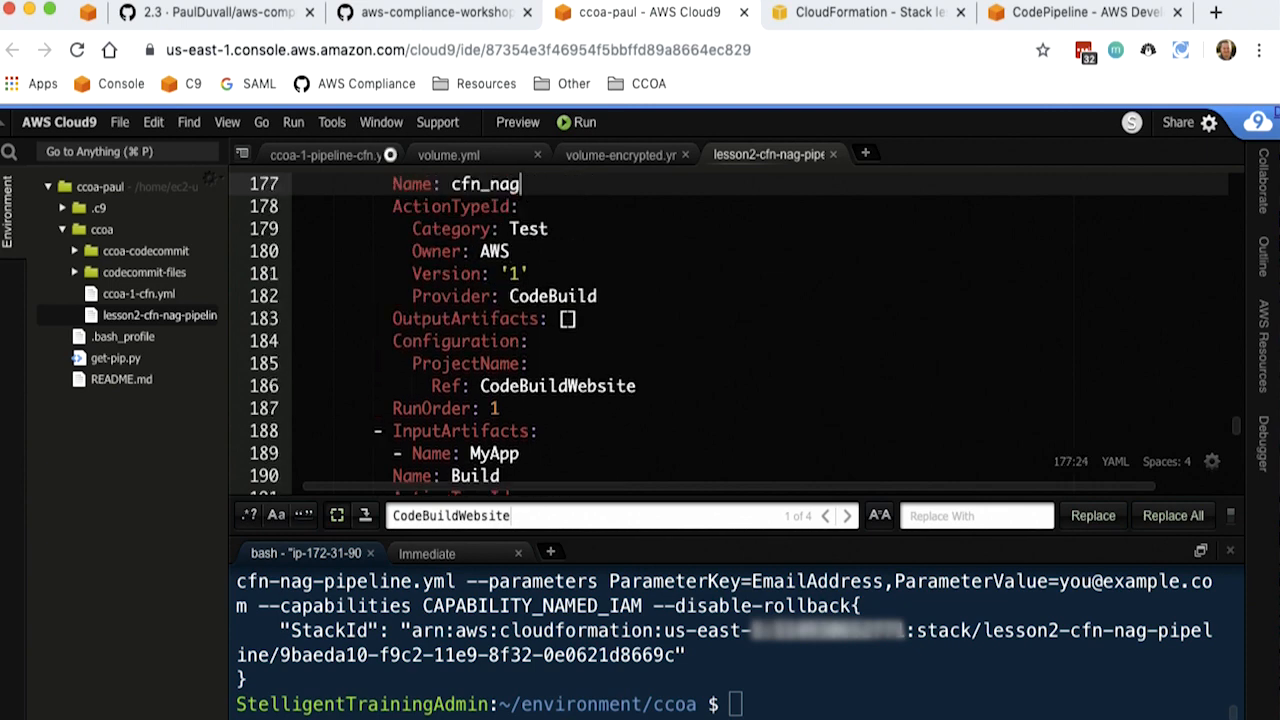
key(Down)
key(Down)
key(Down)
key(Down)
key(Down)
key(Down)
key(Down)
key(Down)
key(Down)
key(Down)
key(Down)
key(Down)
key(Down)
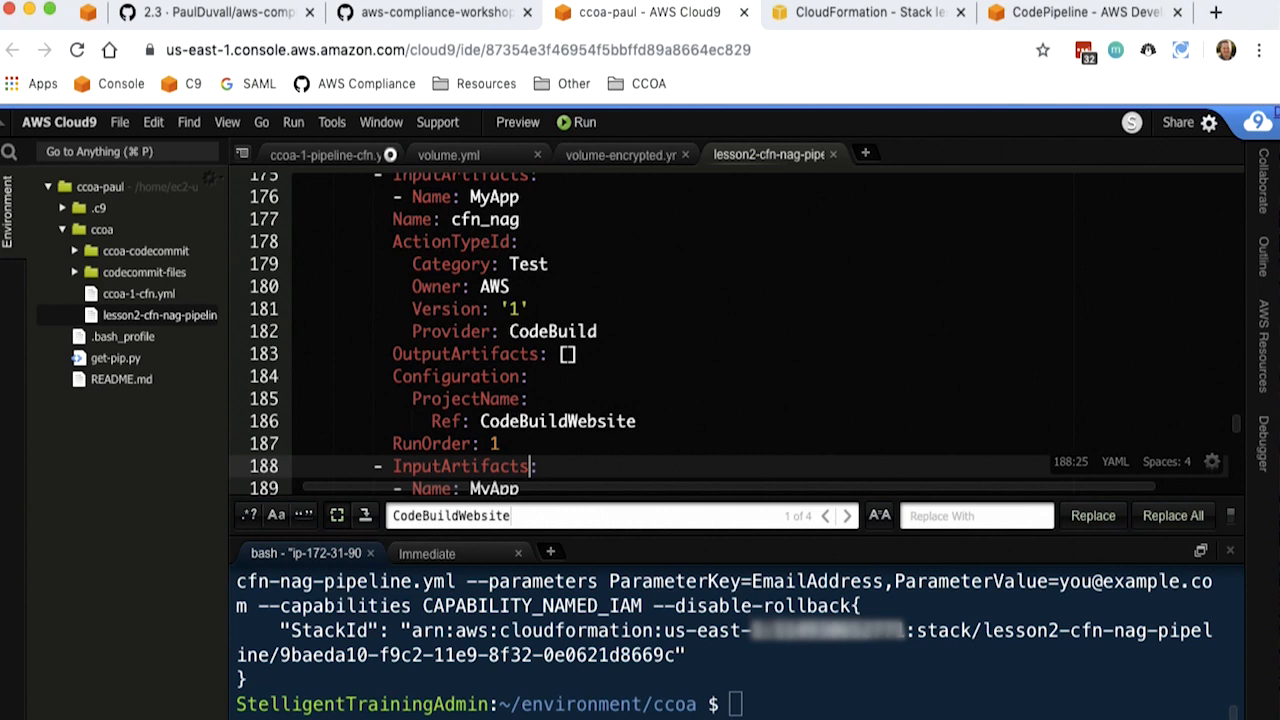
key(Down)
key(Down)
key(Down)
key(Down)
key(Down)
key(Down)
key(Down)
key(Down)
key(Down)
key(Down)
key(Down)
key(Down)
key(Down)
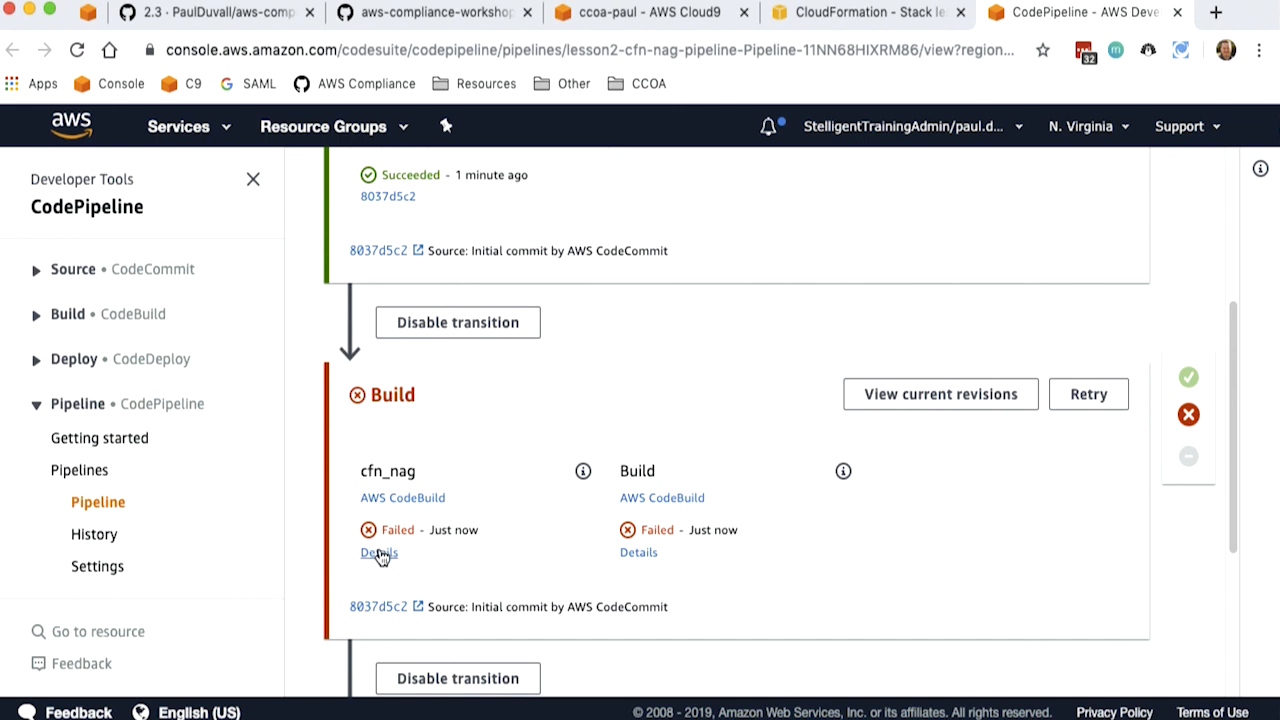
- Open the cfn_nag action's details in the pipeline and examine the cfn_nag findings in the CodeBuild log
click(381, 556)
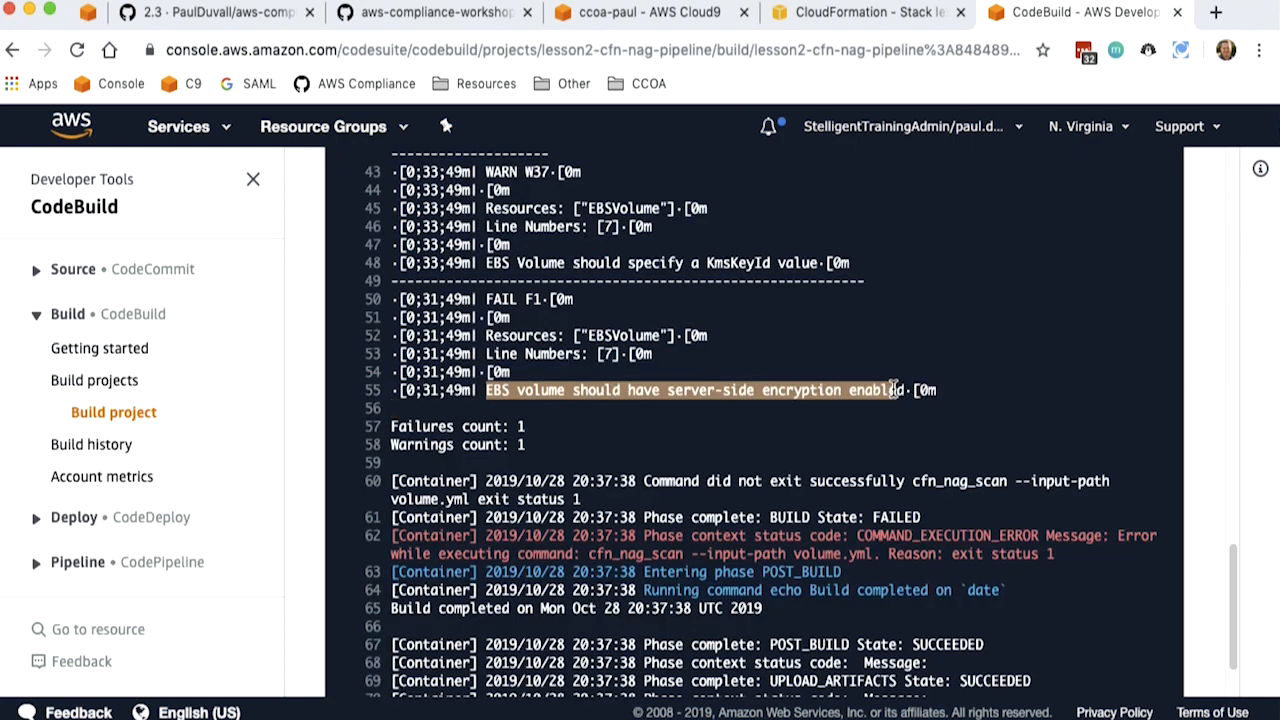
drag(534, 446, 394, 426)
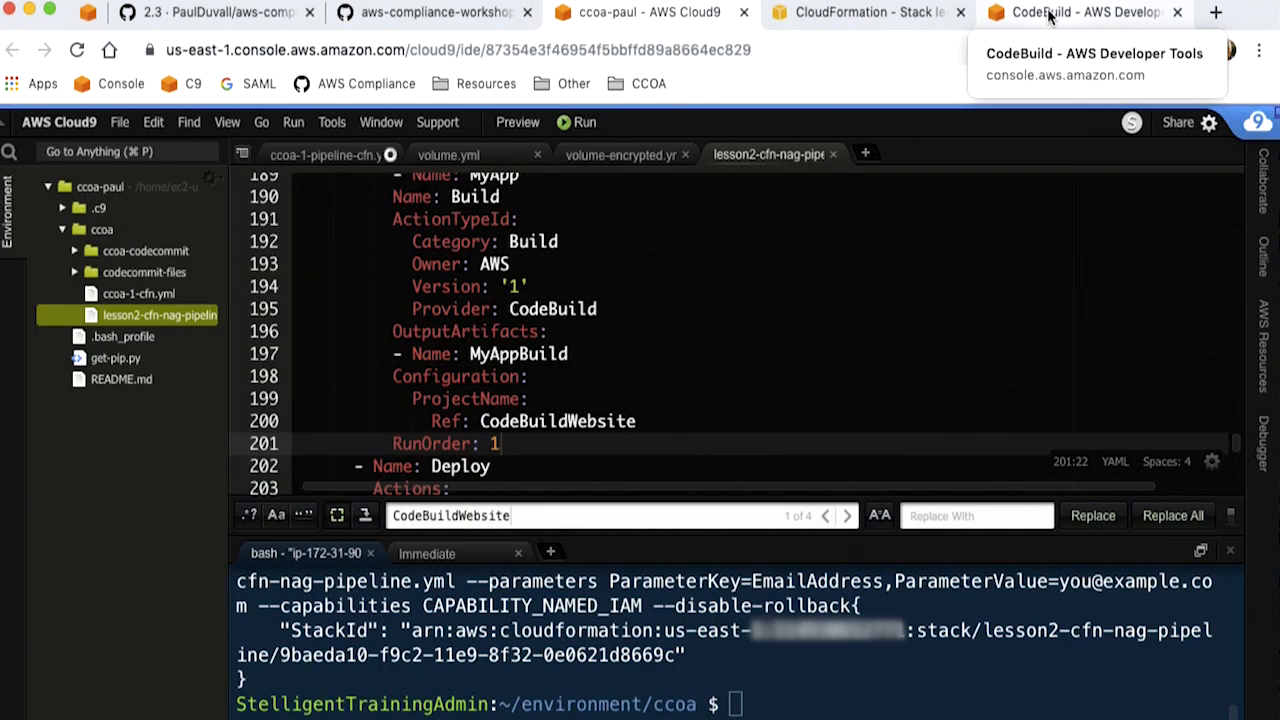
click(1050, 15)
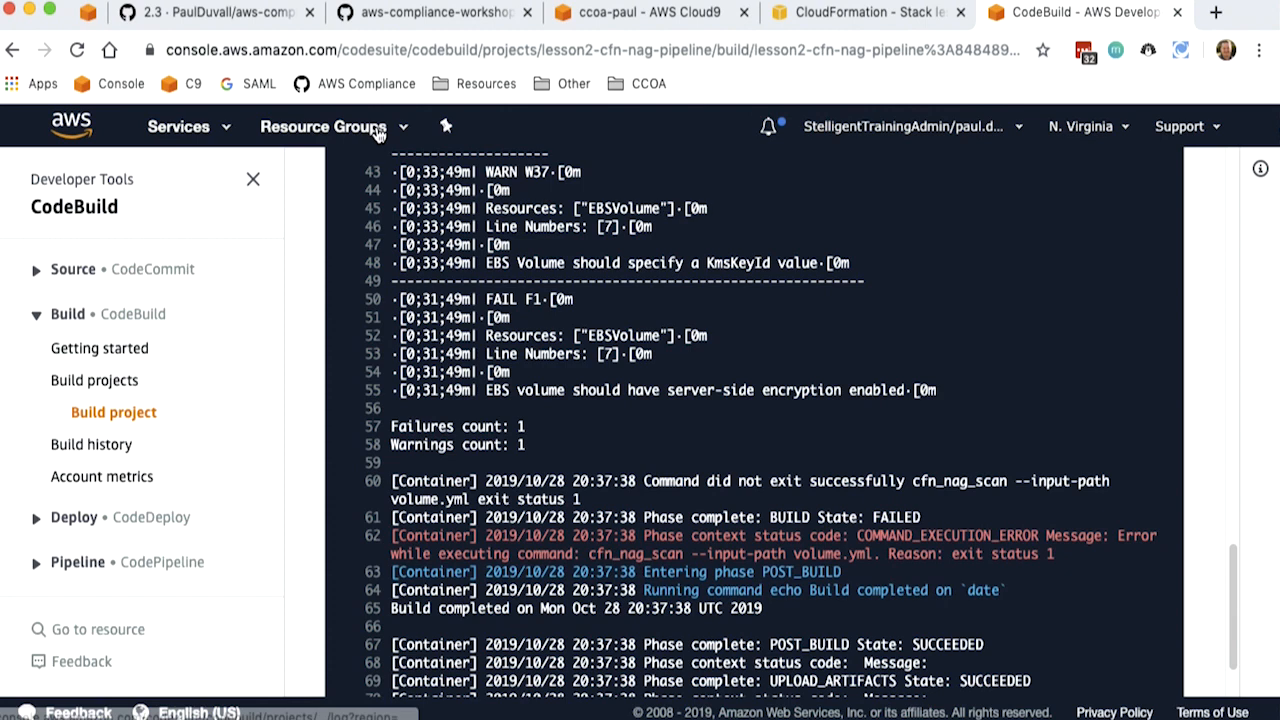
- Search the AWS services for CodeCommit and open the lesson2-cfn-nag-pipeline repository
click(180, 126)
text(Co)
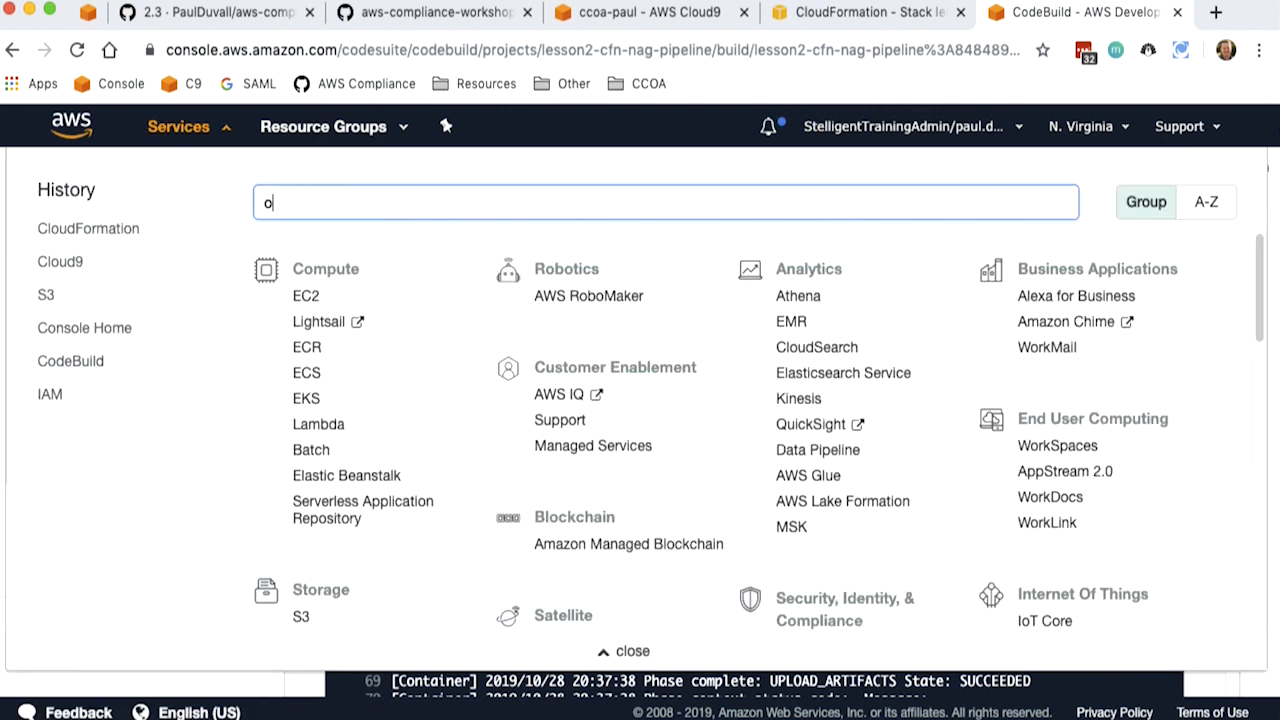
text(deComm)
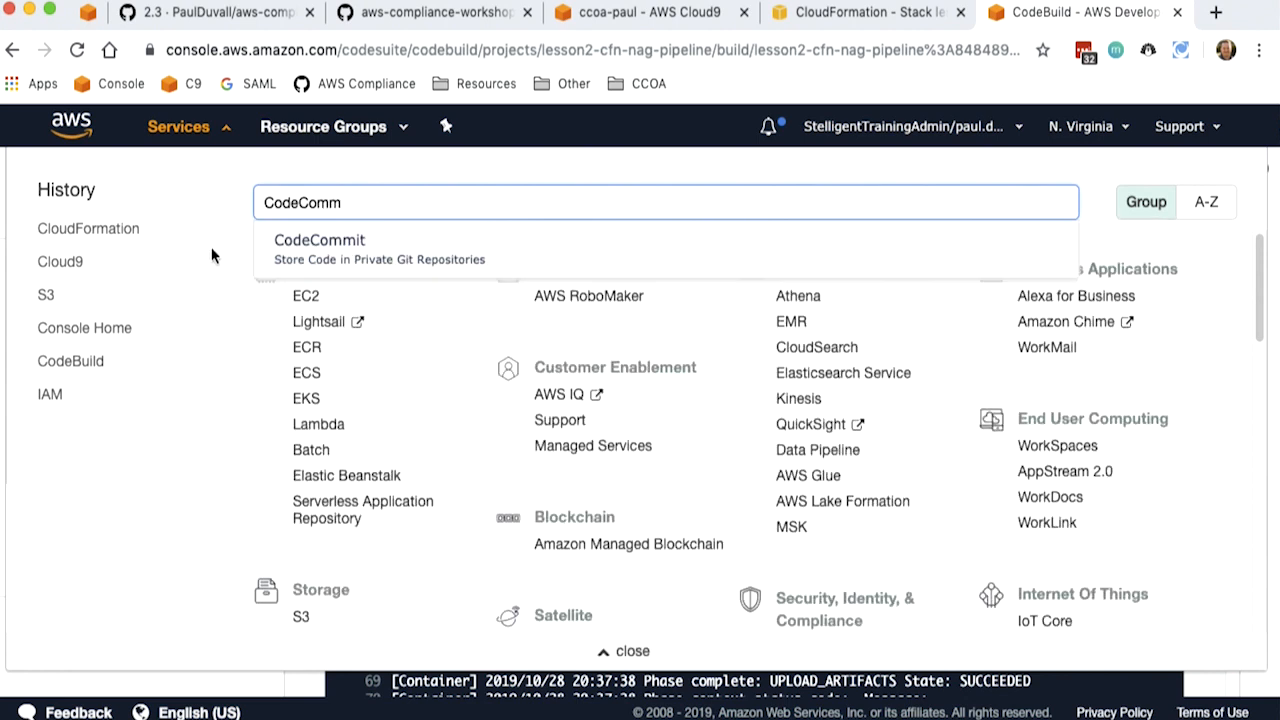
click(297, 248)
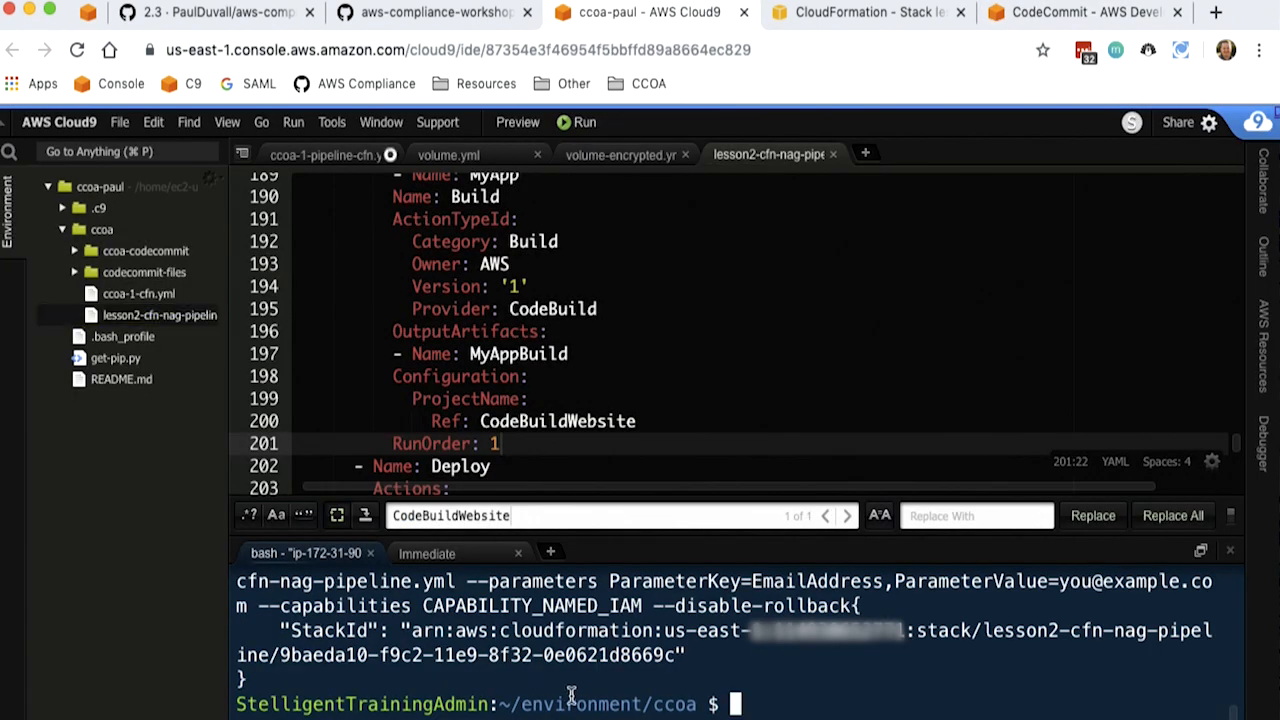
- Return to the Cloud9 terminal, clear it, and git clone the lesson2-cfn-nag-pipeline repository from its copied CodeCommit HTTPS URL
key(Up)
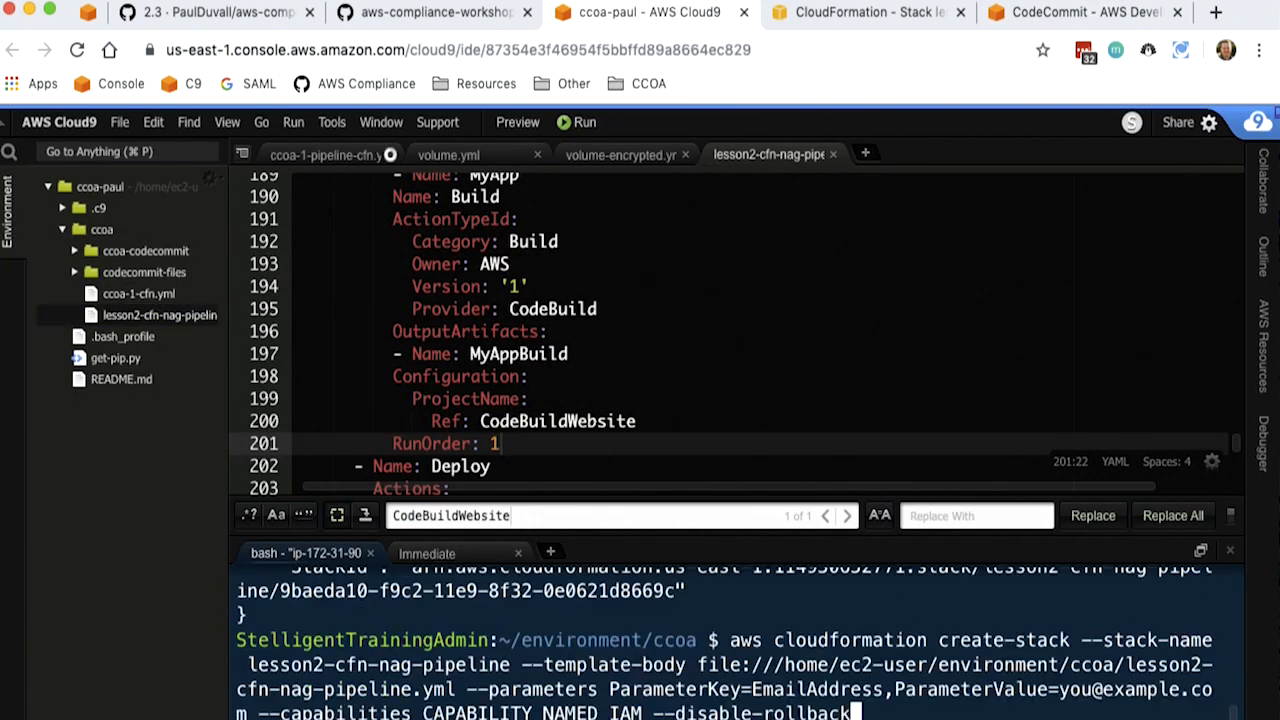
key(ctrl+u)
text(clear)
key(Return)
text(git cloe)
key(BackSpace)
text(ne)
text(https://git-codecommit.us-east-1.amazonaws.com/v1/repos/lesson2-cfn-nag-pipeline)
key(Return)
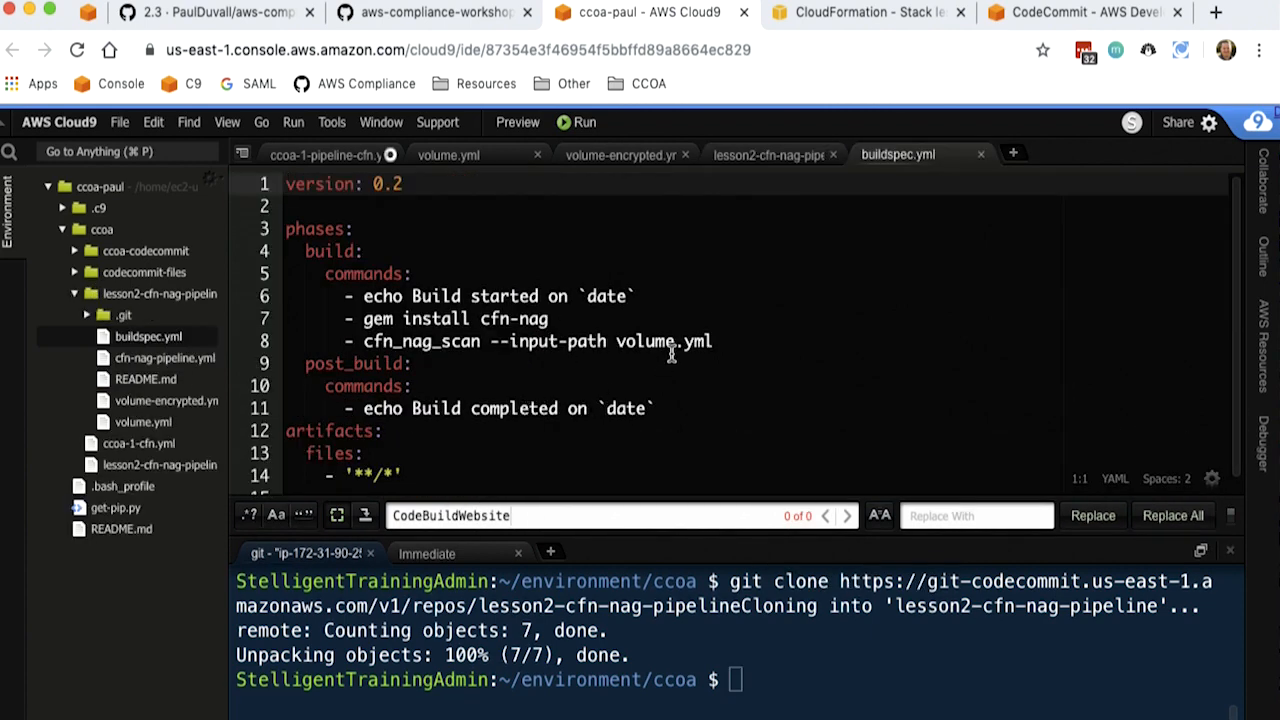
- Make the cfn_nag scan in buildspec.yml use volume-encrypted.yml, and commit and push the change with the message "encrypt volume"
click(176, 399)
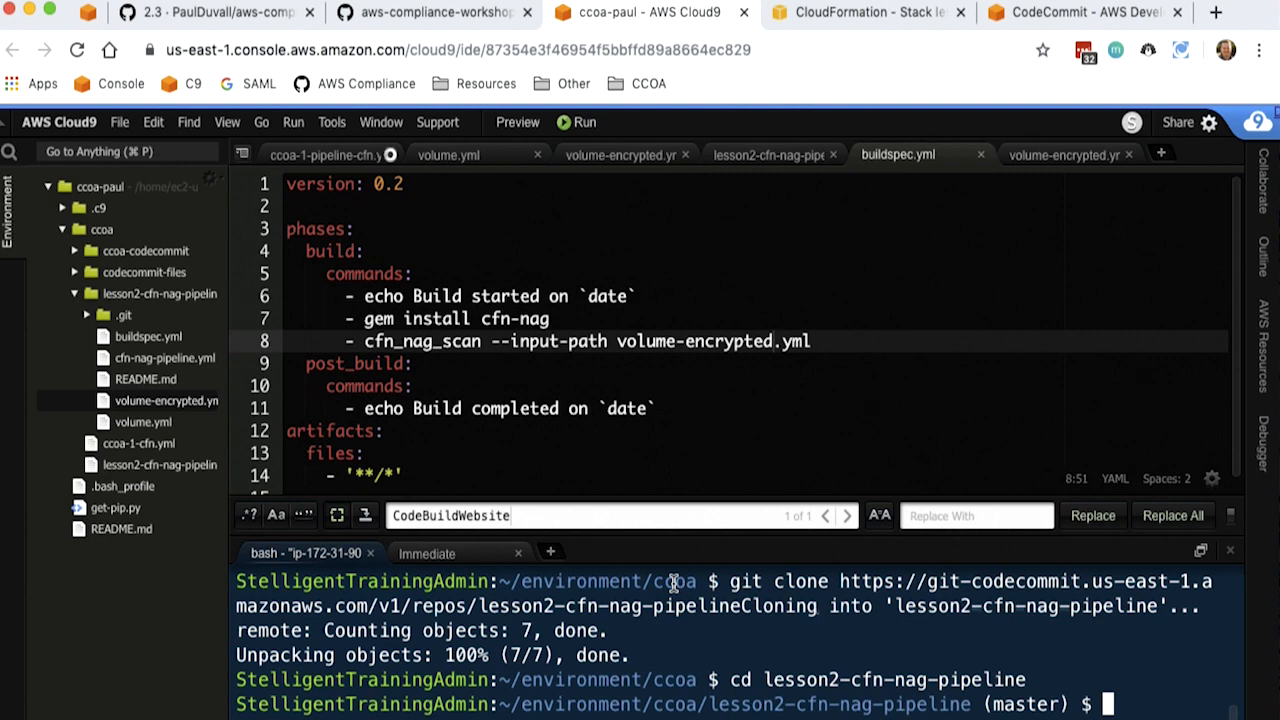
text(git commit -am "en)
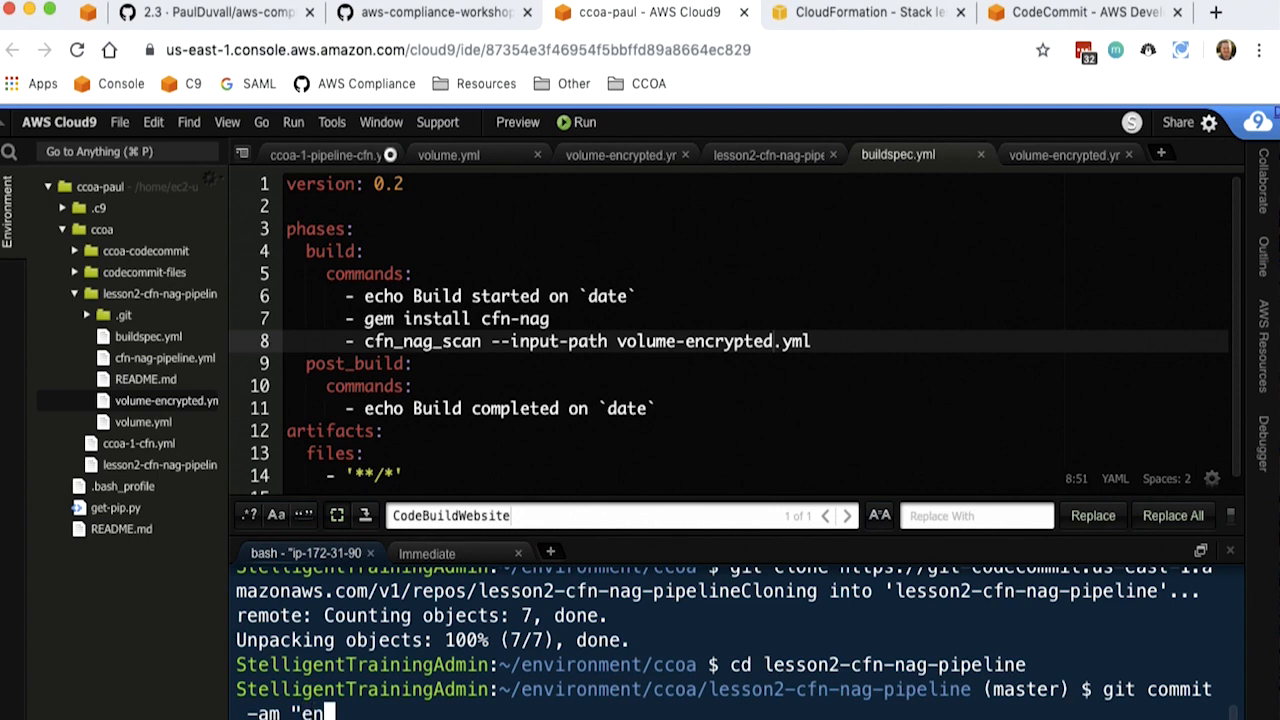
text(crypt volume" && git)
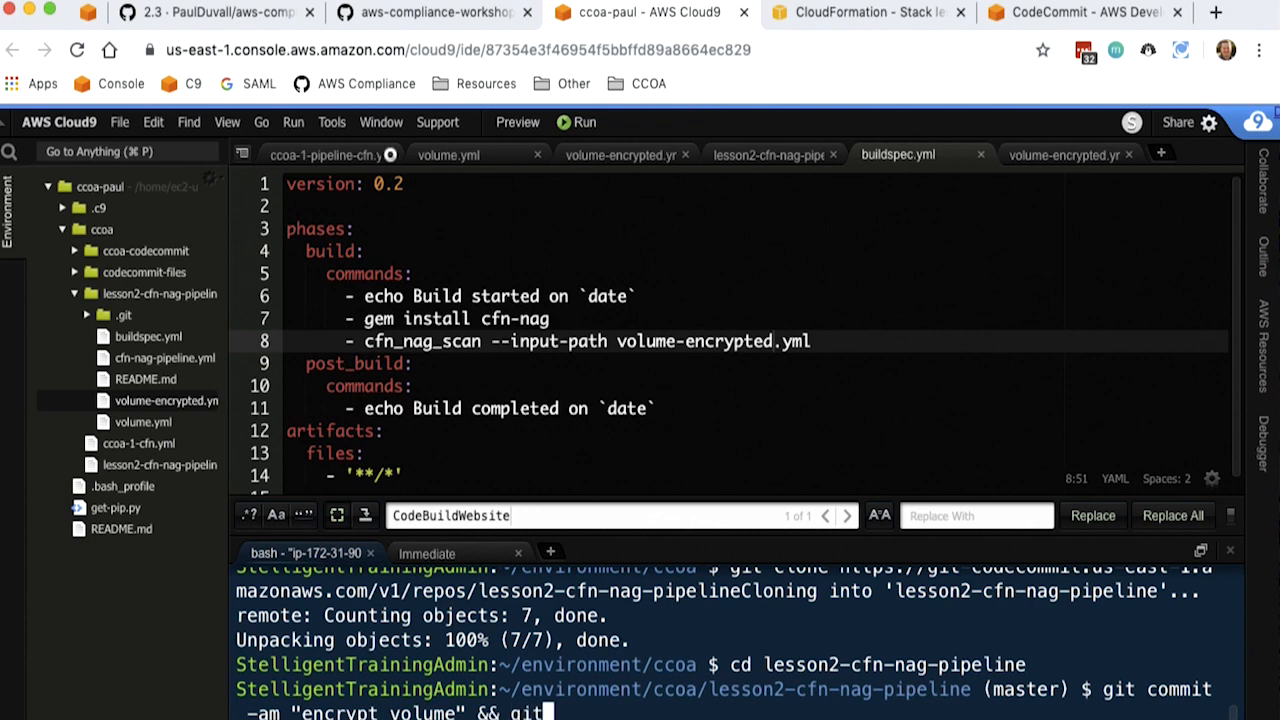
text( push)
key(Return)
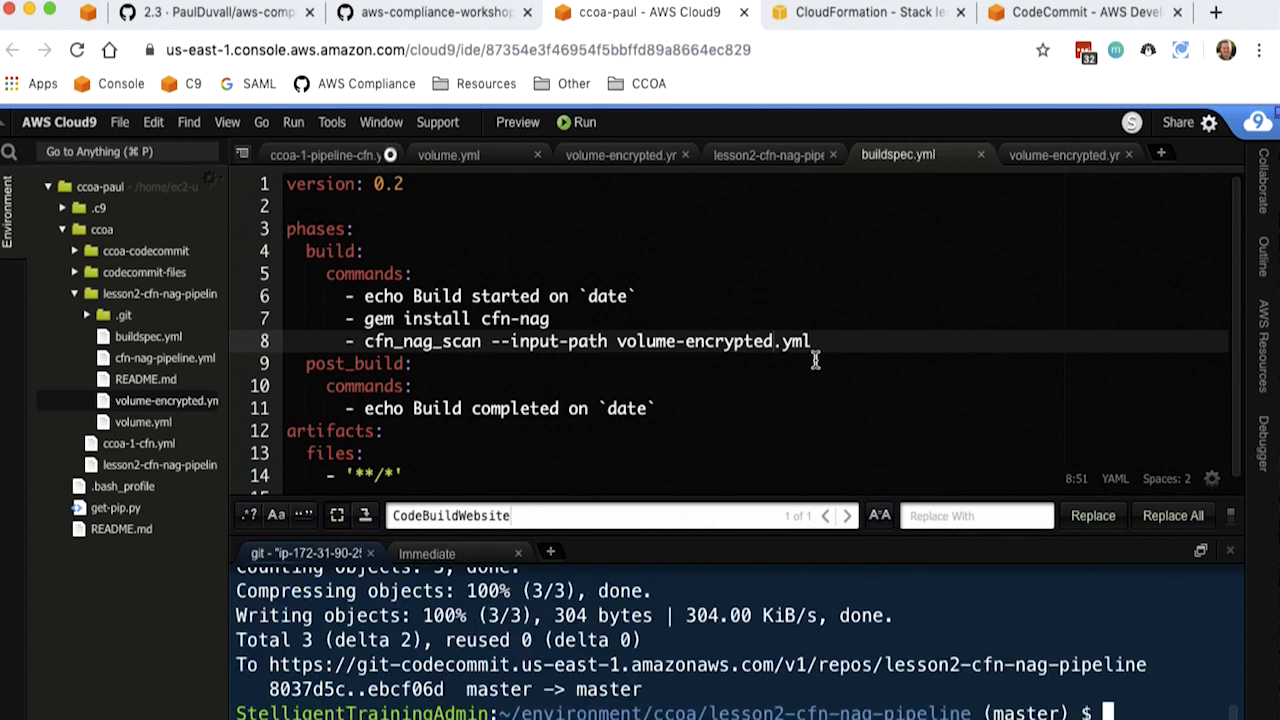
- Reload the CodeCommit repository, check its last modified time in the repositories list, and view the pushed buildspec.yml
click(1080, 12)
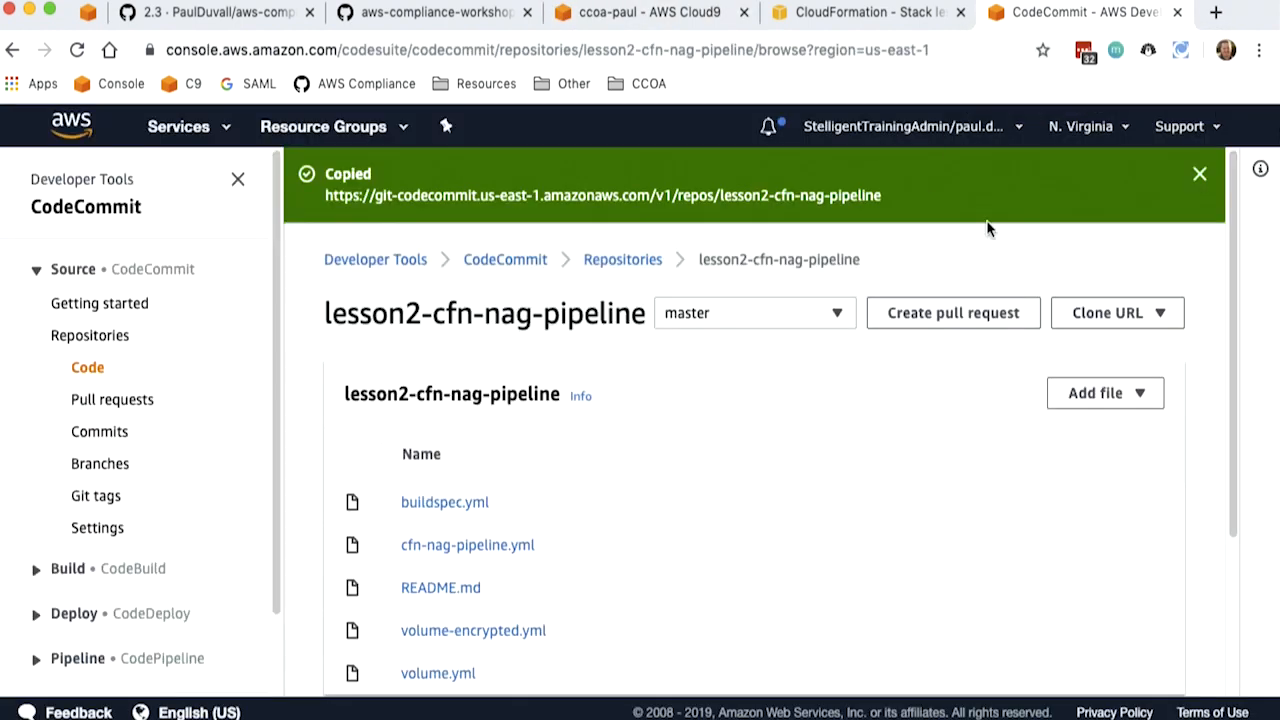
key(super+r)
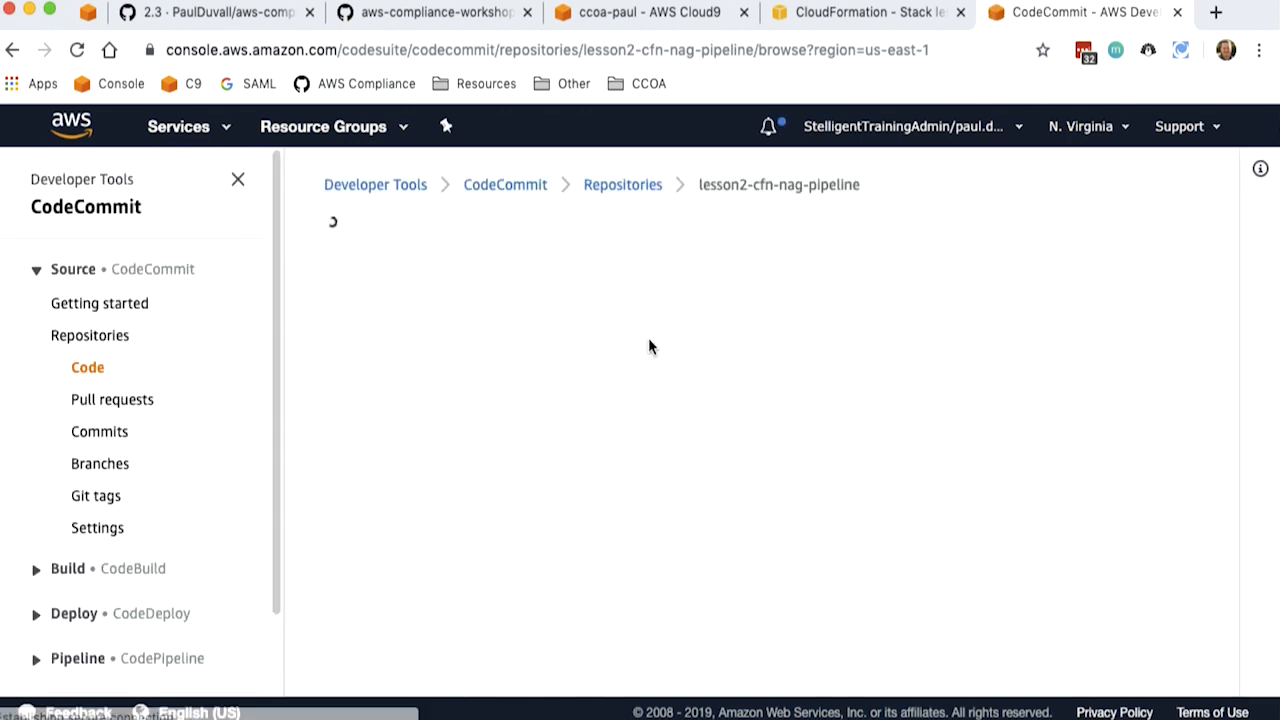
click(627, 186)
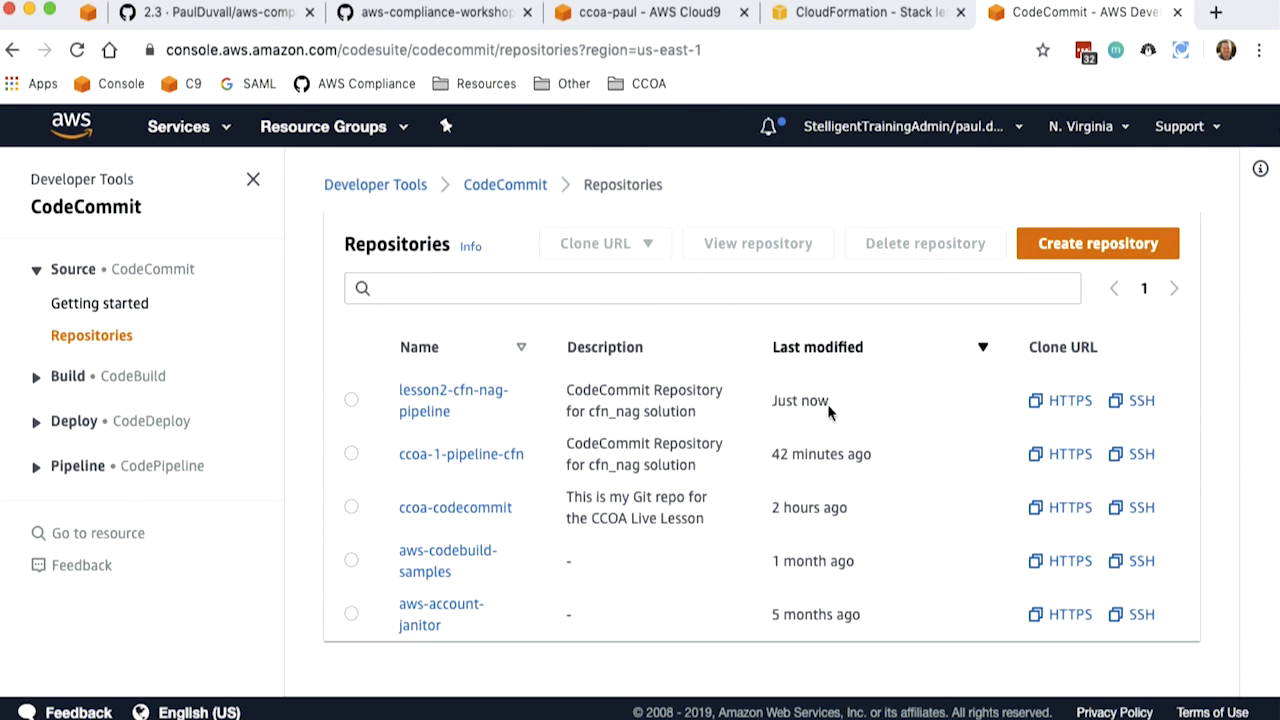
click(489, 394)
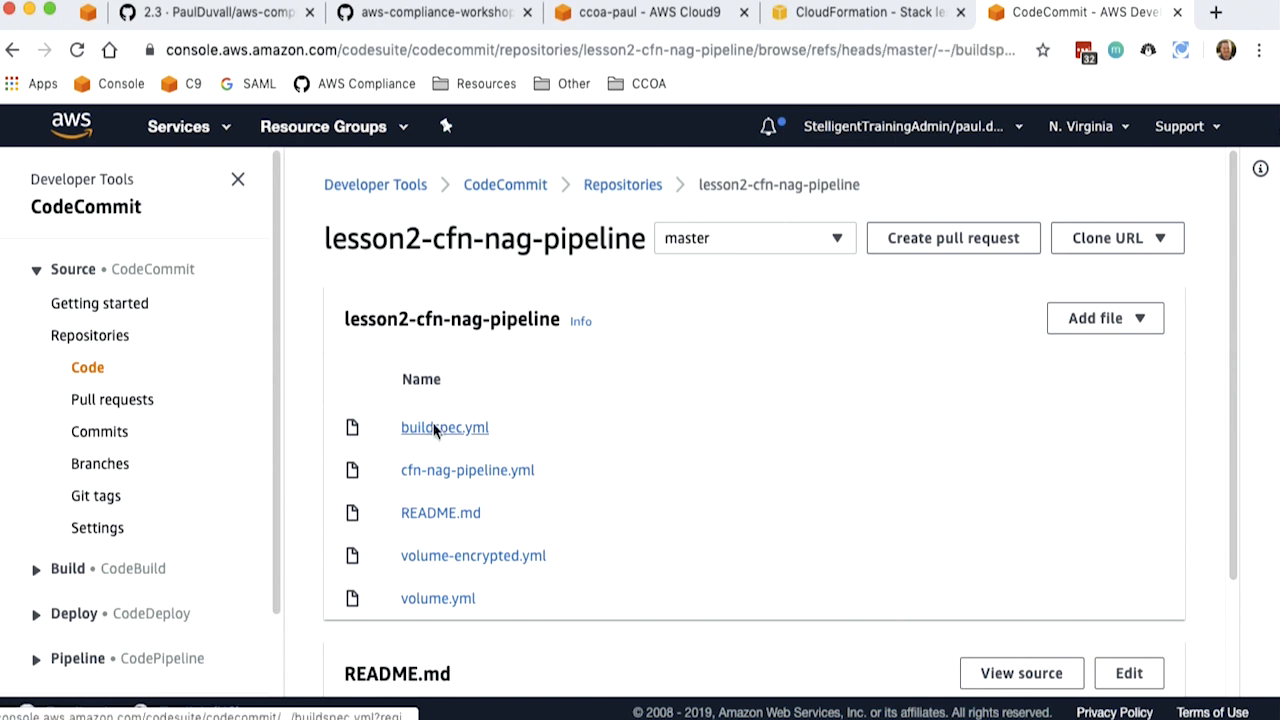
click(444, 430)
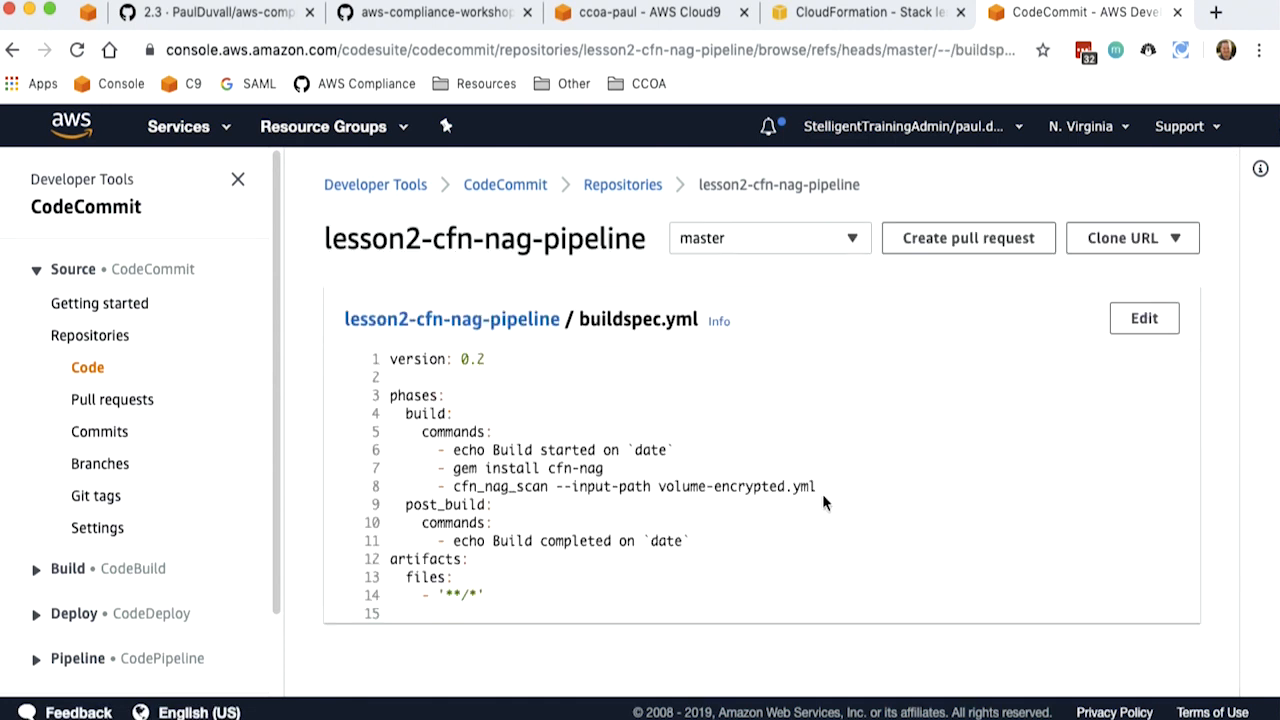
- Find CodePipeline among the AWS services, open the lesson2-cfn-nag-pipeline pipeline, and examine the cfn_nag action's build details
click(866, 13)
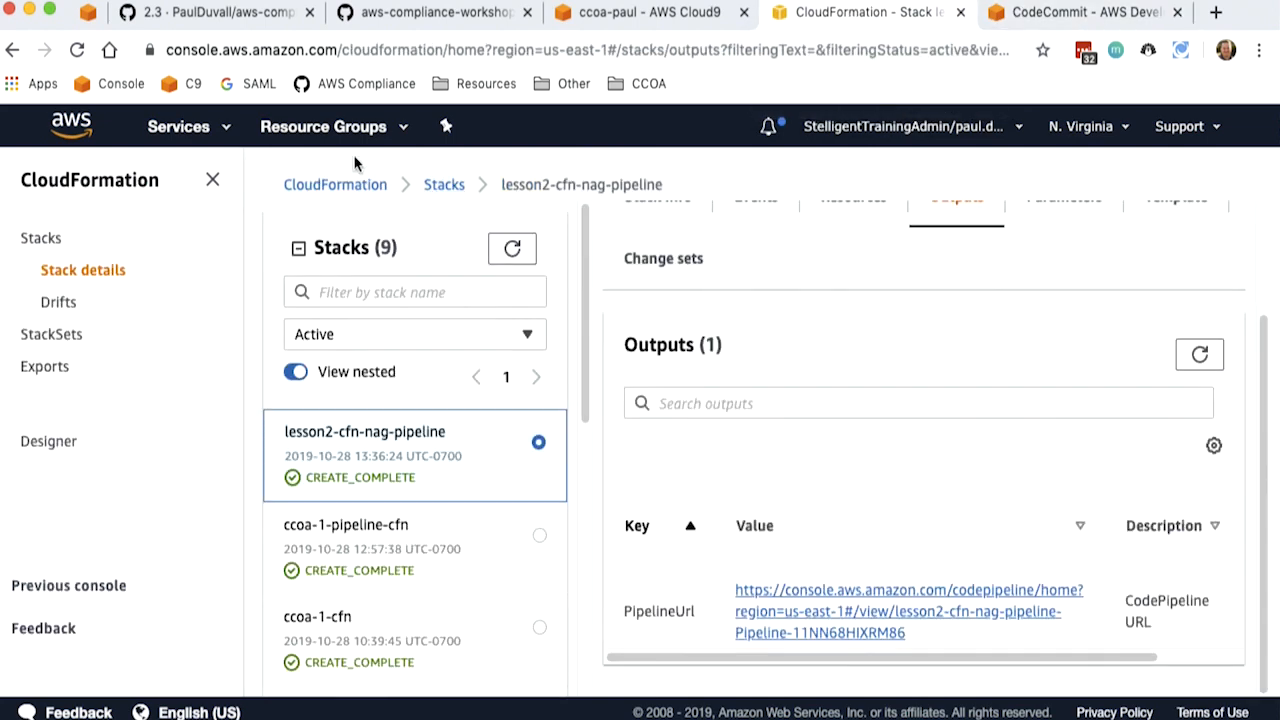
click(195, 127)
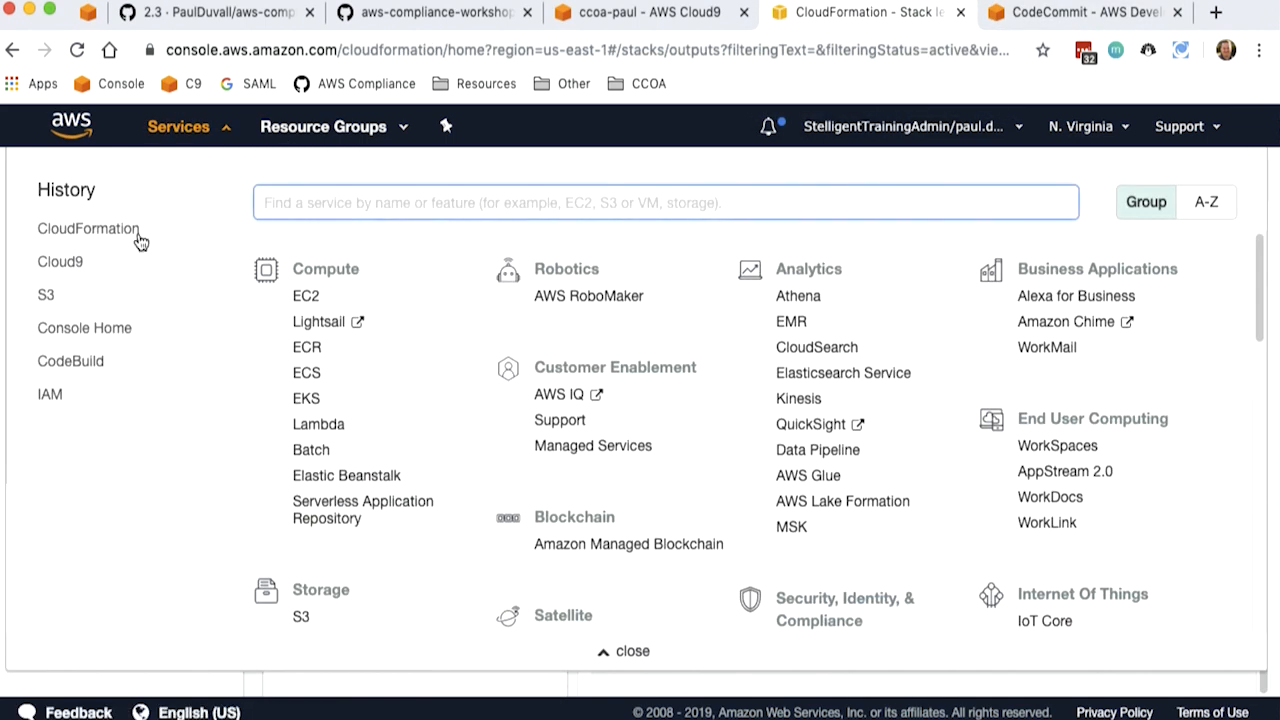
text(CodeP)
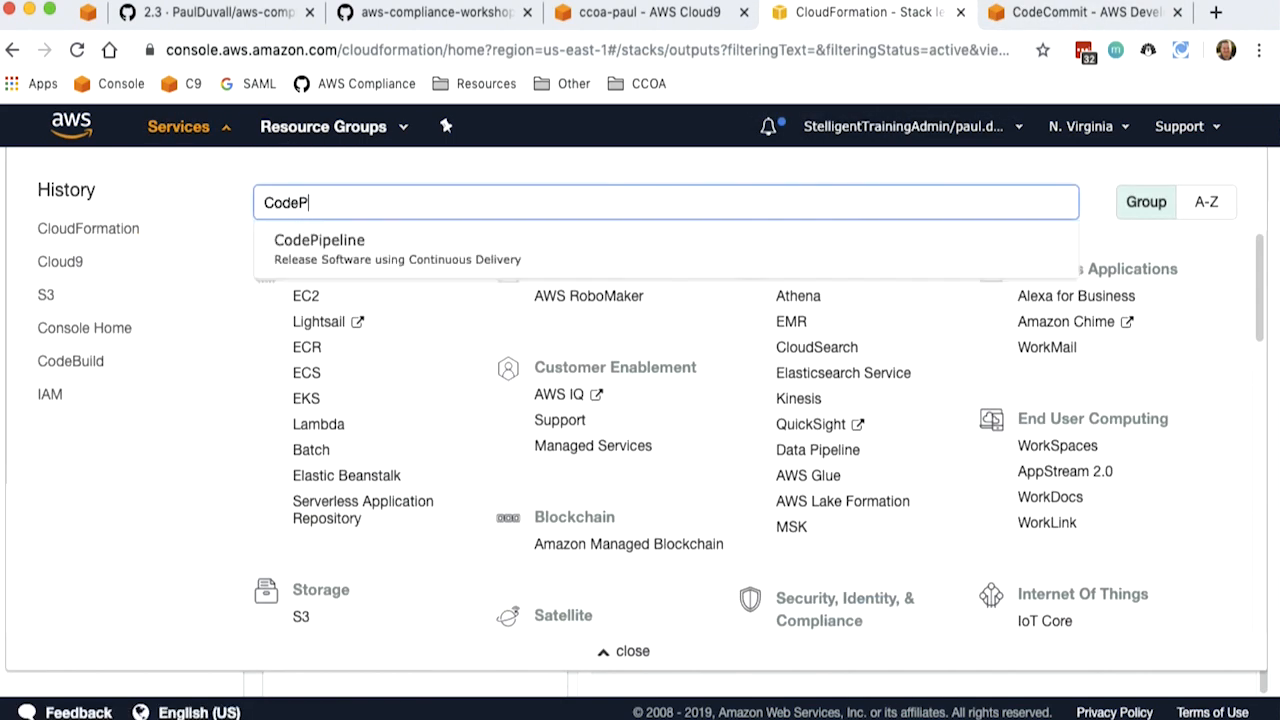
click(306, 235)
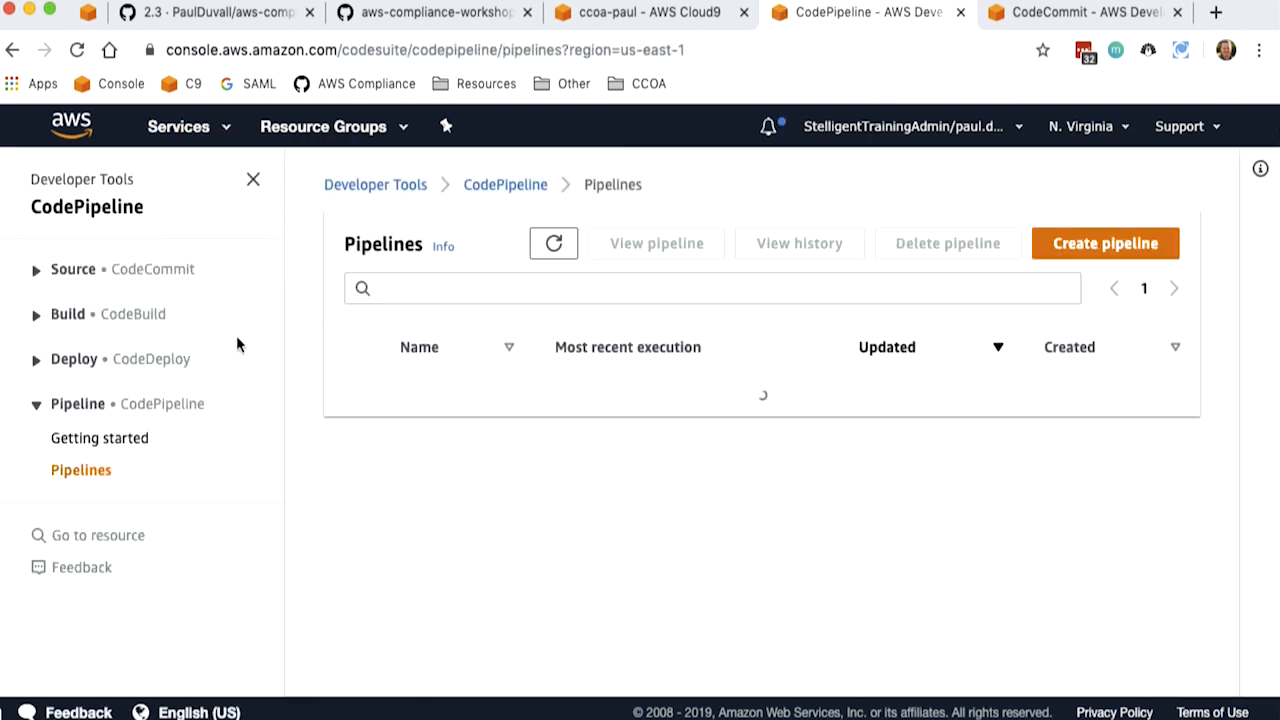
click(471, 389)
drag(1233, 226, 1234, 325)
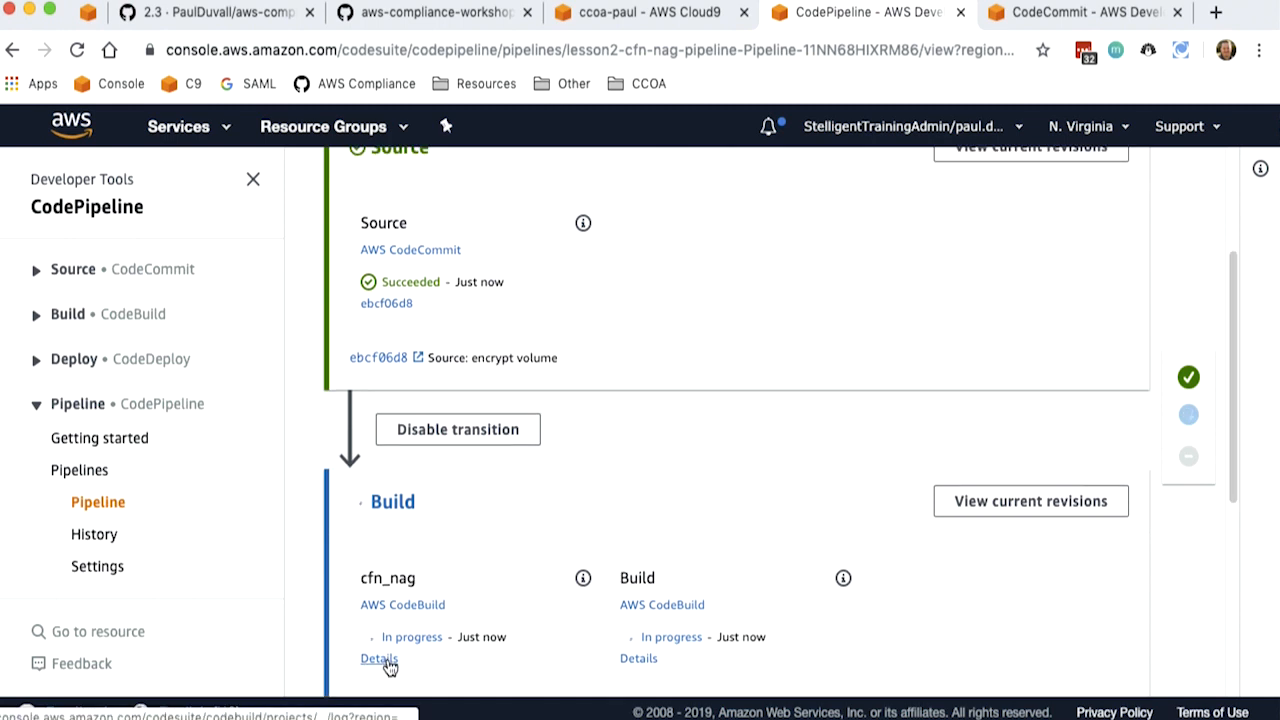
click(379, 659)
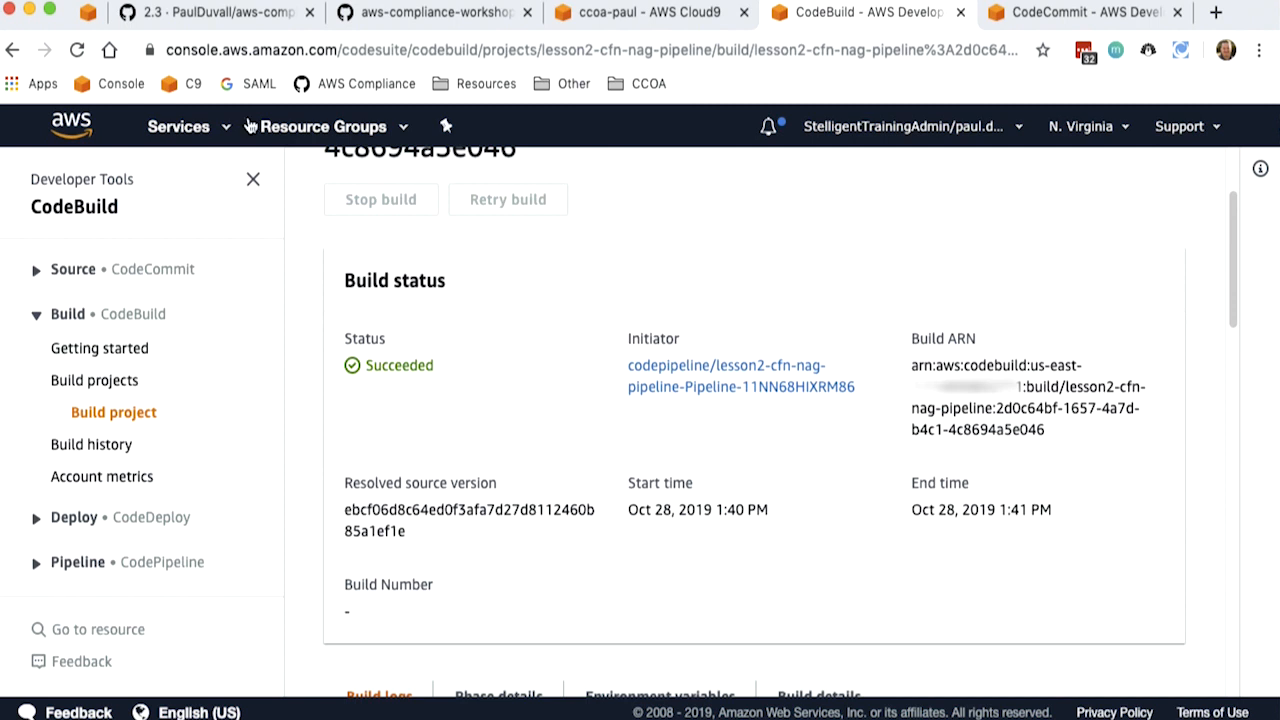
- Return to the workshop wiki and read the Fix the build, Additional Resources and Cleanup sections
click(218, 14)
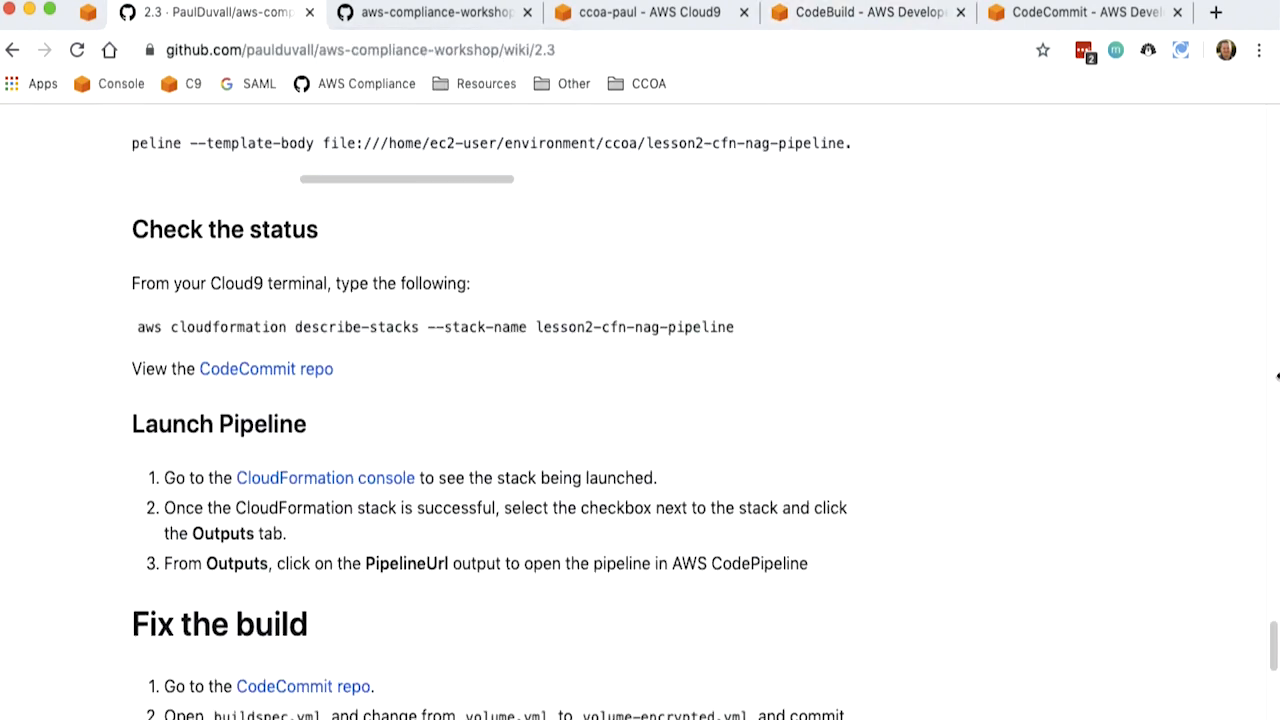
drag(1274, 650, 1274, 679)
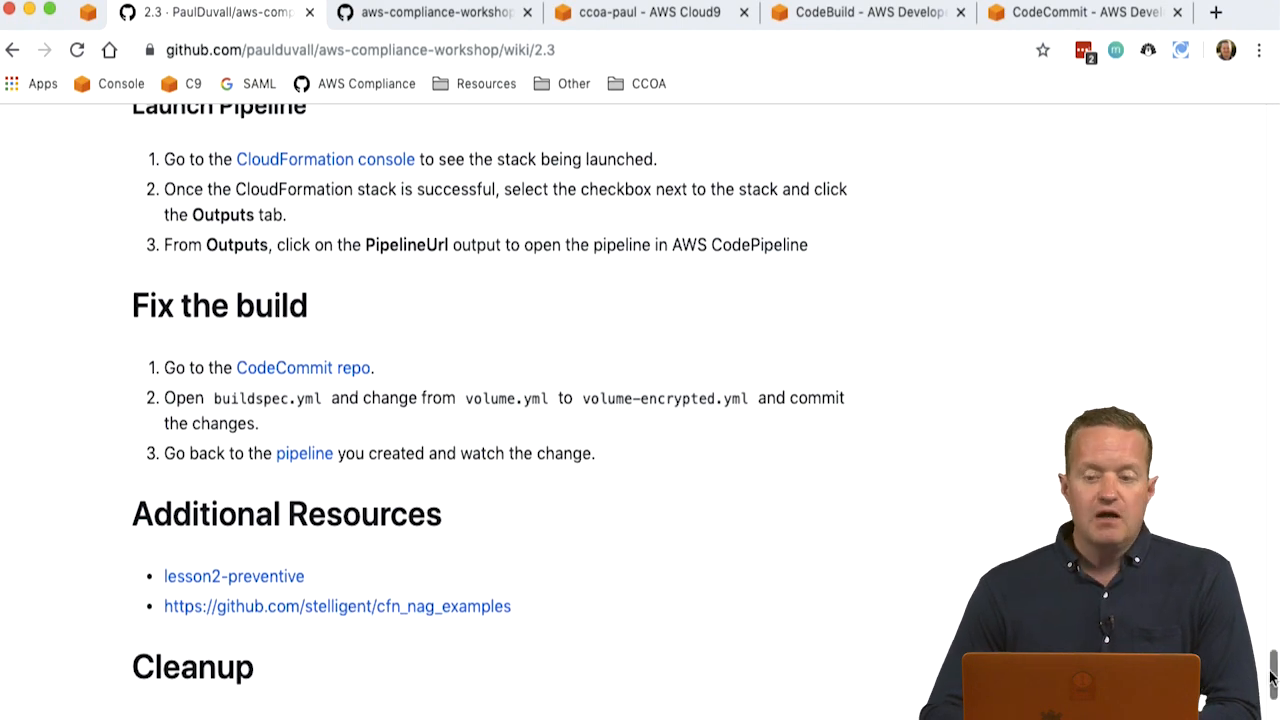
drag(1272, 678, 1273, 700)
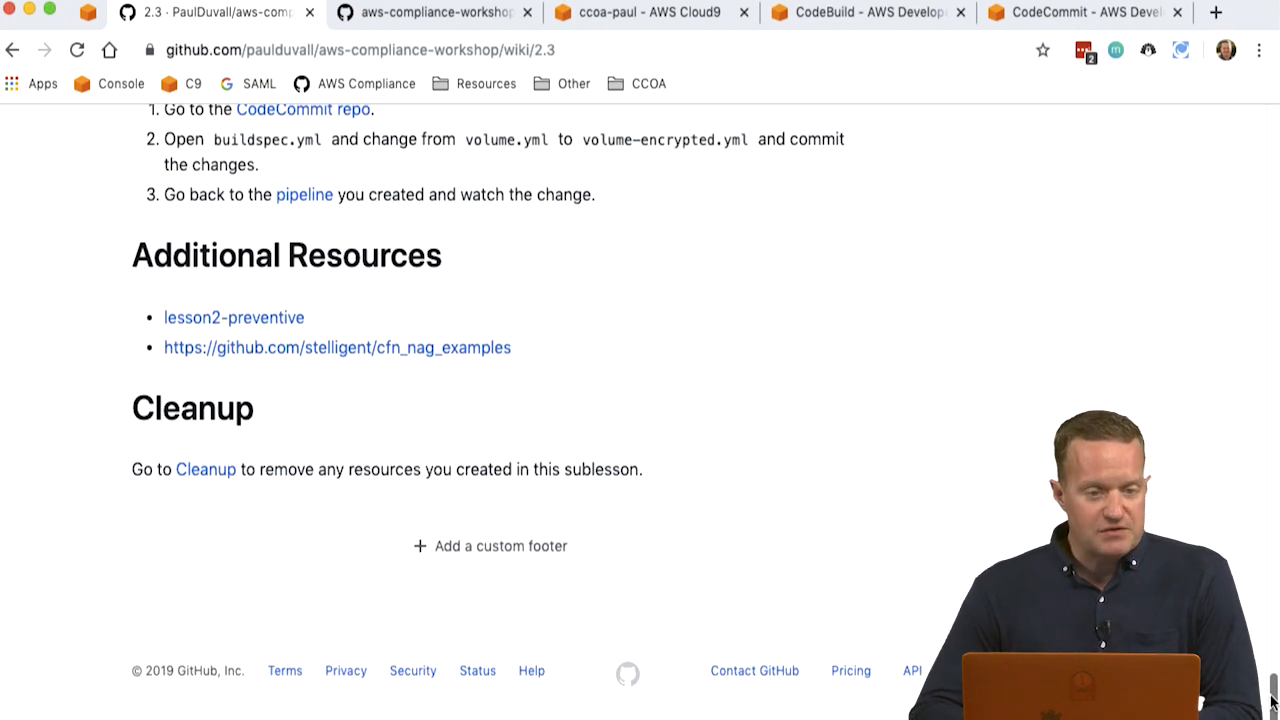